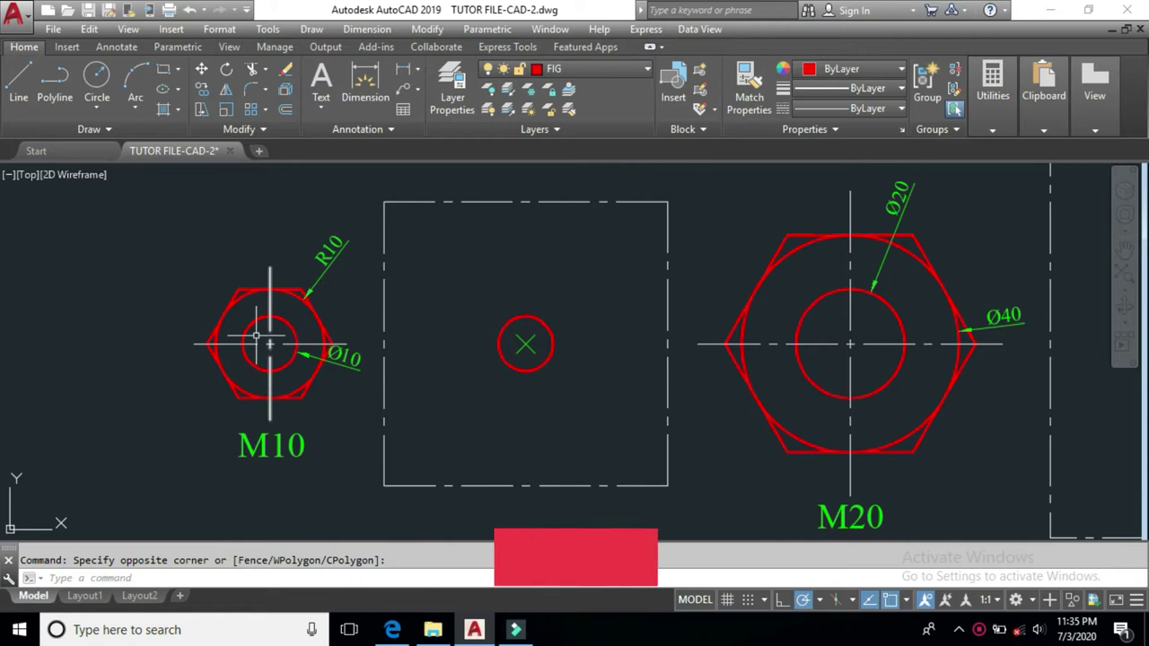
# Erase the red circle at the centre of the middle dash-dot rectangle
pyautogui.moveTo(355, 366)
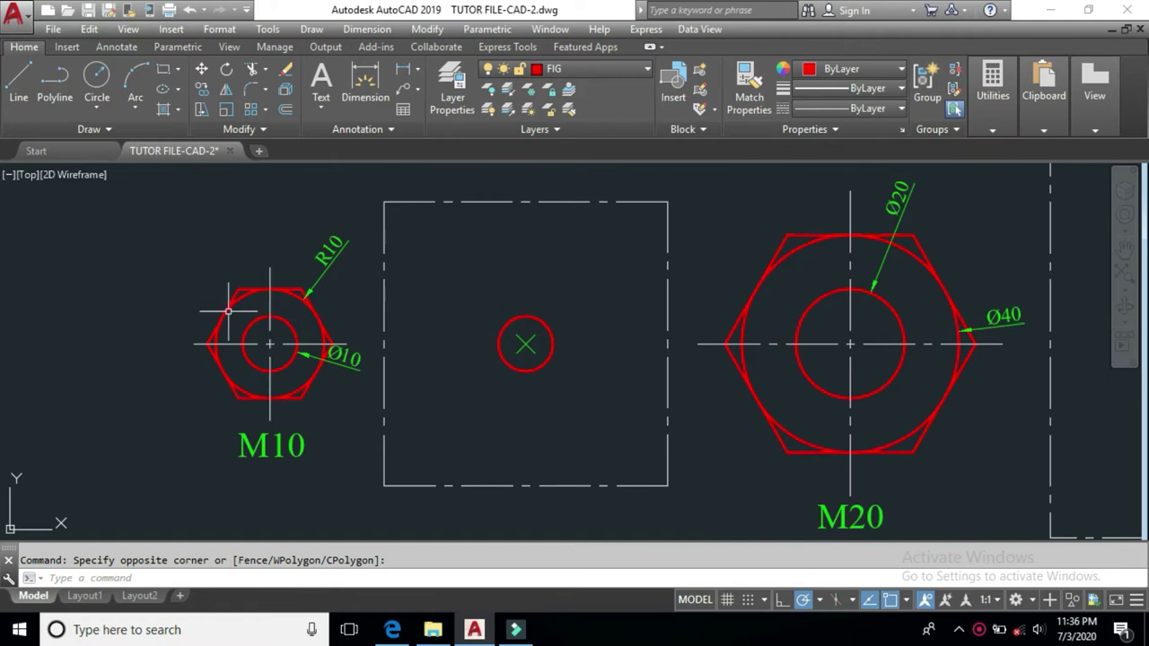
pyautogui.click(545, 329)
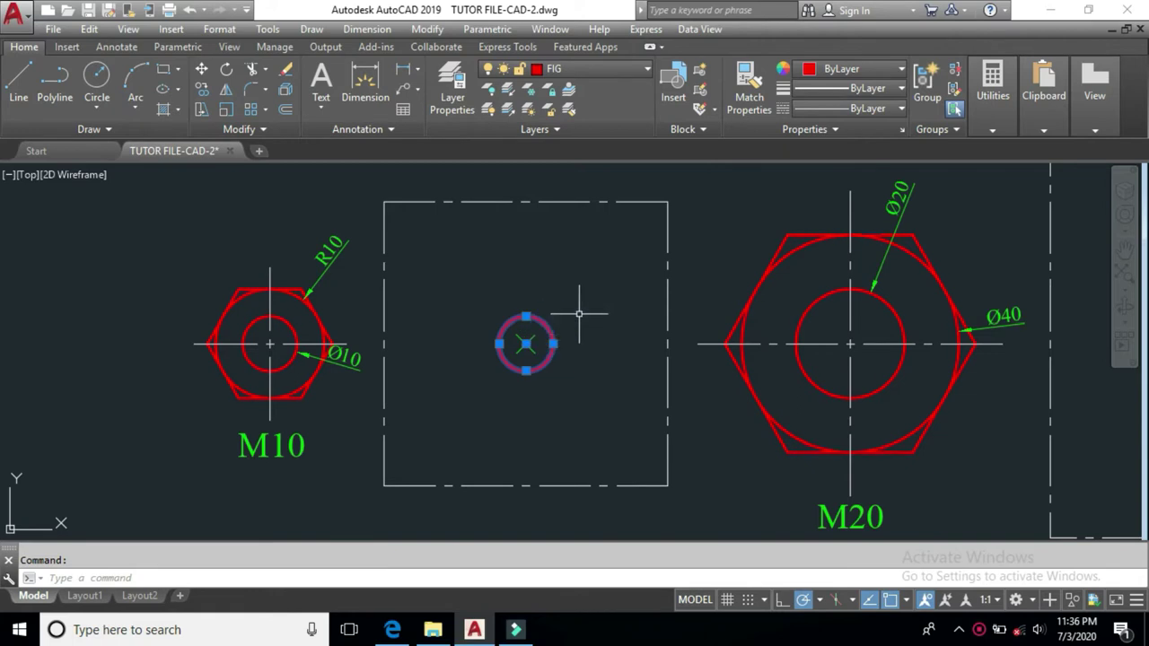
pyautogui.press('Delete')
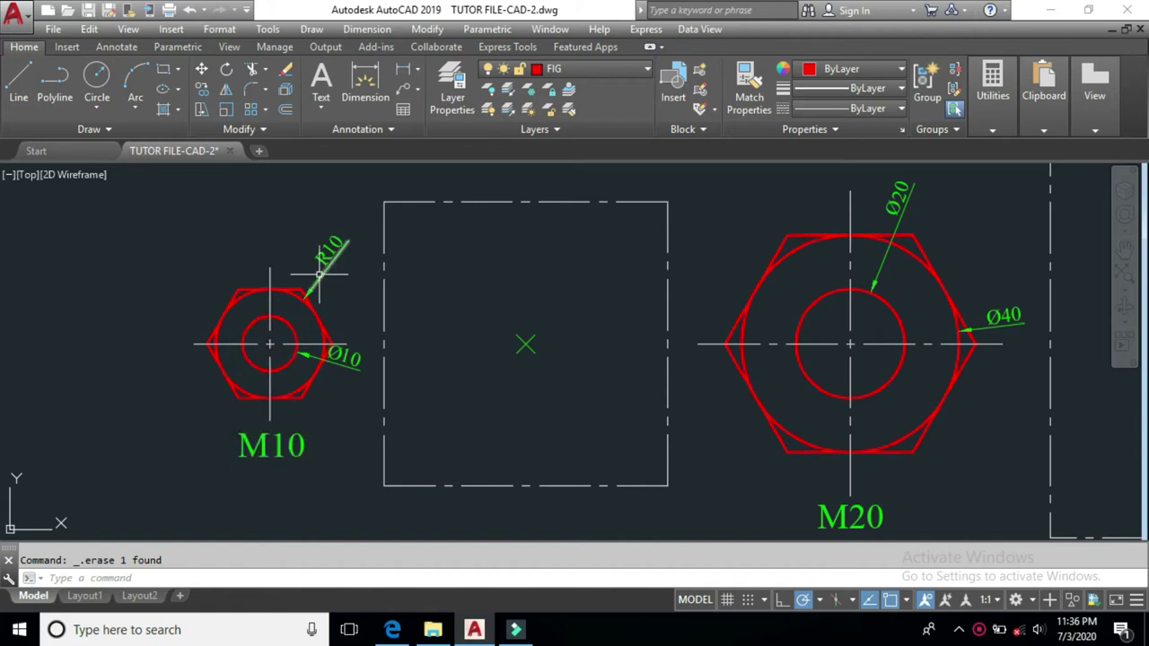
# Draw a 10-diameter circle centred on the middle rectangle's centre
pyautogui.moveTo(319, 274)
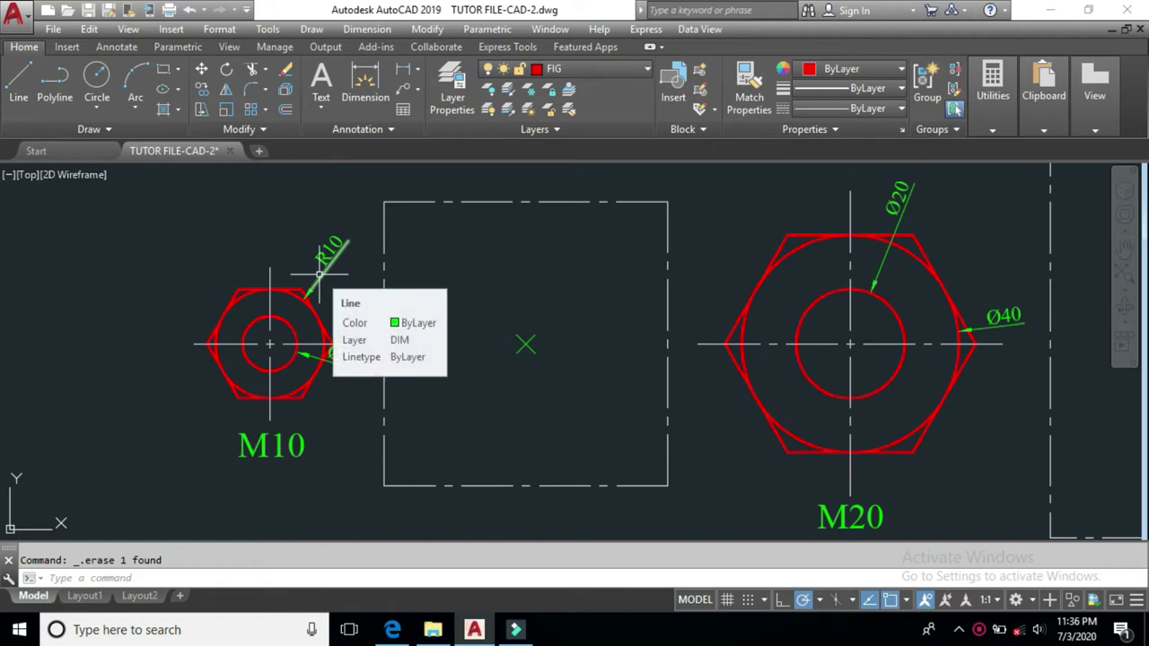
pyautogui.click(101, 112)
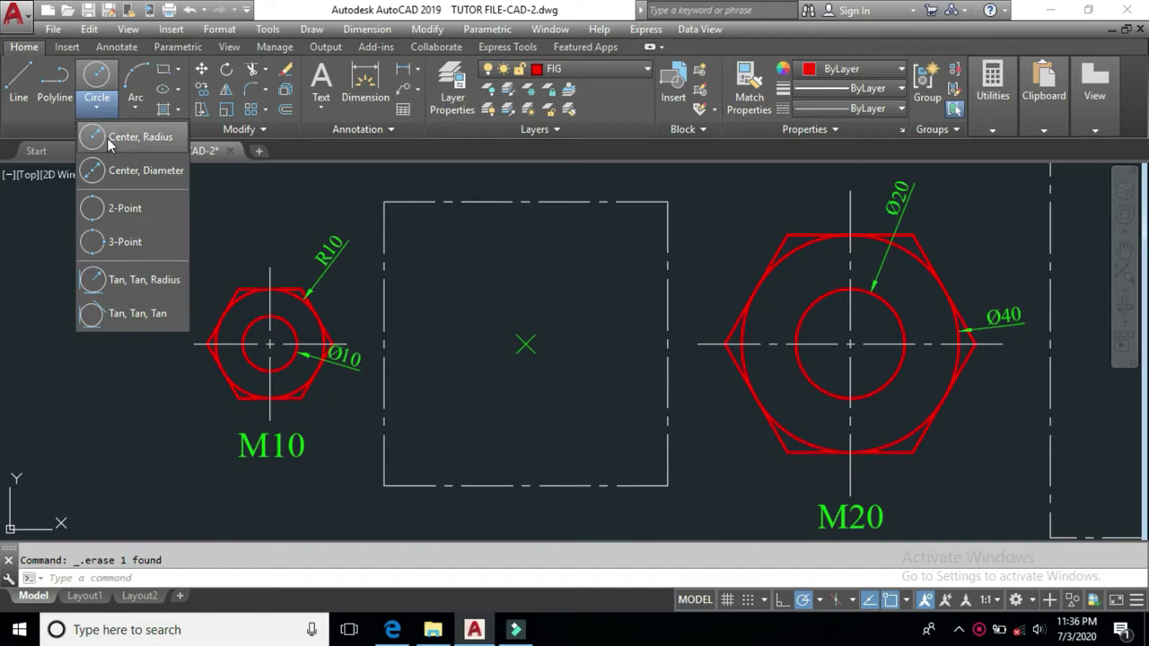
pyautogui.click(111, 139)
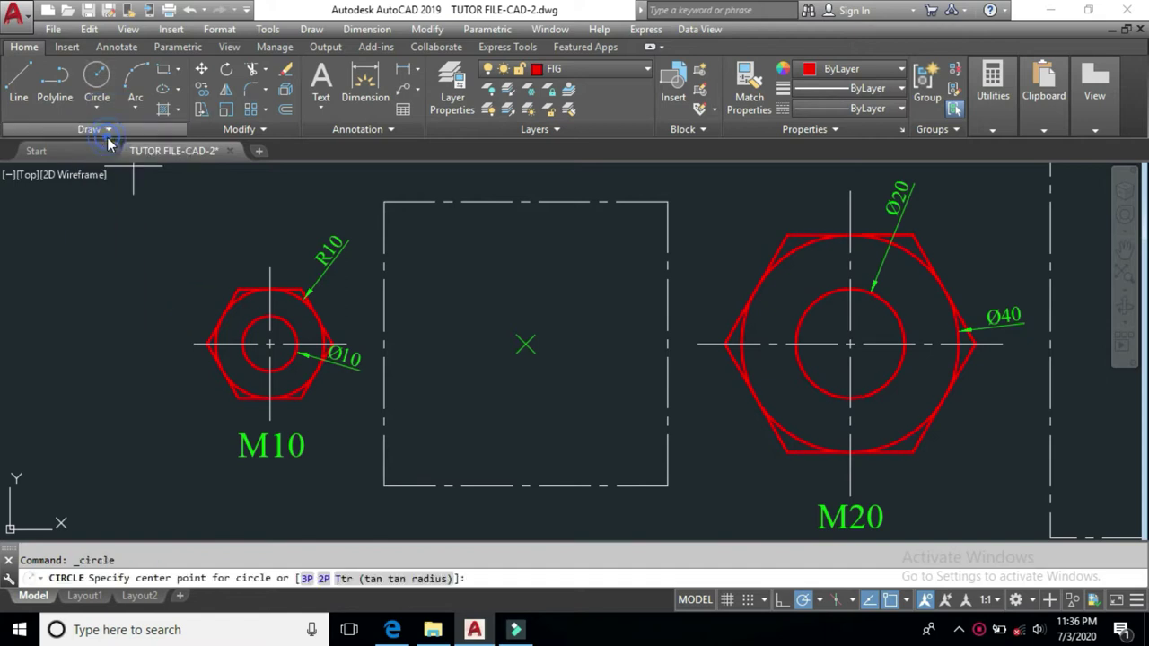
pyautogui.click(526, 343)
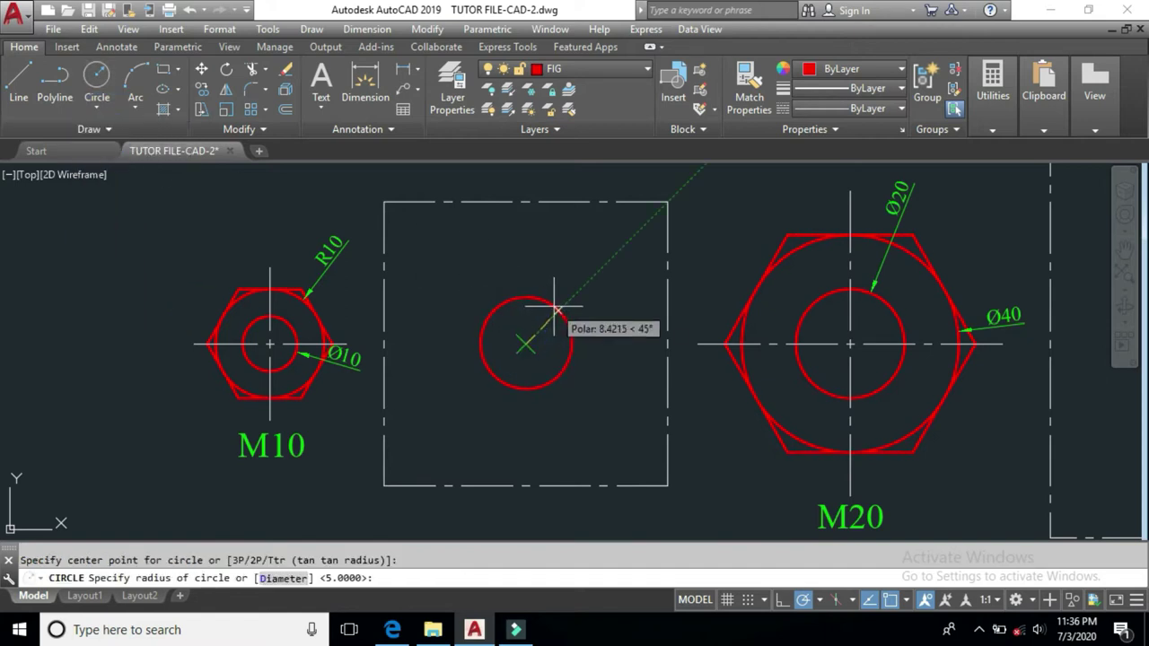
pyautogui.click(284, 578)
pyautogui.press('Return')
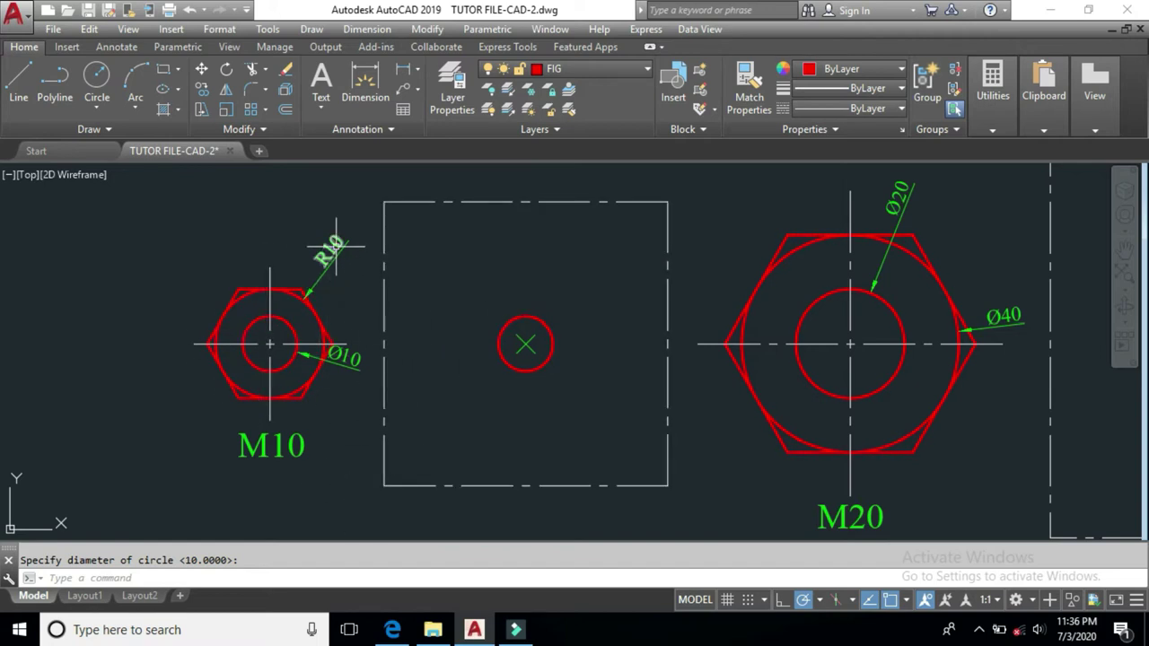
# Add a concentric radius-10 circle around the small circle
pyautogui.click(95, 109)
pyautogui.click(104, 139)
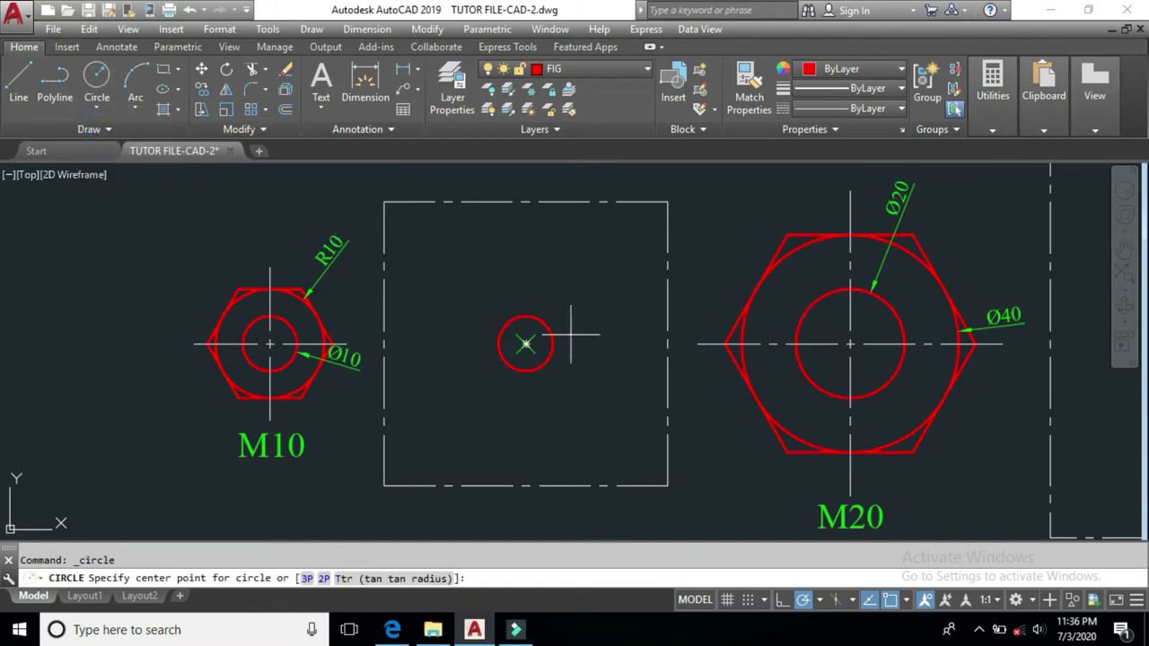
pyautogui.click(526, 344)
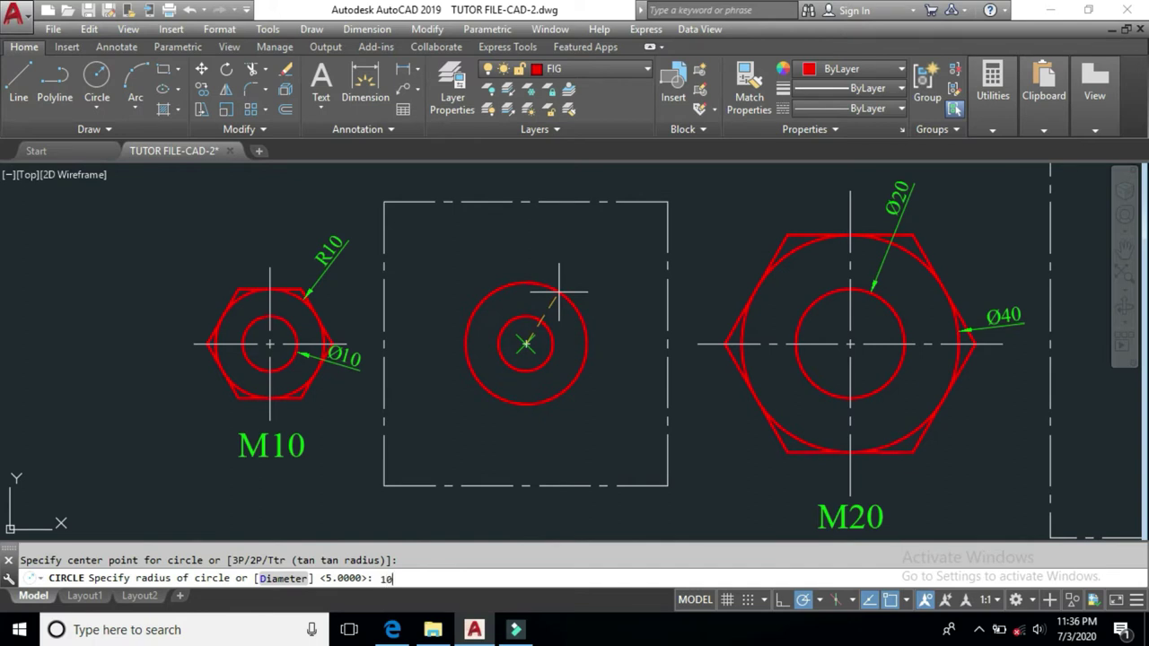
pyautogui.press('Return')
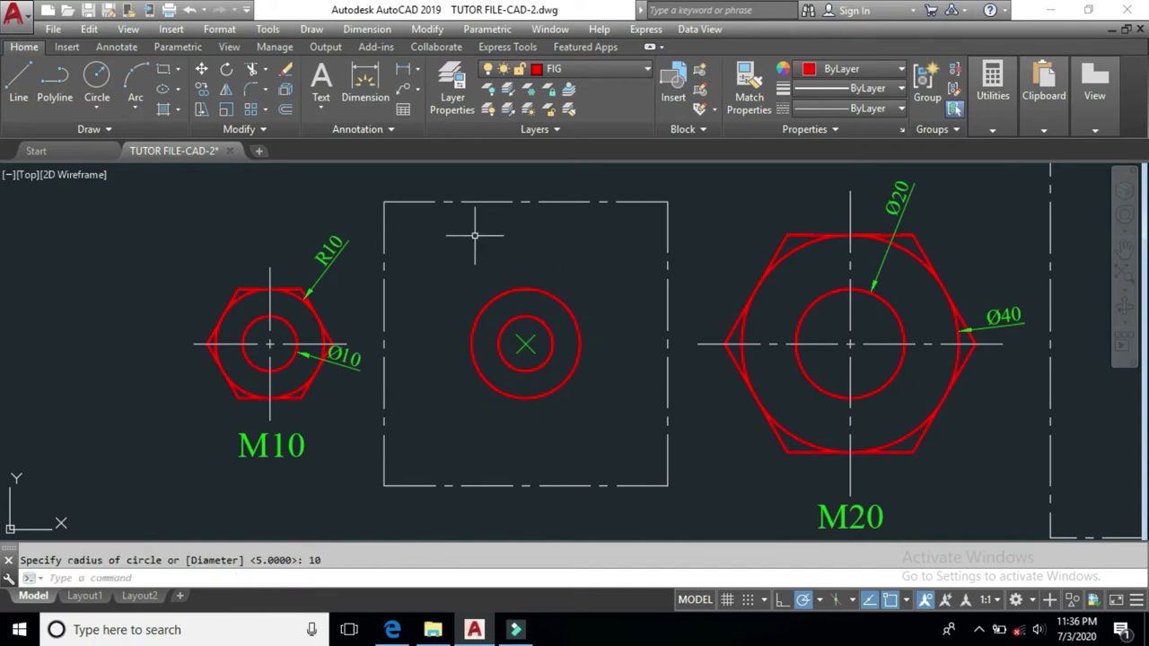
pyautogui.click(178, 69)
# Draw a six-sided polygon circumscribed about a radius-10 circle at the circles' centre
pyautogui.click(196, 129)
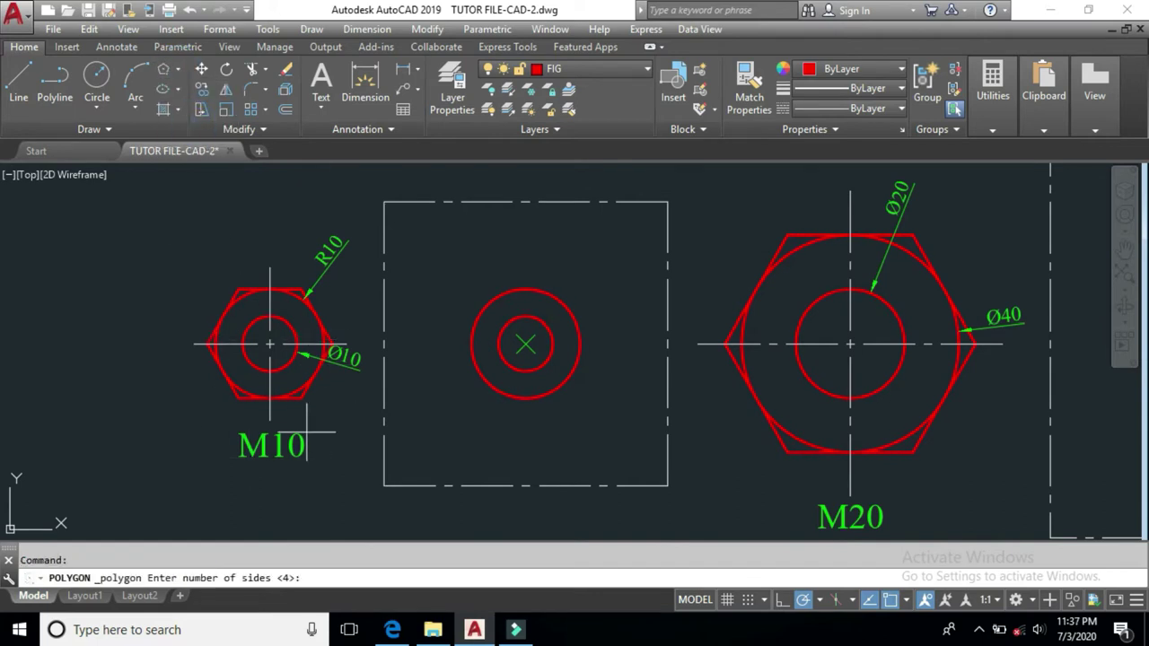
pyautogui.press('Return')
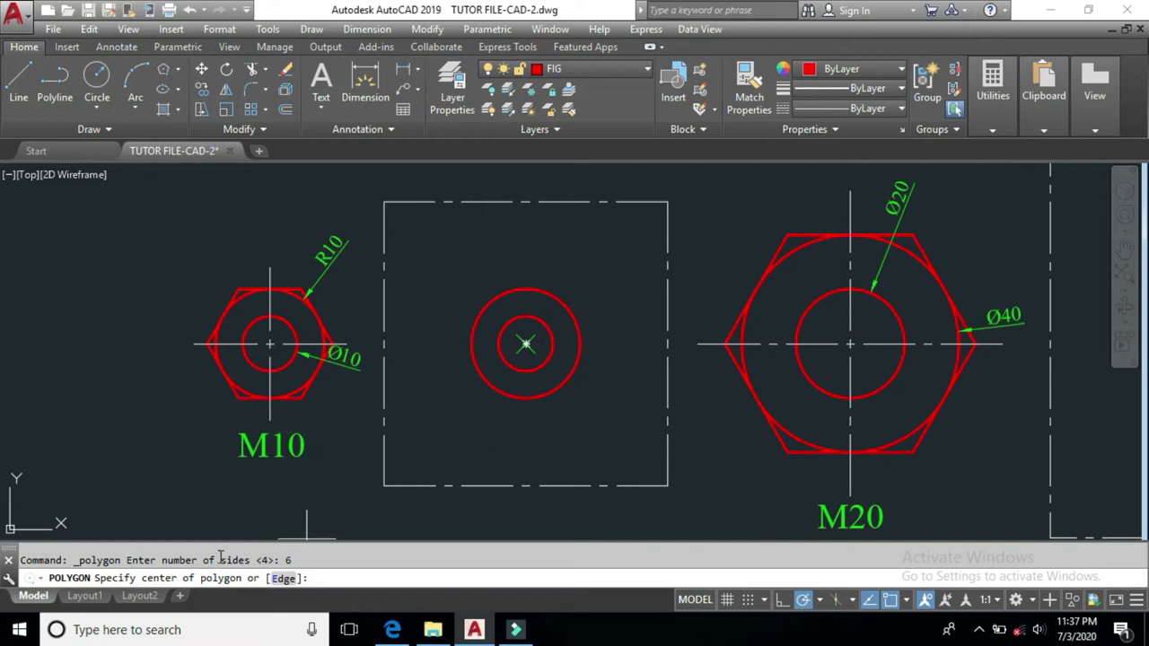
pyautogui.click(526, 344)
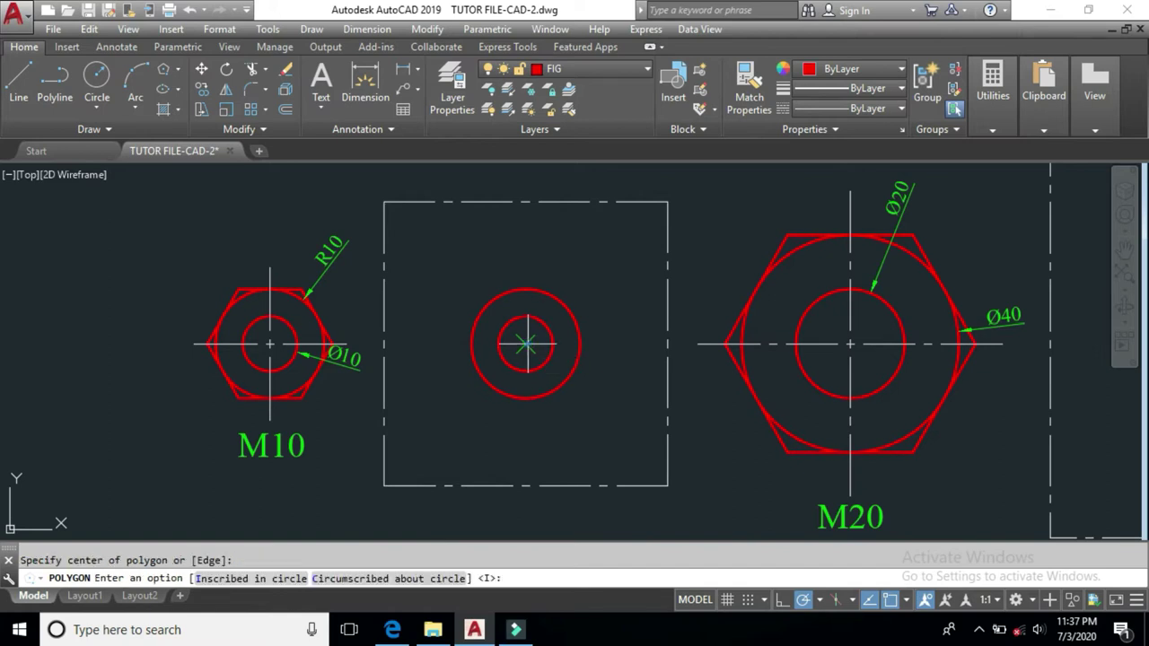
pyautogui.click(356, 582)
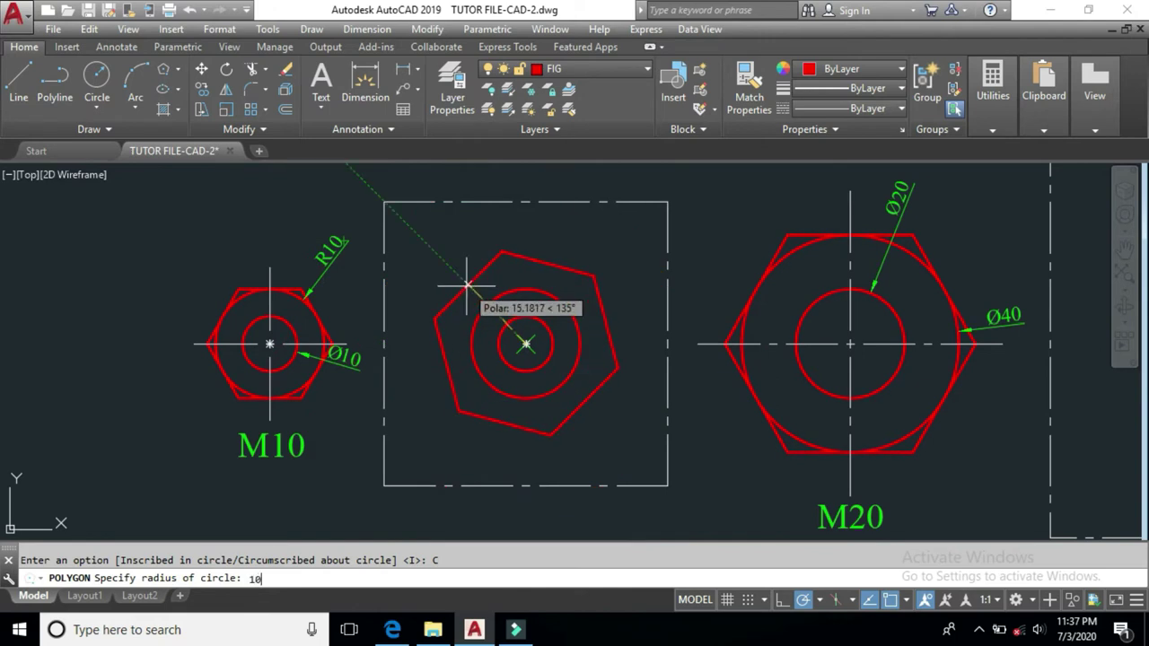
pyautogui.press('Return')
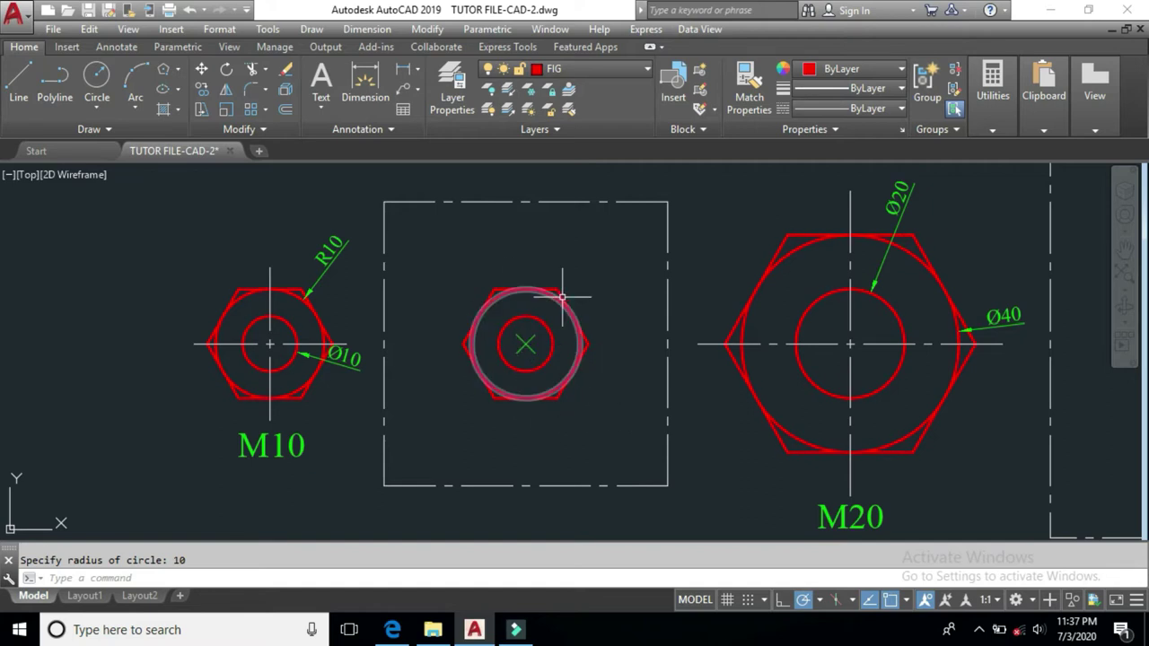
pyautogui.moveTo(744, 385); pyautogui.dragTo(584, 379, button='middle')
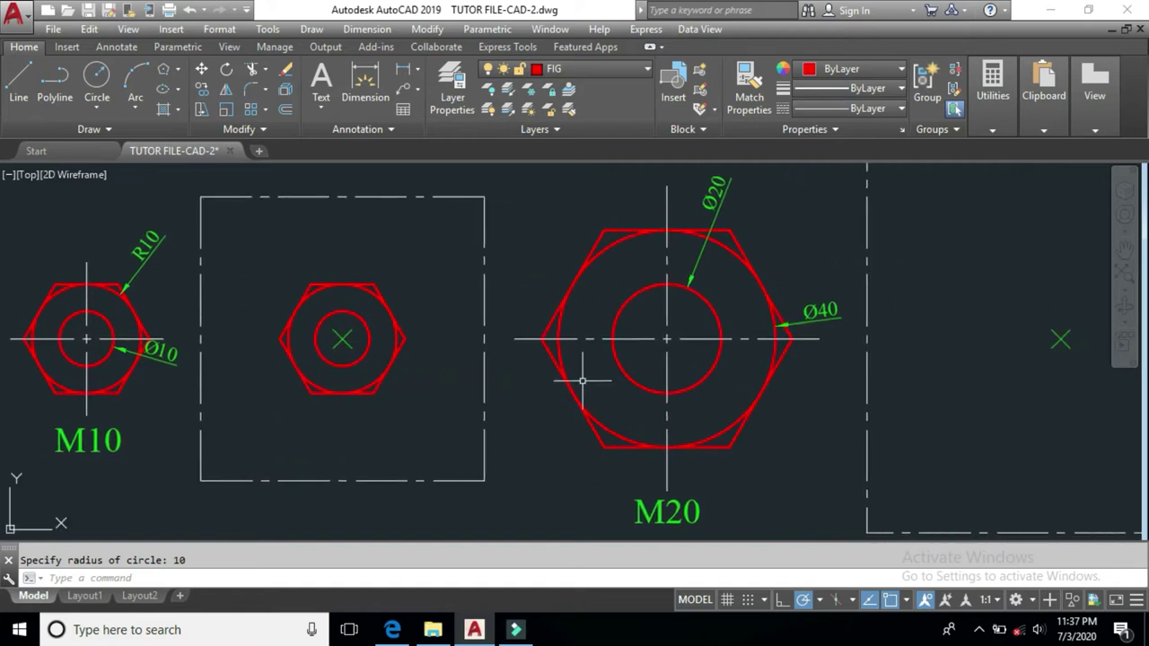
# Copy the middle hexagon and its circles from their centre to the right rectangle's centre
pyautogui.scroll(-2, 551, 375)
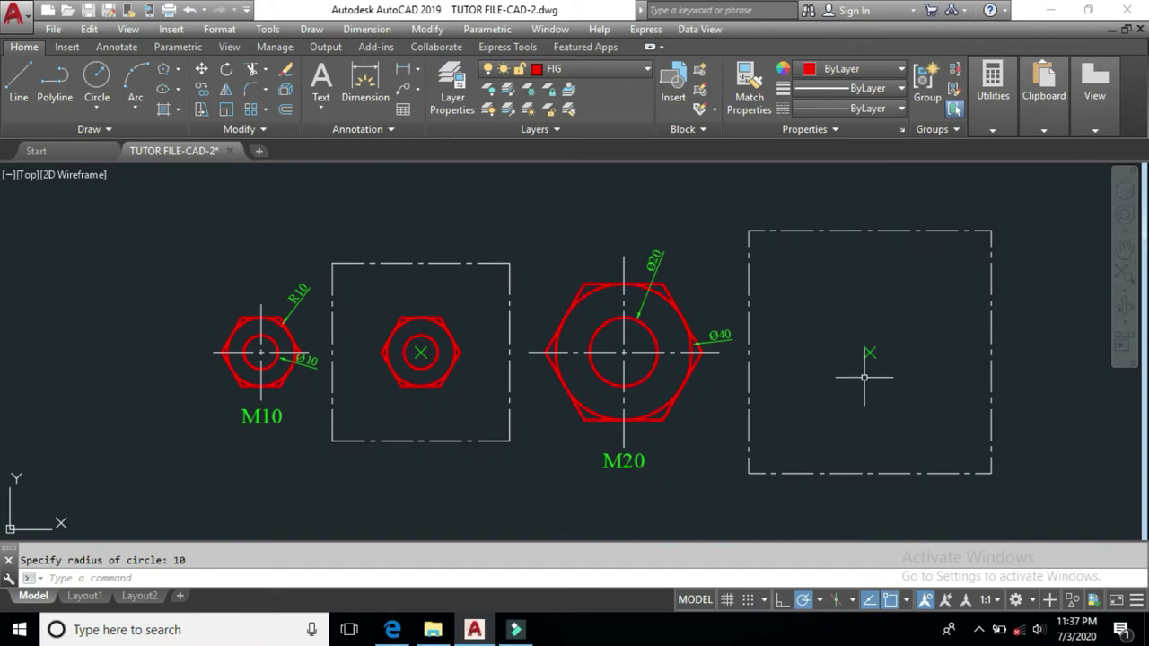
pyautogui.scroll(2, 418, 371)
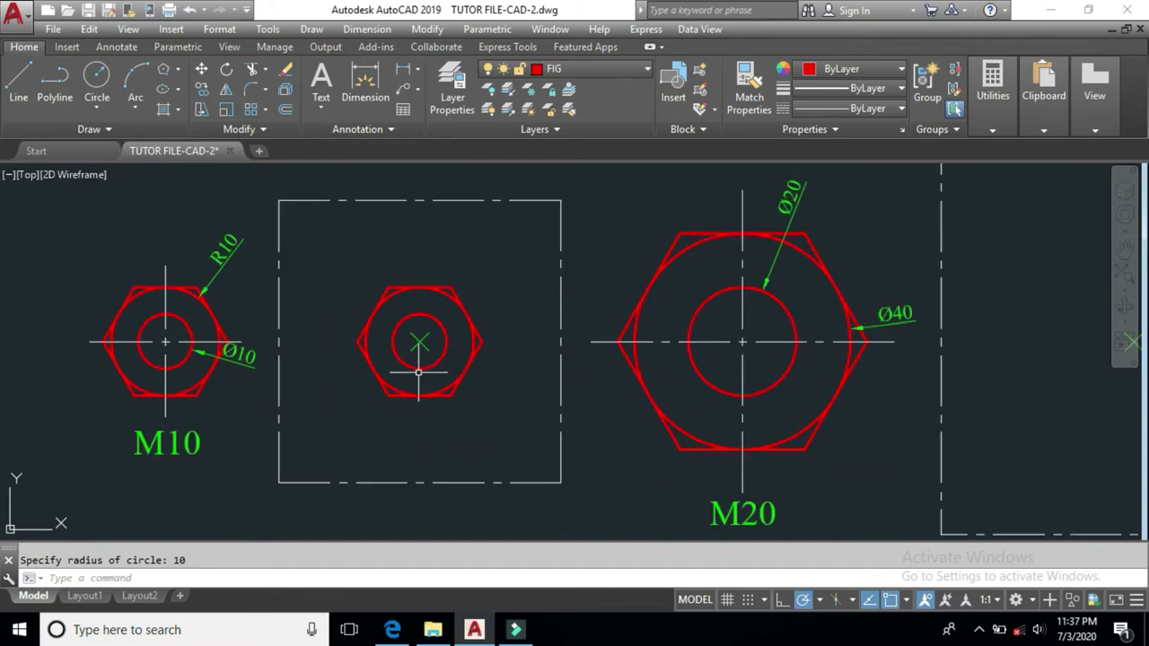
pyautogui.scroll(-2, 401, 373)
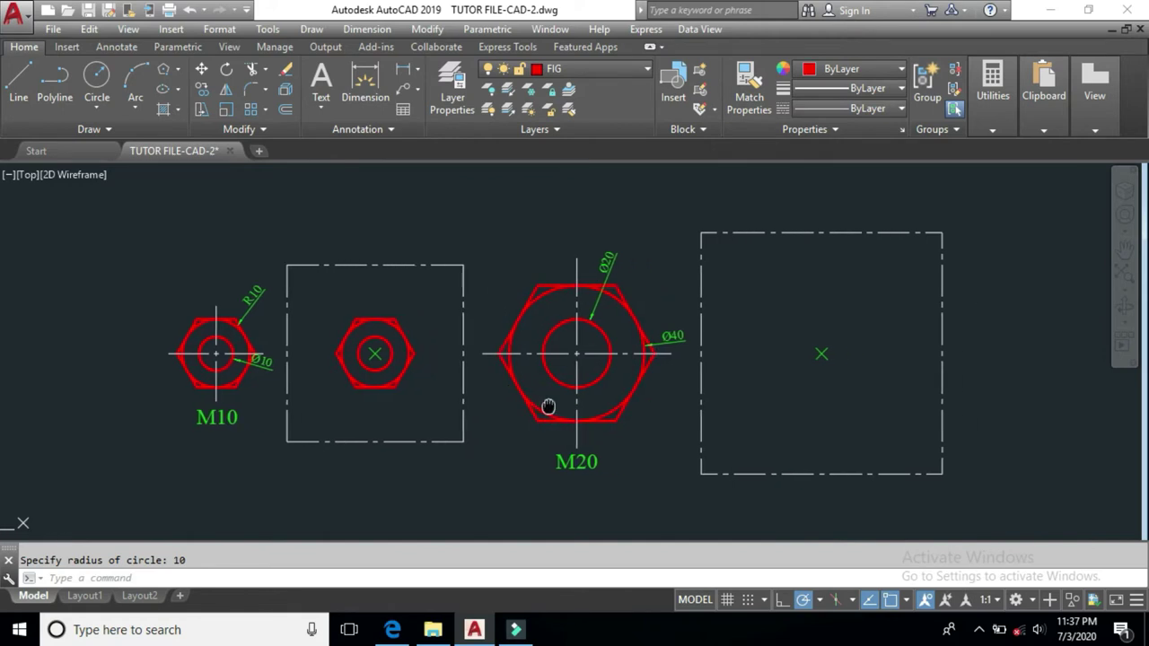
pyautogui.moveTo(546, 405); pyautogui.dragTo(492, 405, button='middle')
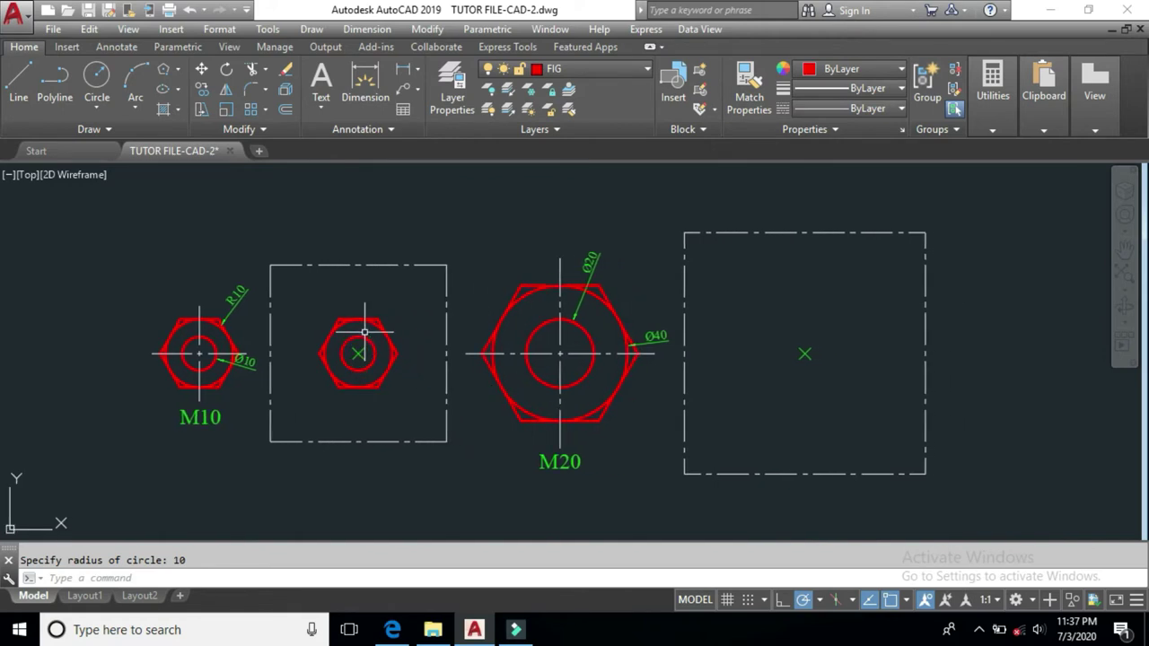
pyautogui.write('o')
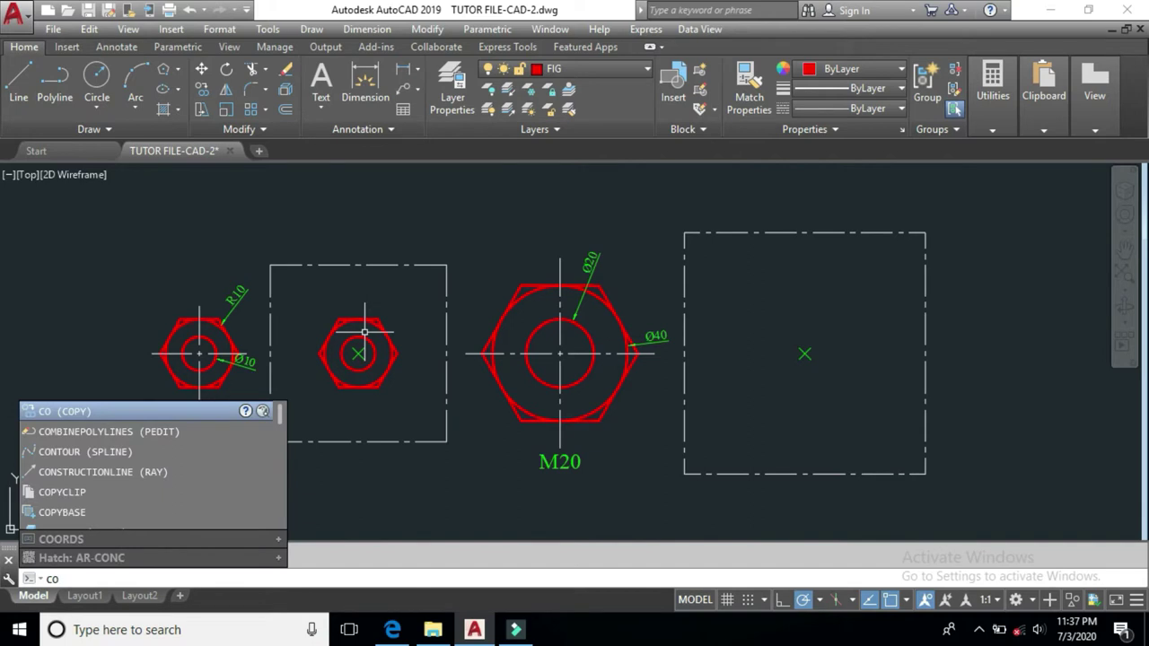
pyautogui.press('Return')
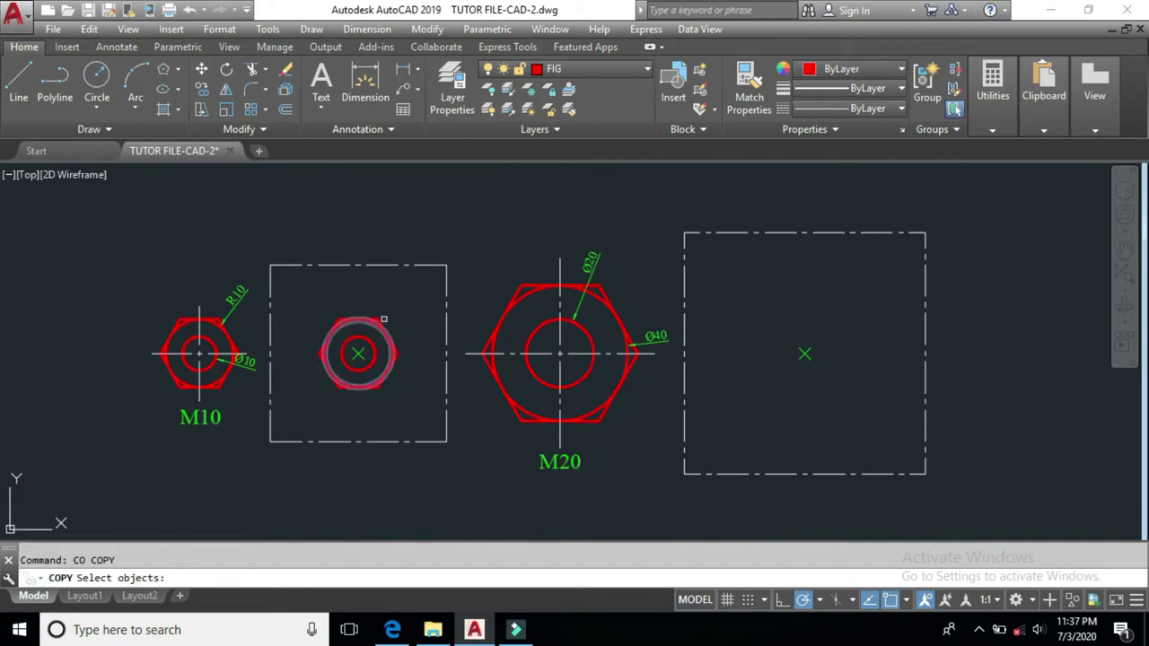
pyautogui.click(406, 307)
pyautogui.click(372, 409)
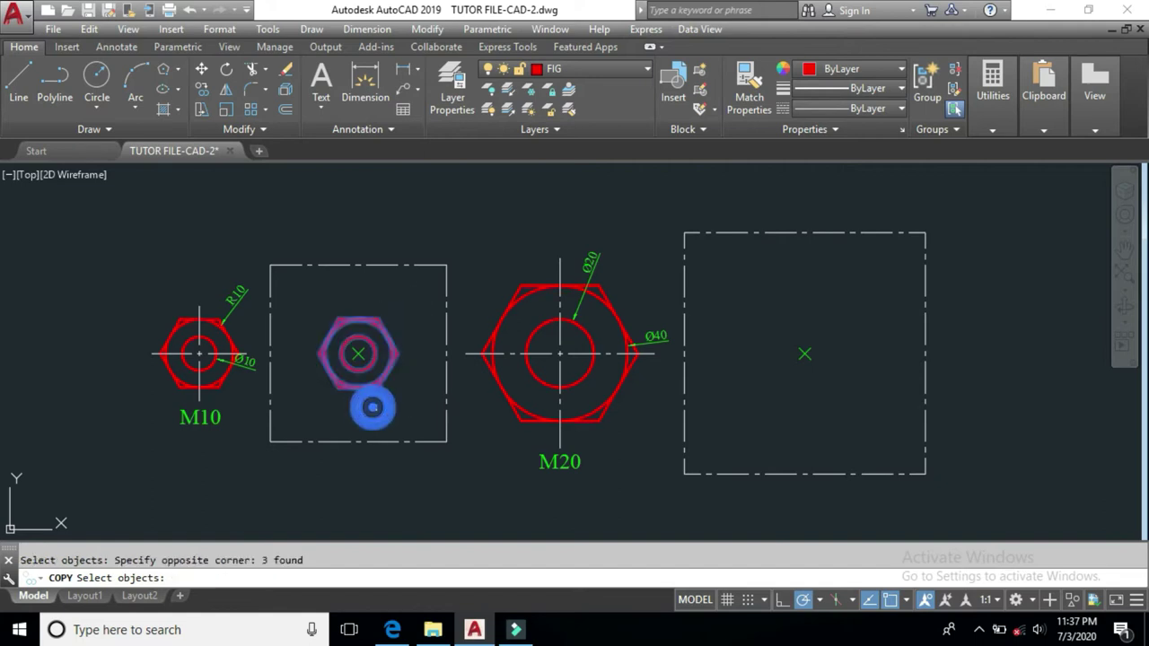
pyautogui.press('Return')
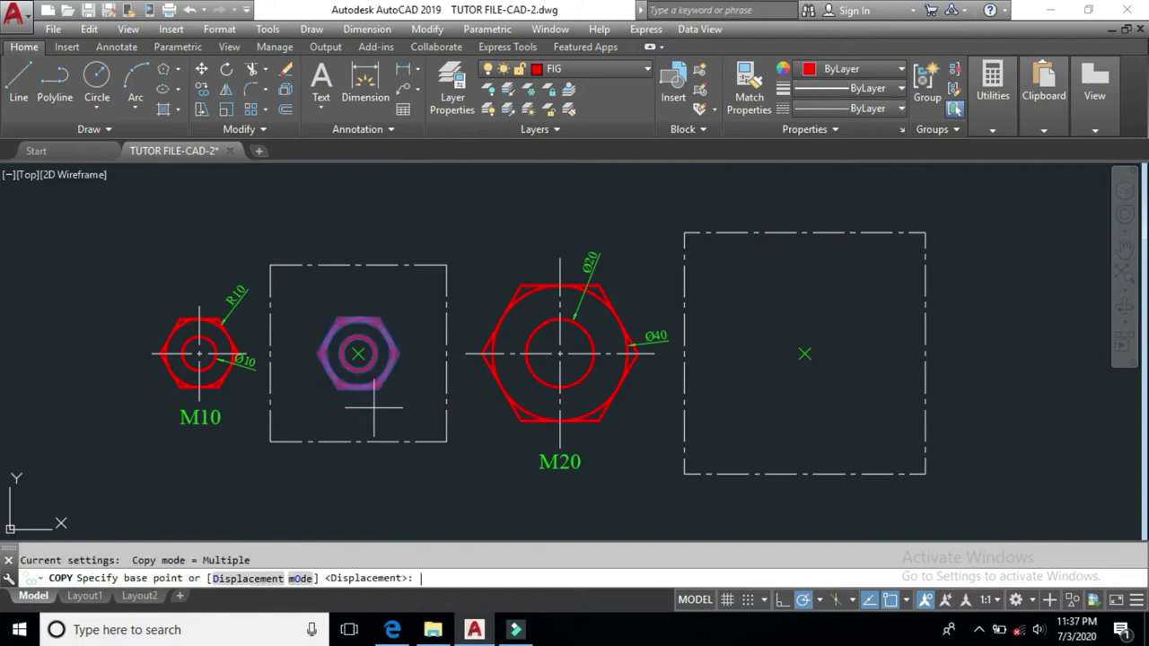
pyautogui.click(358, 354)
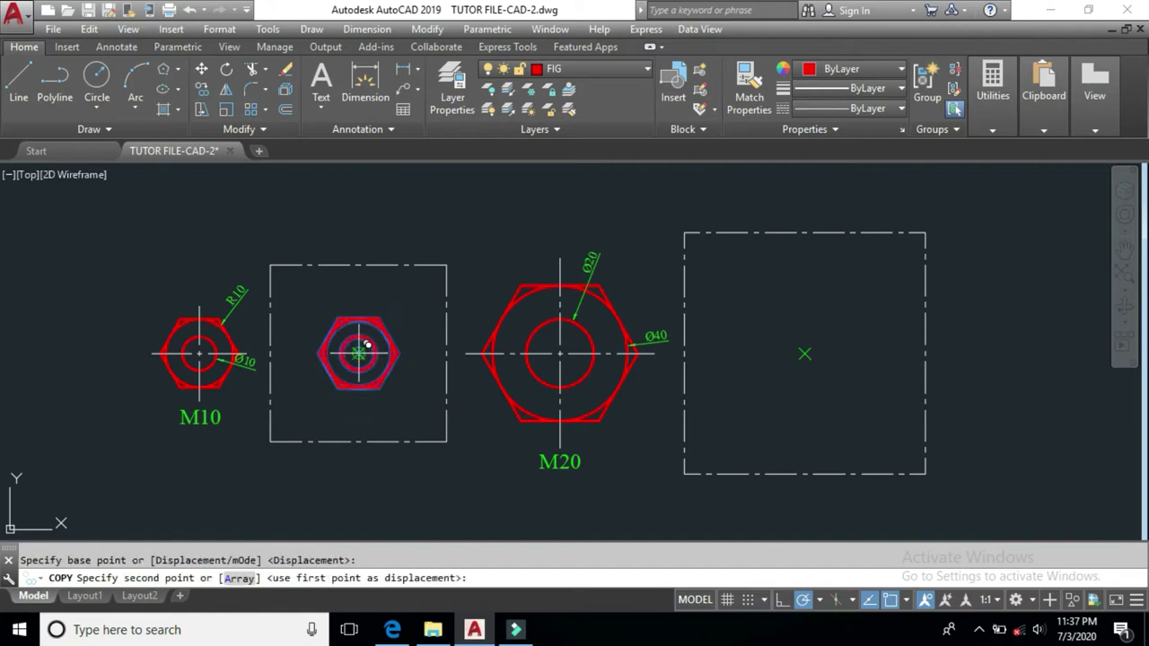
pyautogui.click(805, 354)
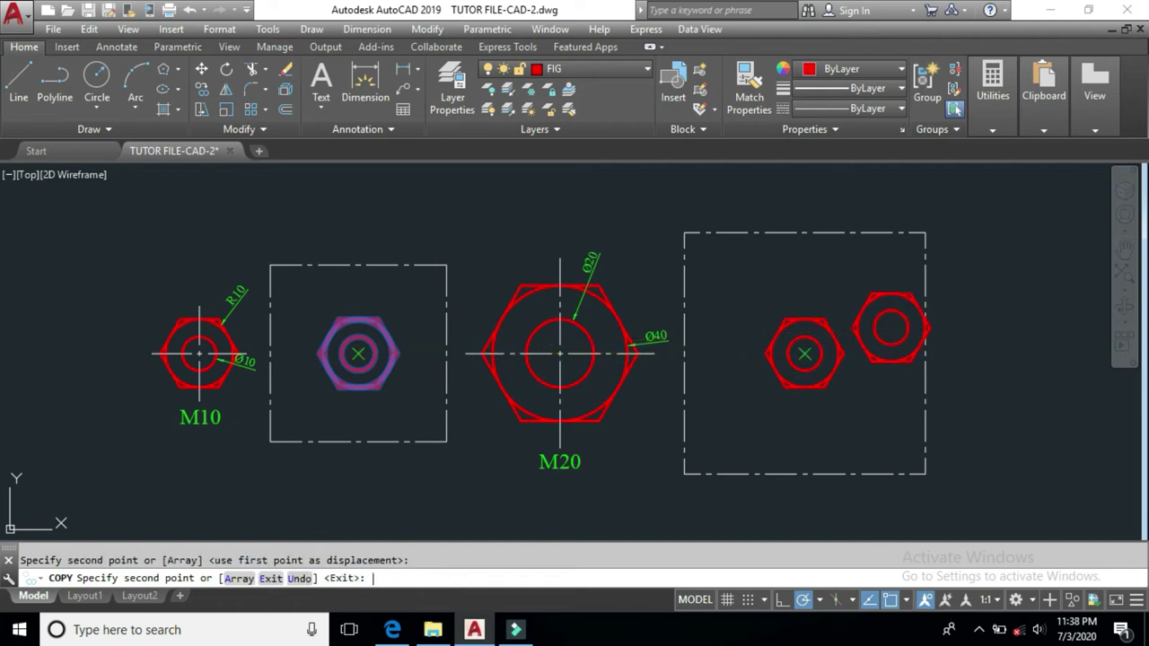
pyautogui.press('Escape')
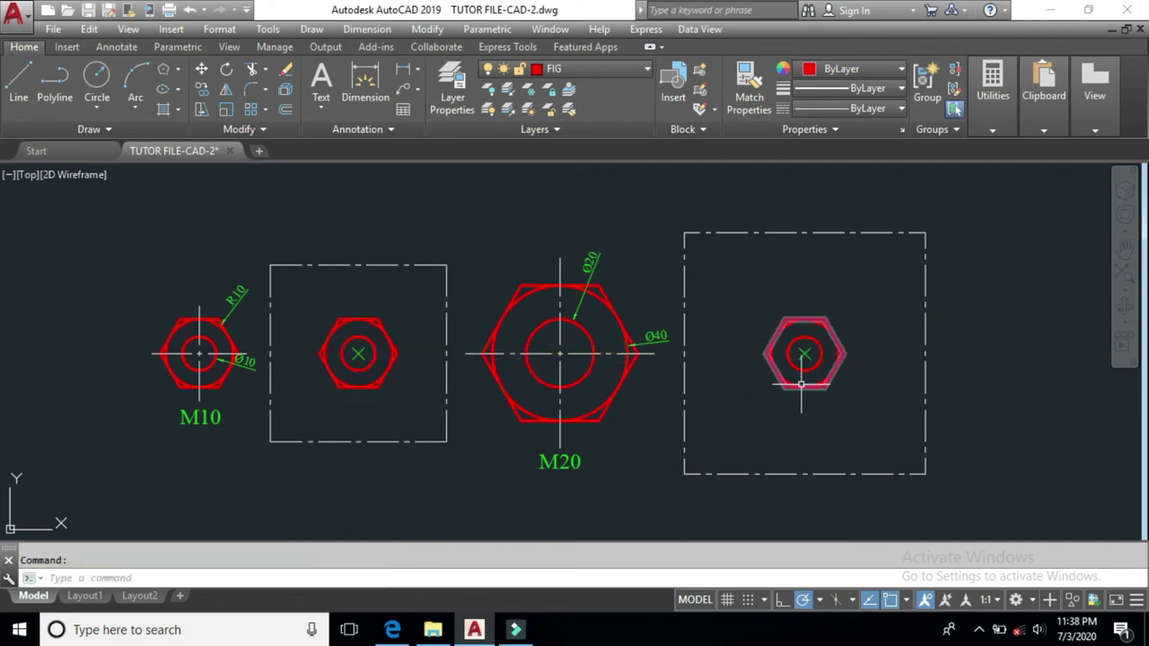
# Pan and zoom the view onto the copied nut in the right rectangle
pyautogui.moveTo(679, 350); pyautogui.dragTo(537, 351, button='middle')
pyautogui.moveTo(611, 428); pyautogui.dragTo(572, 434, button='middle')
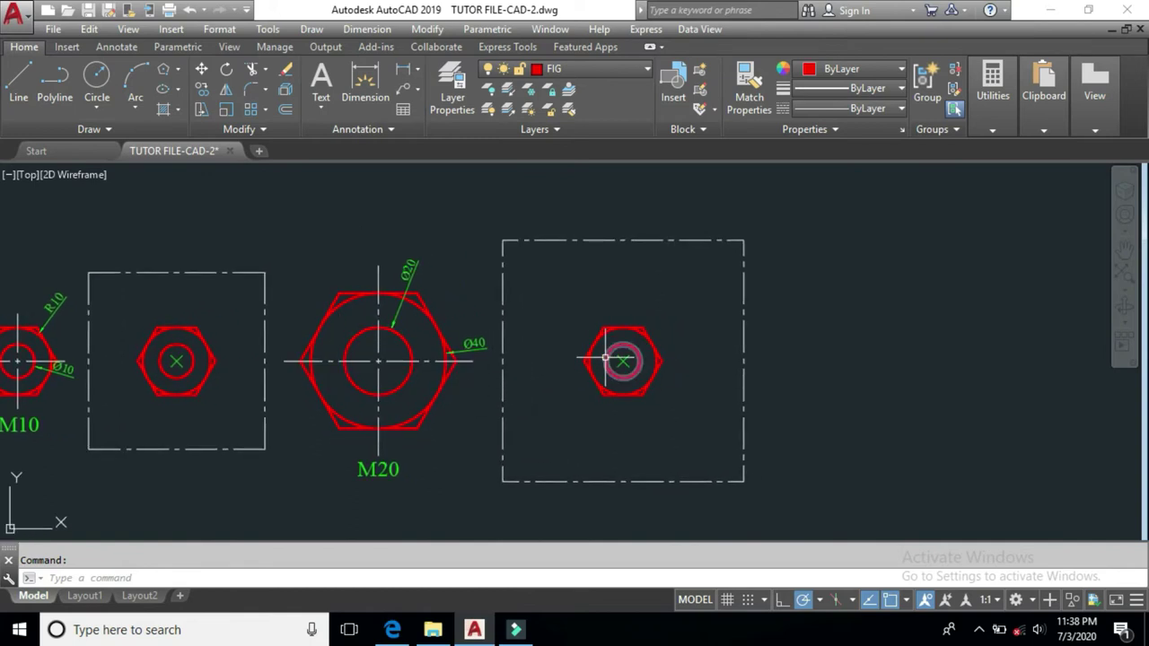
pyautogui.scroll(2, 608, 359)
pyautogui.scroll(1, 662, 363)
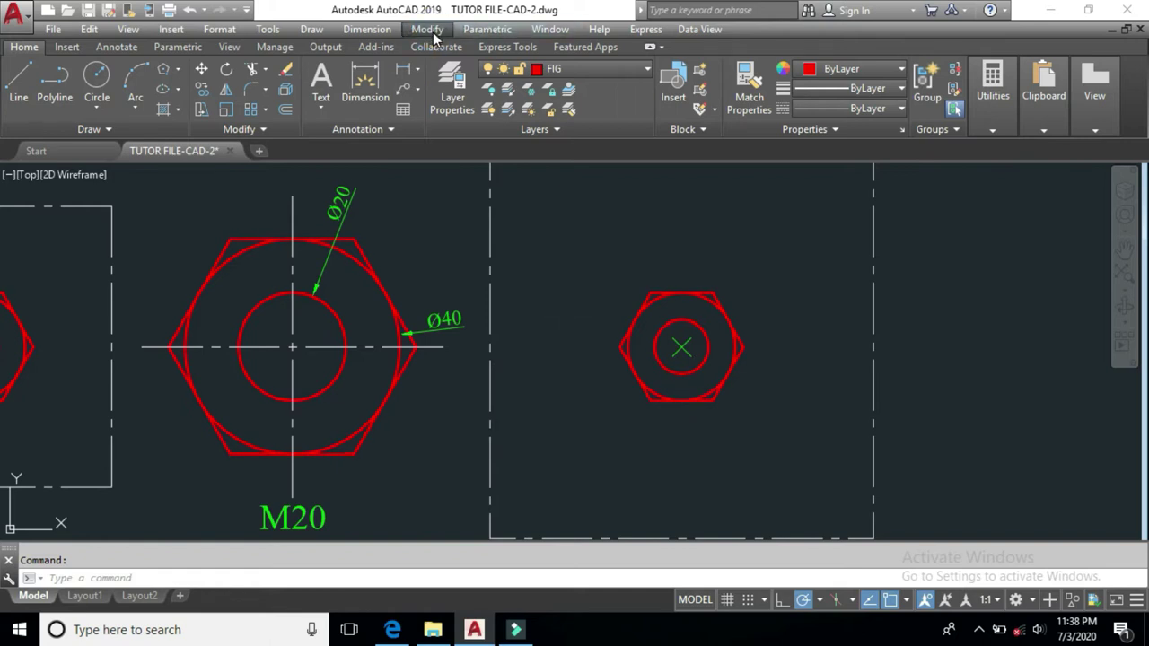
# Scale the small copied nut by a factor of 2 about its centre point
pyautogui.click(434, 286)
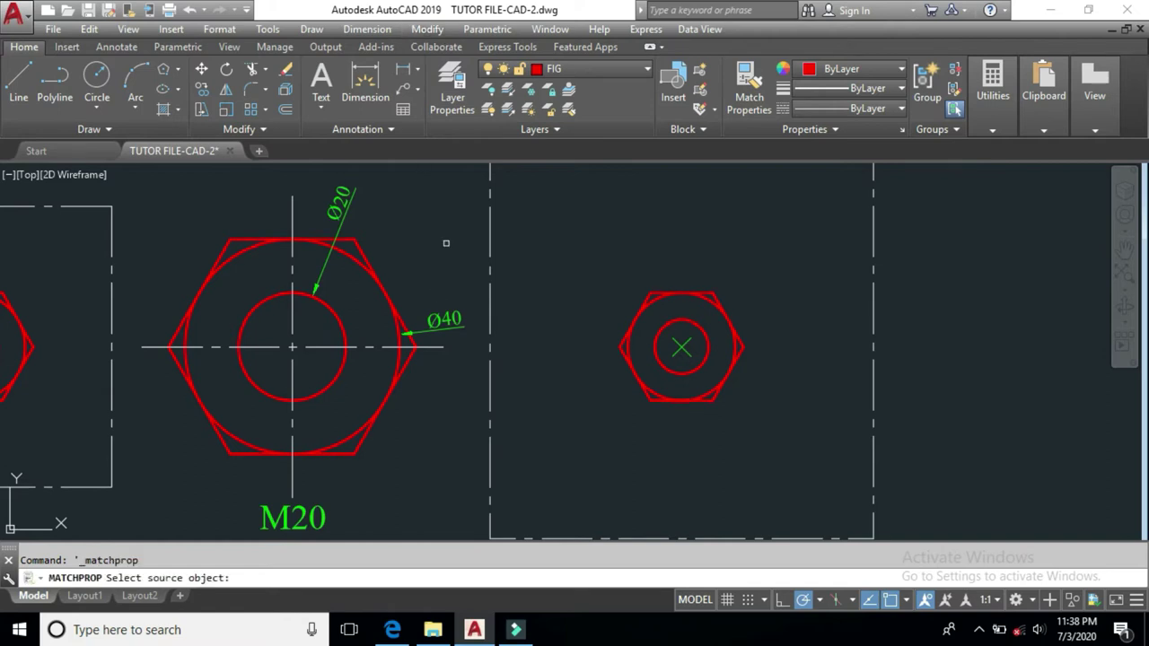
pyautogui.press('Escape')
pyautogui.click(427, 28)
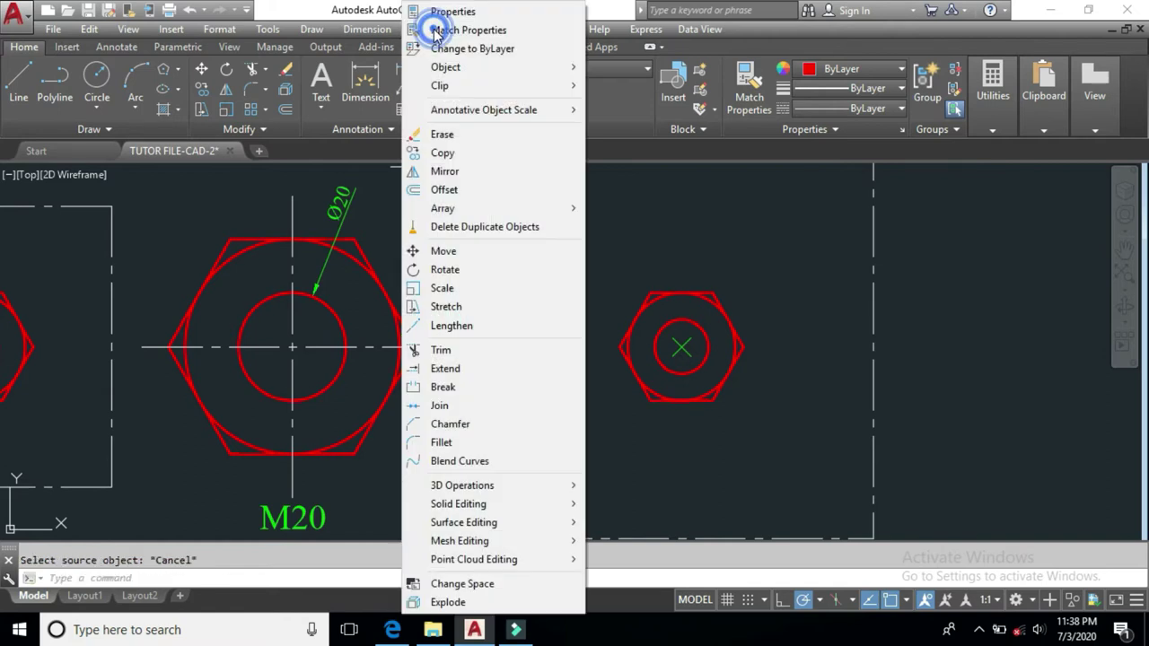
pyautogui.click(444, 288)
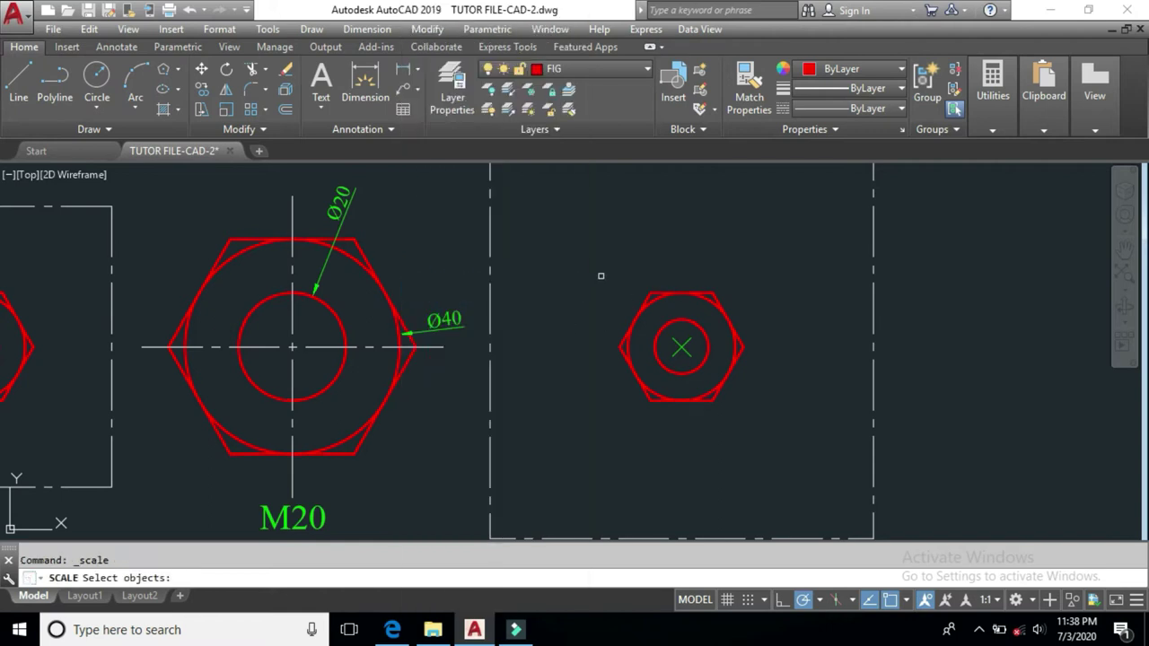
pyautogui.click(756, 282)
pyautogui.click(703, 418)
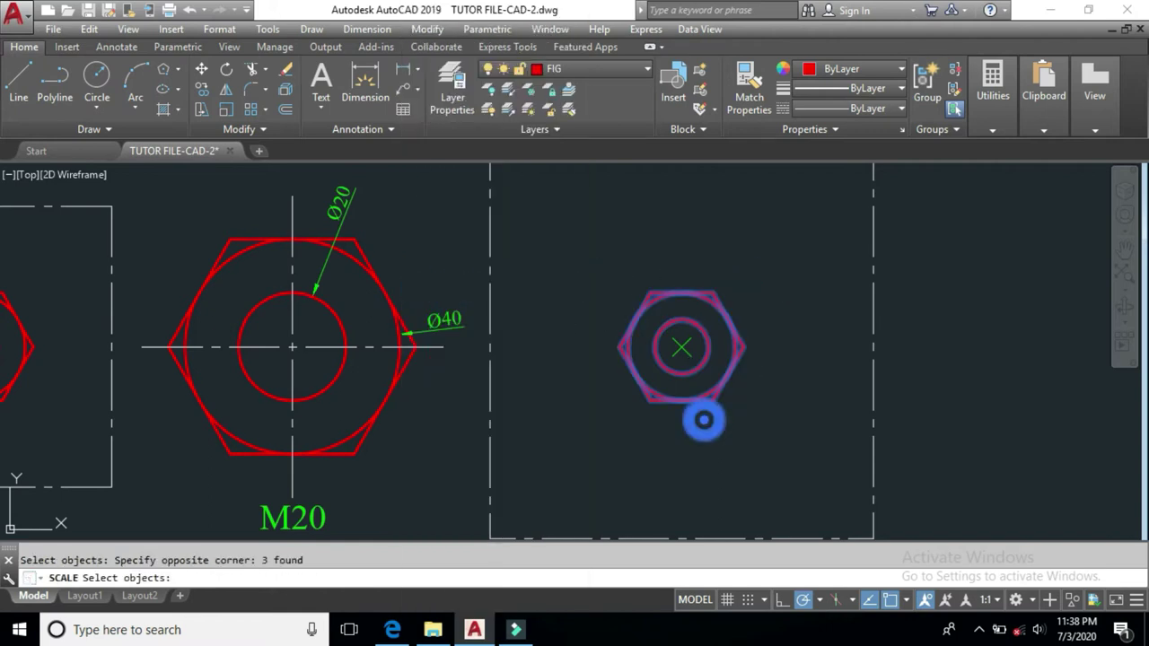
pyautogui.press('Return')
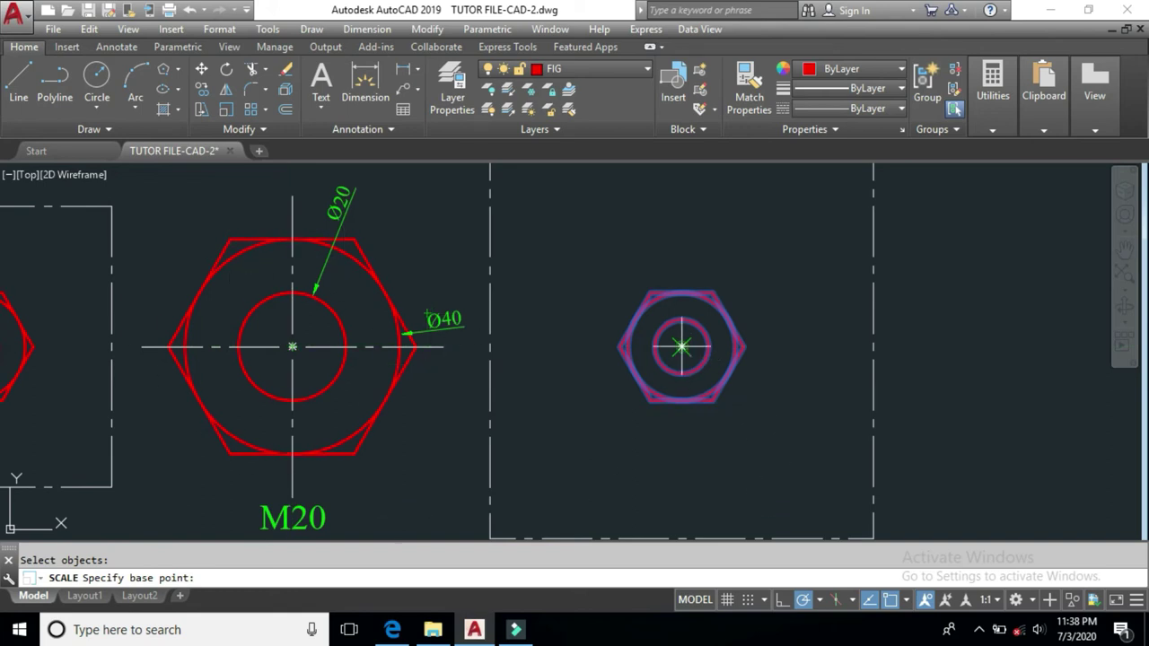
pyautogui.click(682, 346)
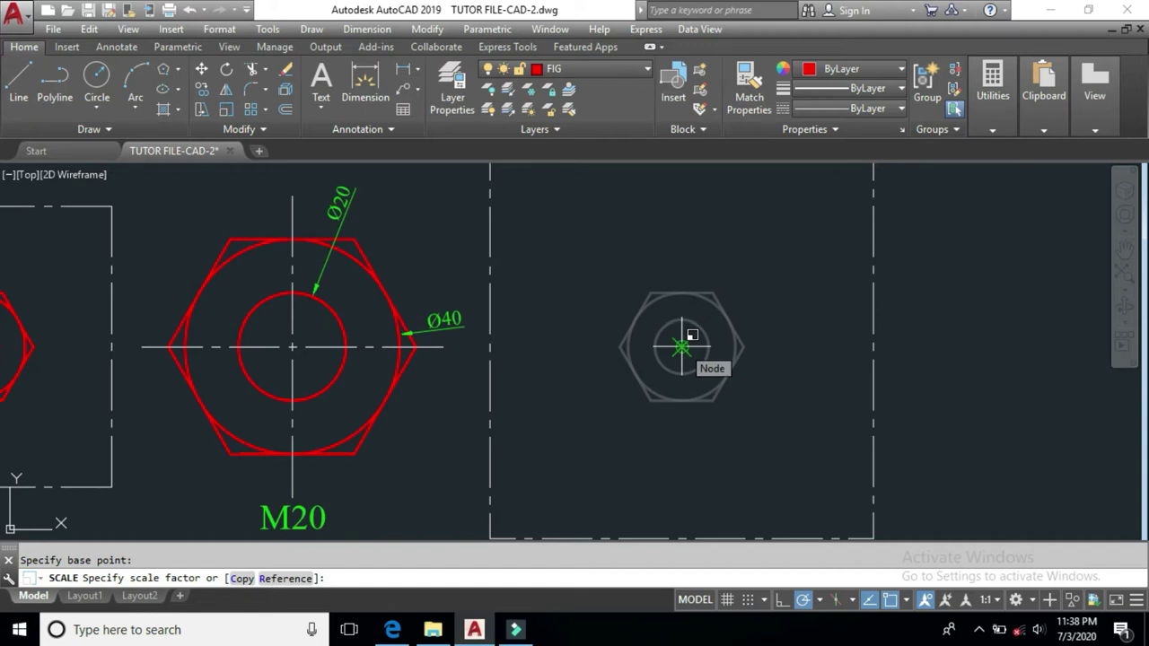
pyautogui.press('Return')
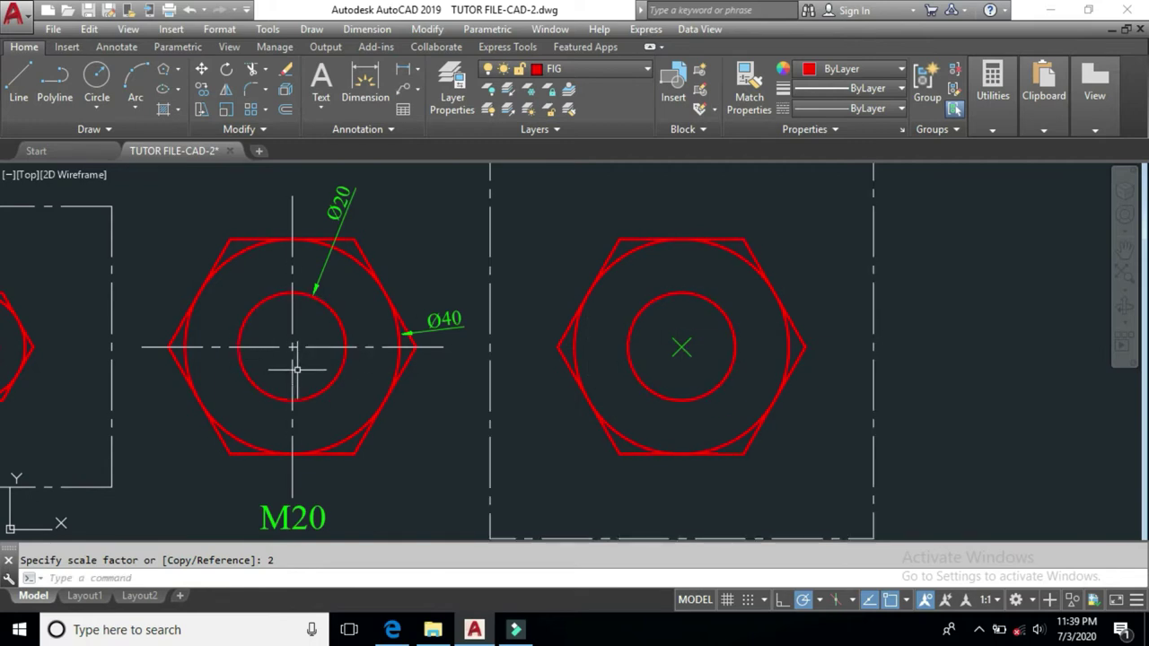
pyautogui.scroll(-2, 295, 355)
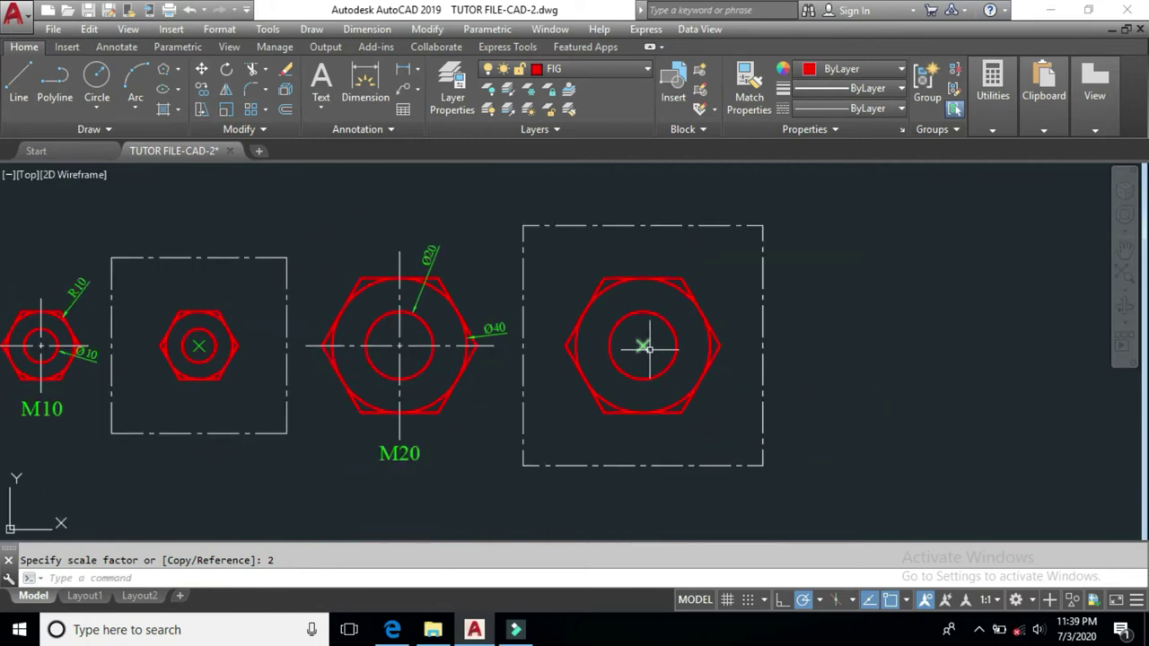
# Zoom to the dimensioned 40 and 50 profiles and their empty dash-dot frames
pyautogui.scroll(2, 646, 346)
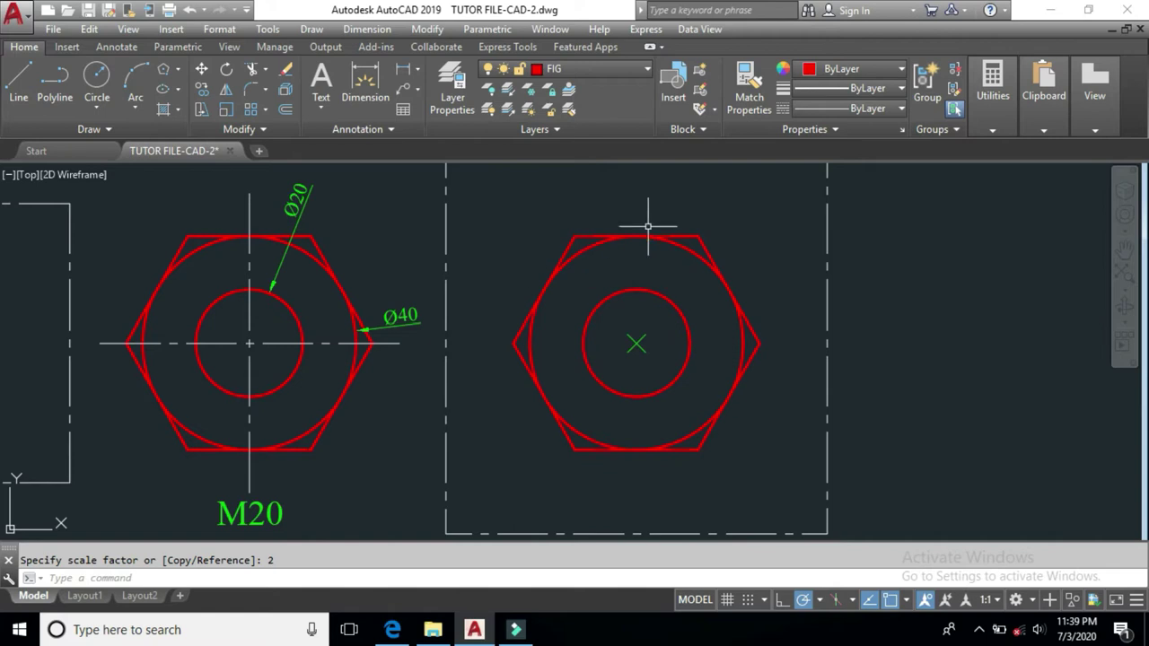
pyautogui.scroll(-5, 615, 329)
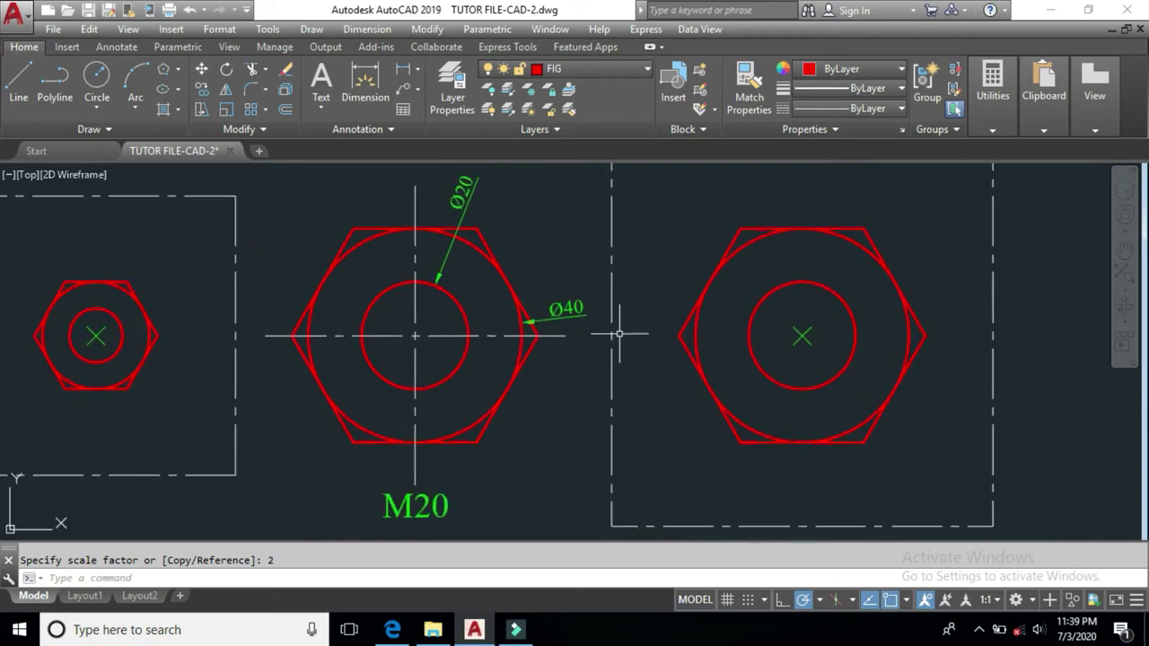
pyautogui.scroll(3, 718, 345)
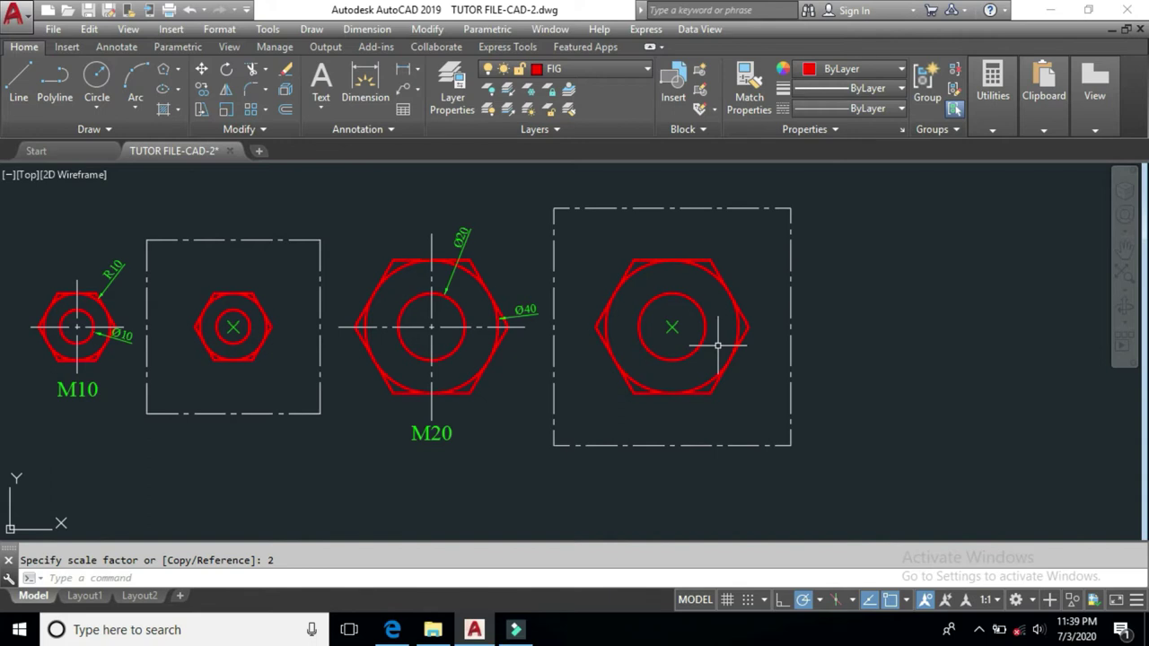
pyautogui.scroll(4, 718, 345)
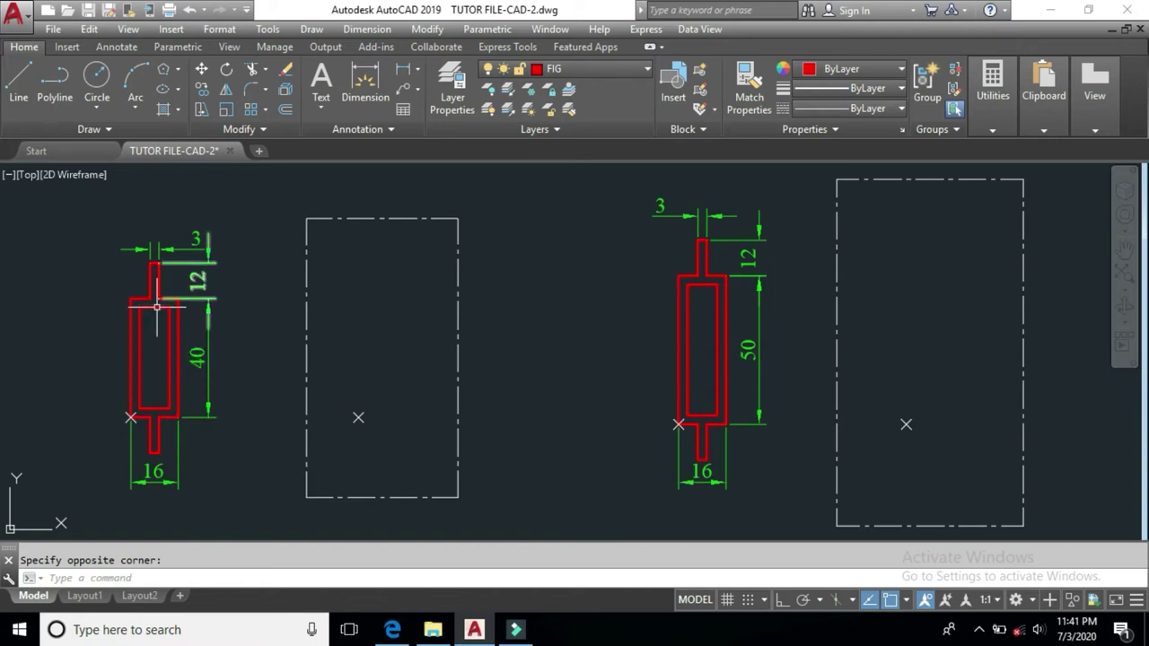
pyautogui.click(14, 85)
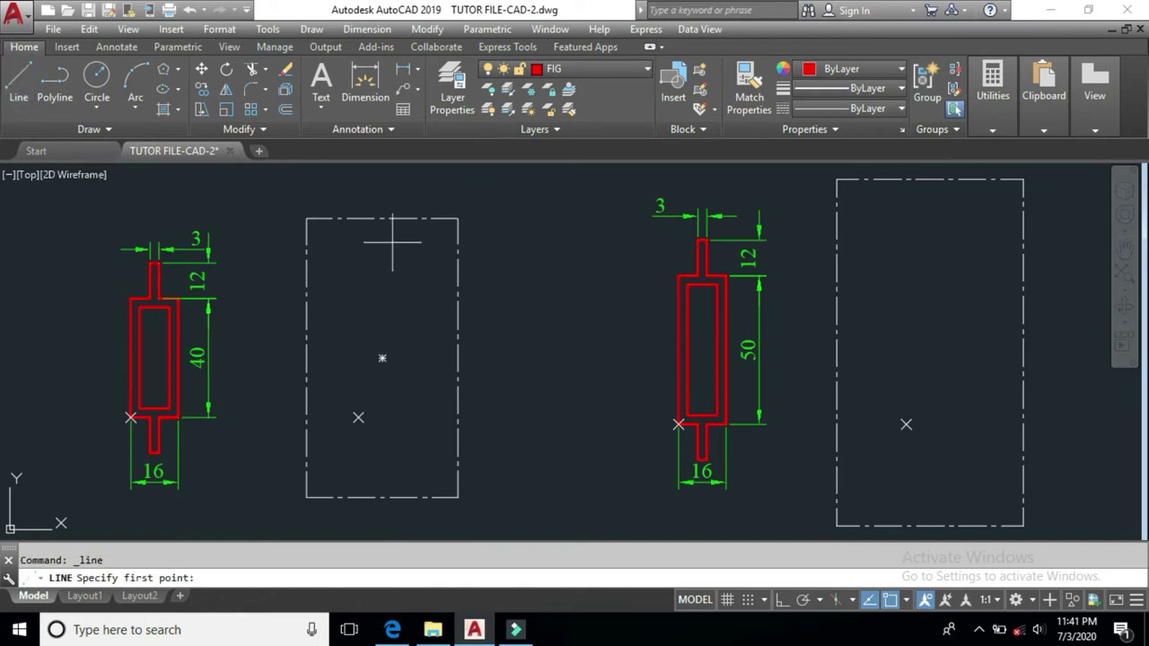
# Draw a closed 16 by 40 rectangle from the left frame's marked point with Ortho on
pyautogui.click(358, 417)
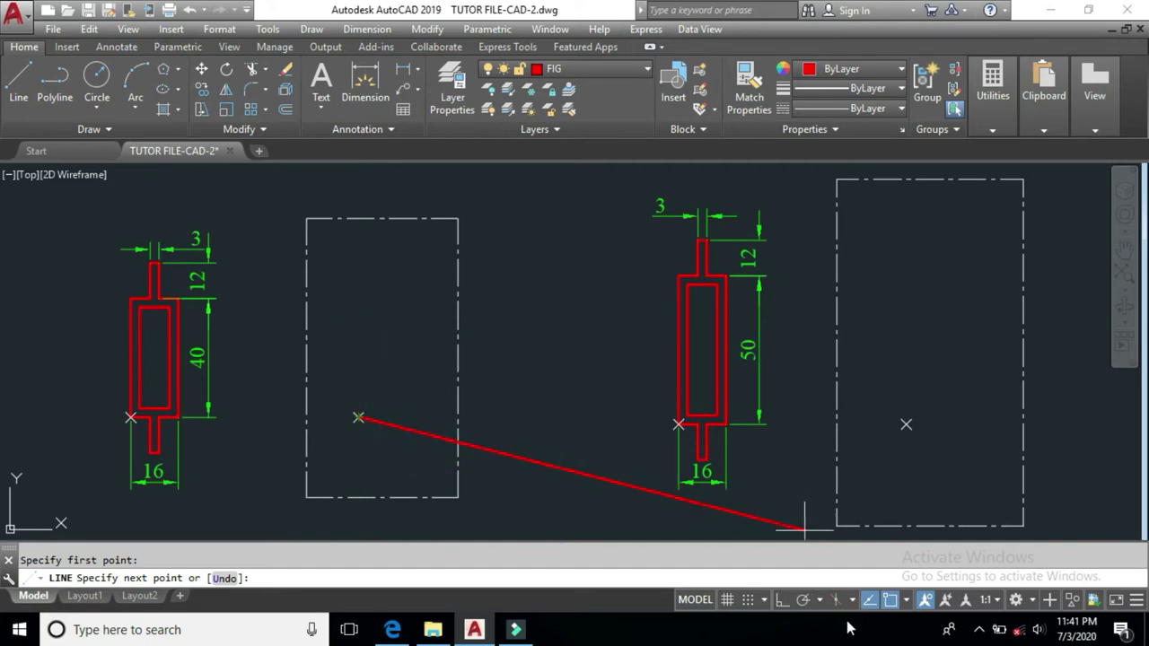
pyautogui.click(780, 601)
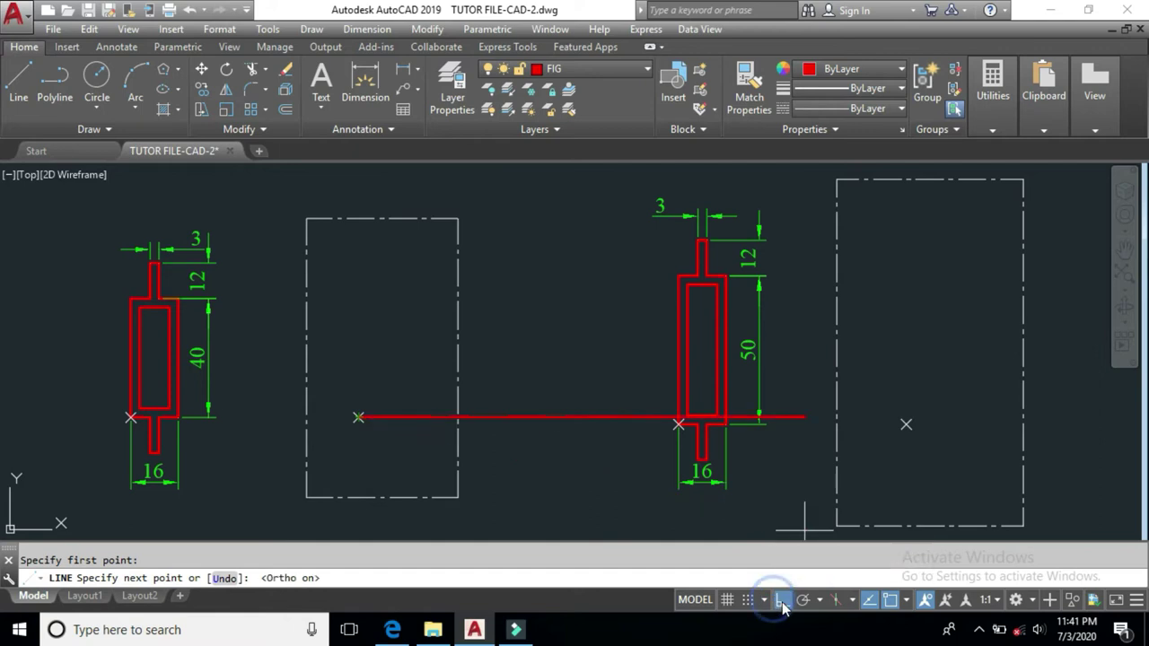
pyautogui.click(867, 605)
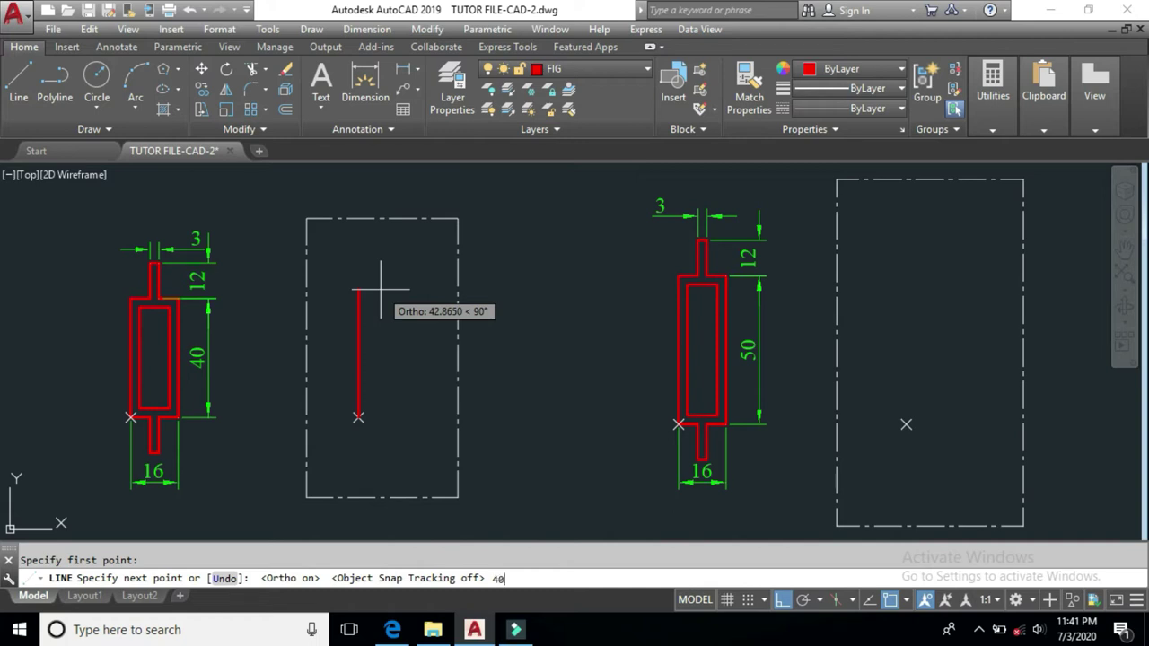
pyautogui.press('Return')
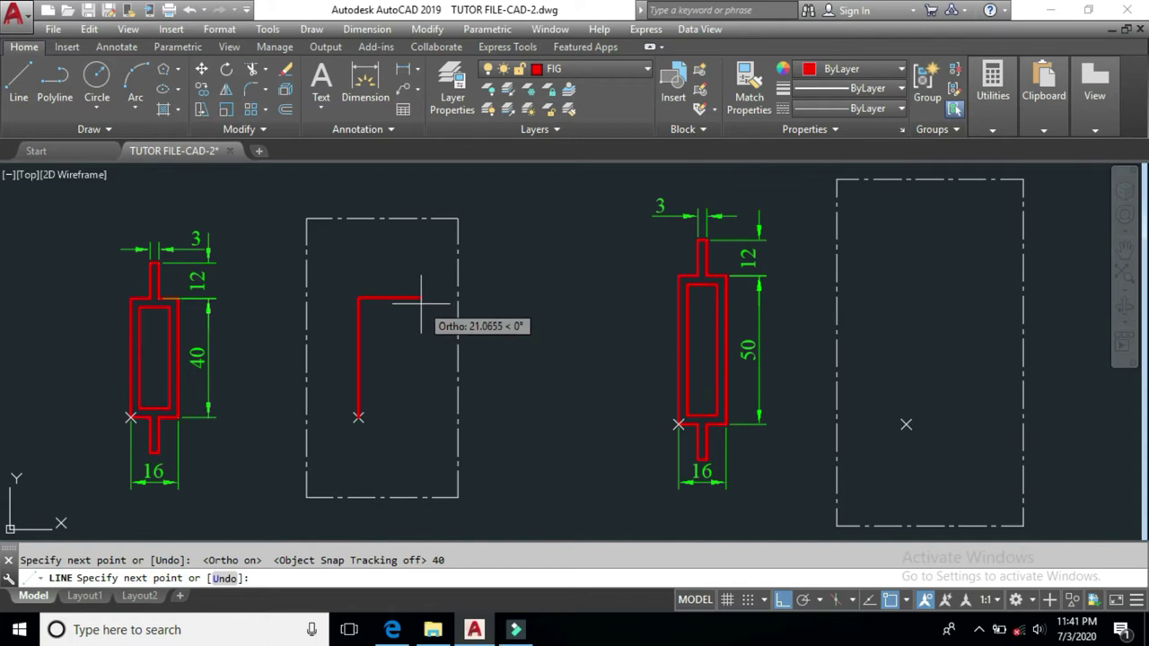
pyautogui.write('16')
pyautogui.press('Return')
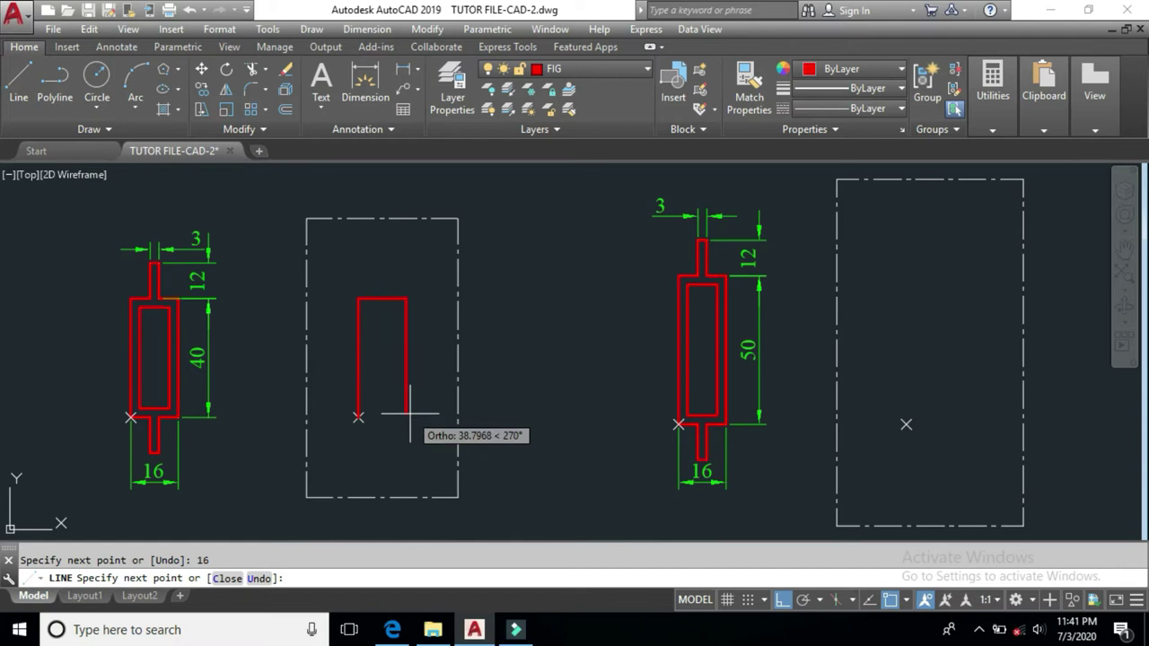
pyautogui.write('40')
pyautogui.press('Return')
pyautogui.write('c')
pyautogui.press('Return')
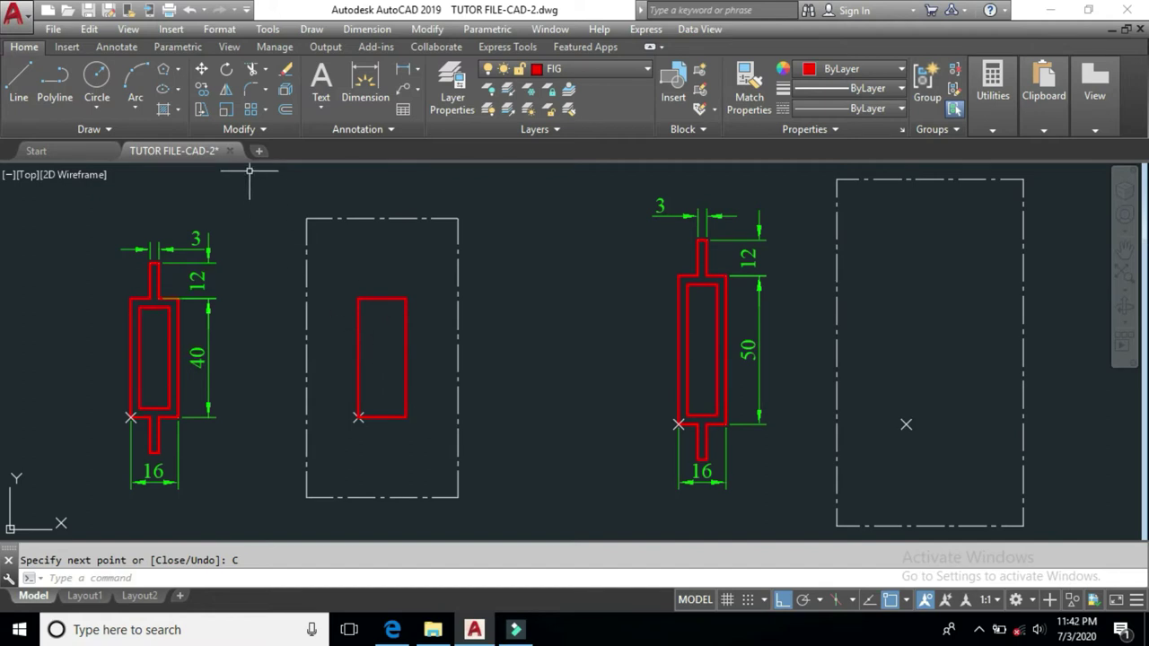
# Offset the rectangle's right, top, left and bottom edges 3 units inward
pyautogui.press('Return')
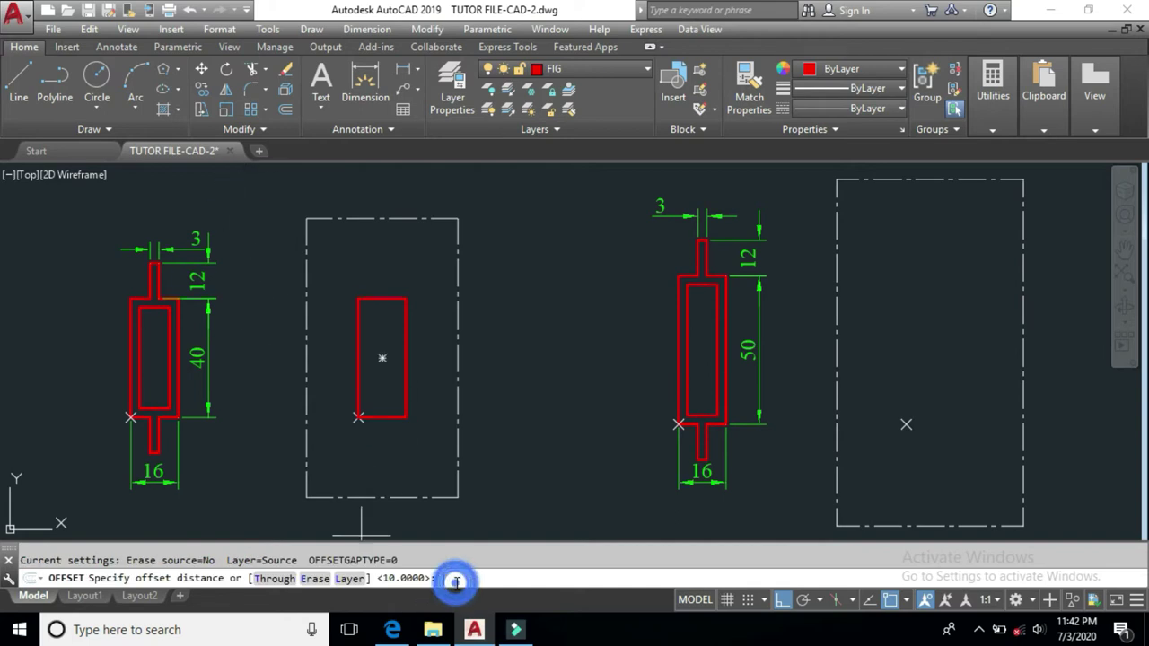
pyautogui.write('3')
pyautogui.press('Return')
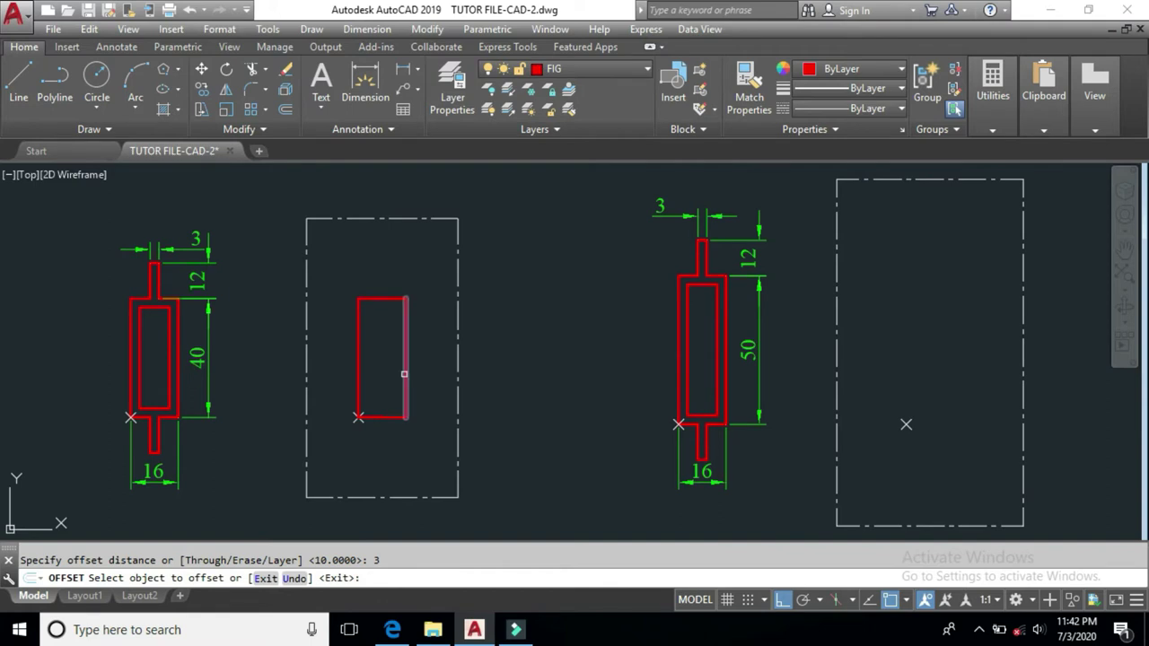
pyautogui.click(404, 374)
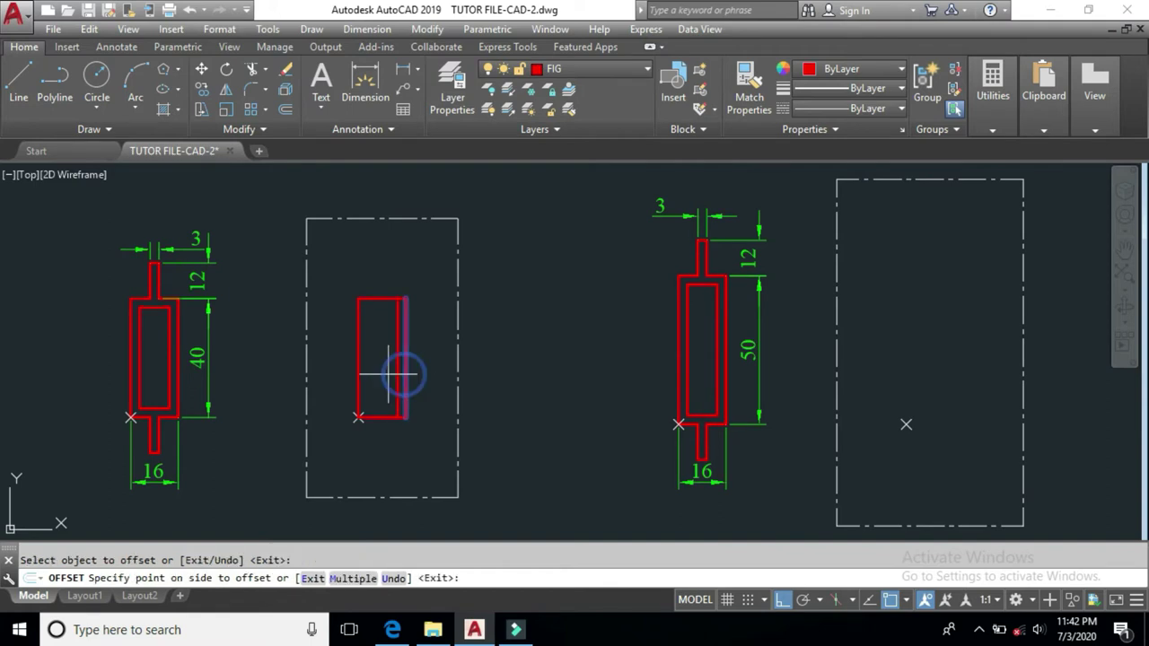
pyautogui.click(386, 371)
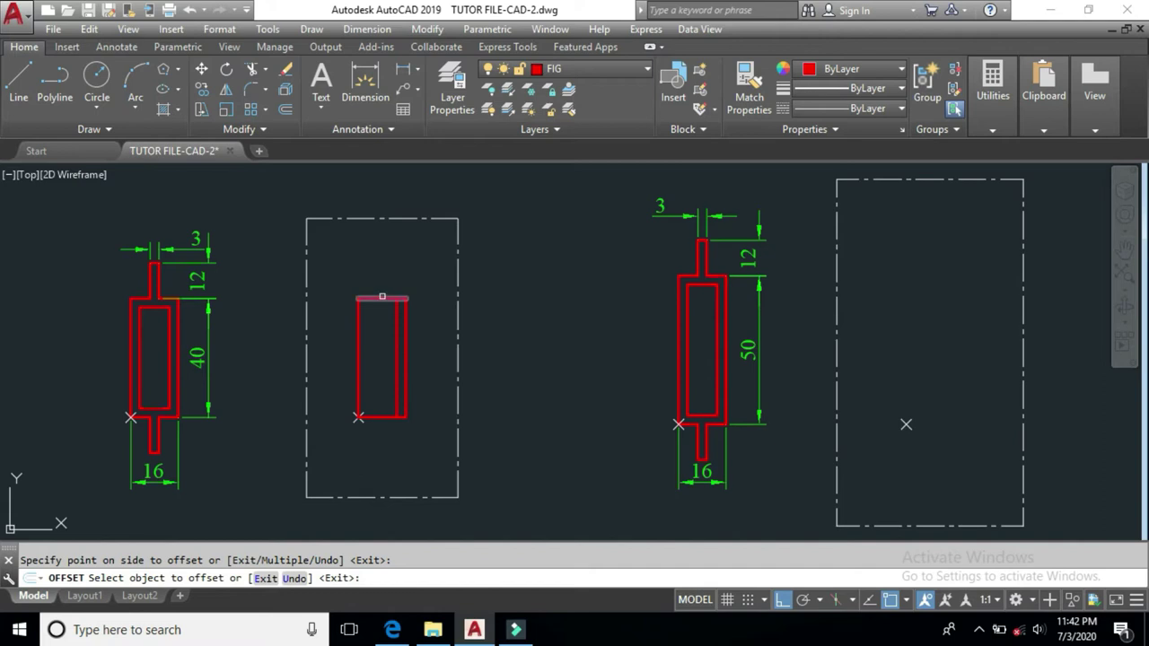
pyautogui.click(381, 297)
pyautogui.click(377, 351)
pyautogui.click(358, 364)
pyautogui.click(380, 359)
pyautogui.click(381, 418)
pyautogui.click(381, 392)
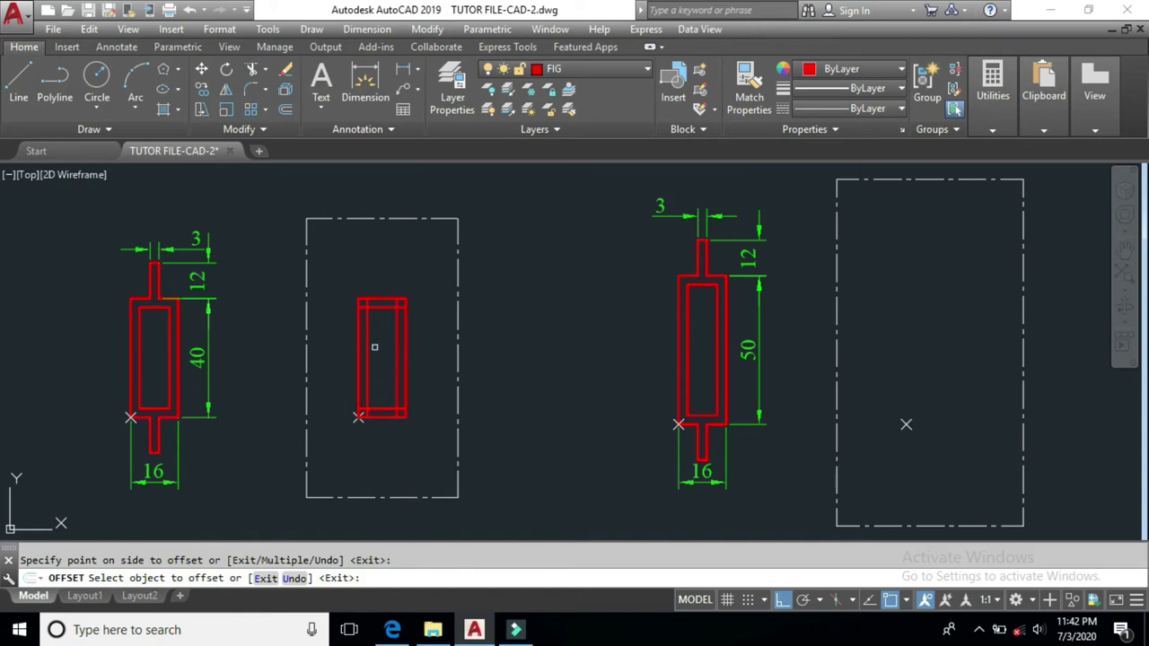
pyautogui.scroll(4, 368, 333)
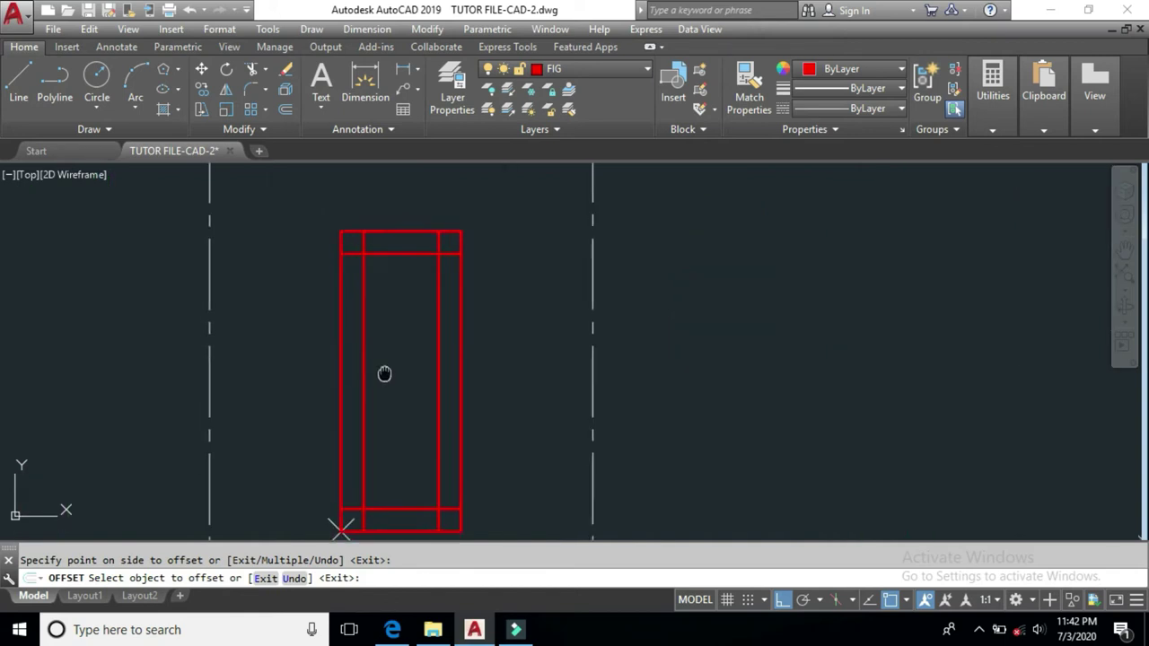
pyautogui.rightClick(587, 307)
pyautogui.click(594, 312)
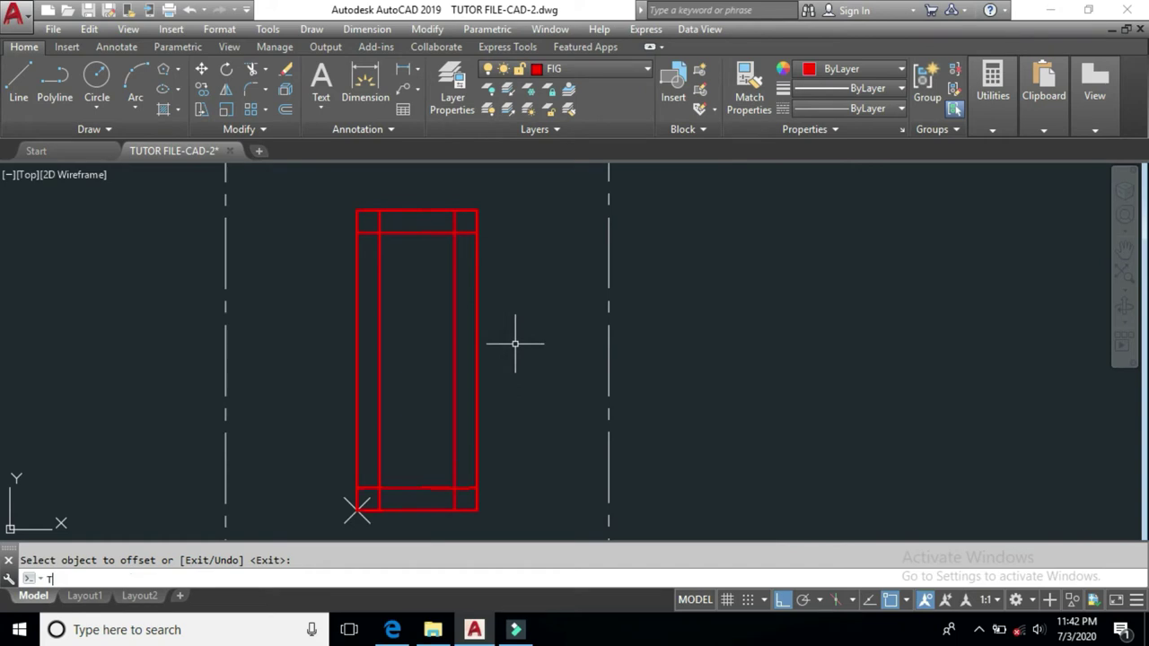
# Using all eight lines as cutting edges, trim the inner lines' four top-corner stubs
pyautogui.press('Return')
pyautogui.click(326, 183)
pyautogui.click(509, 521)
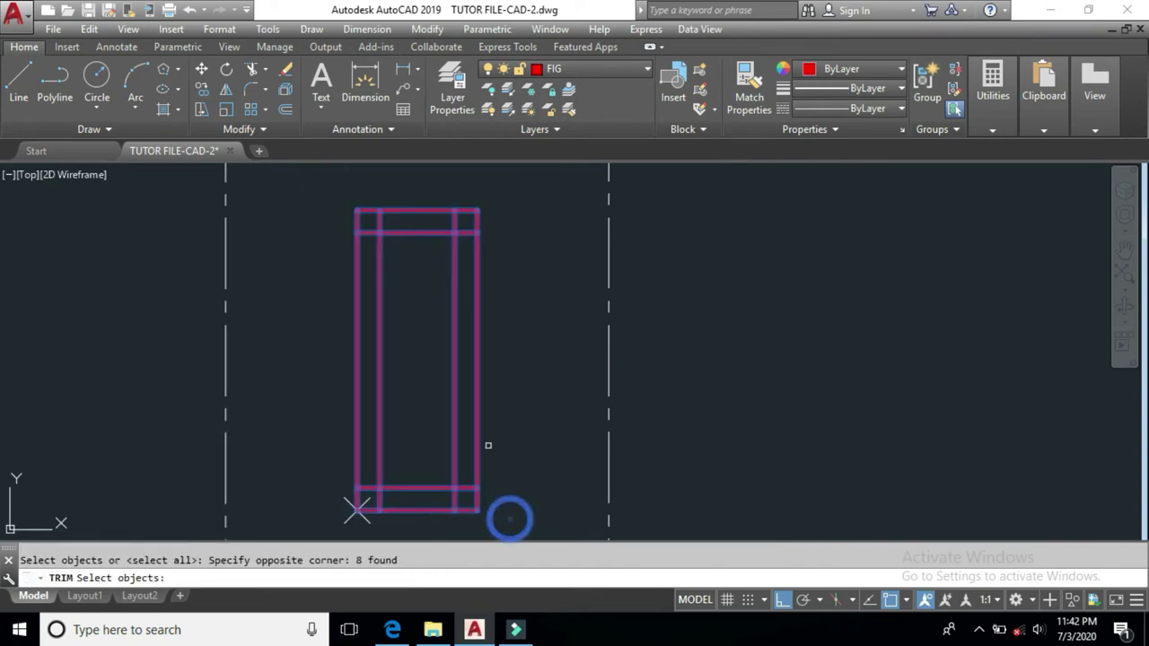
pyautogui.press('Return')
pyautogui.click(462, 229)
pyautogui.click(454, 224)
pyautogui.click(379, 219)
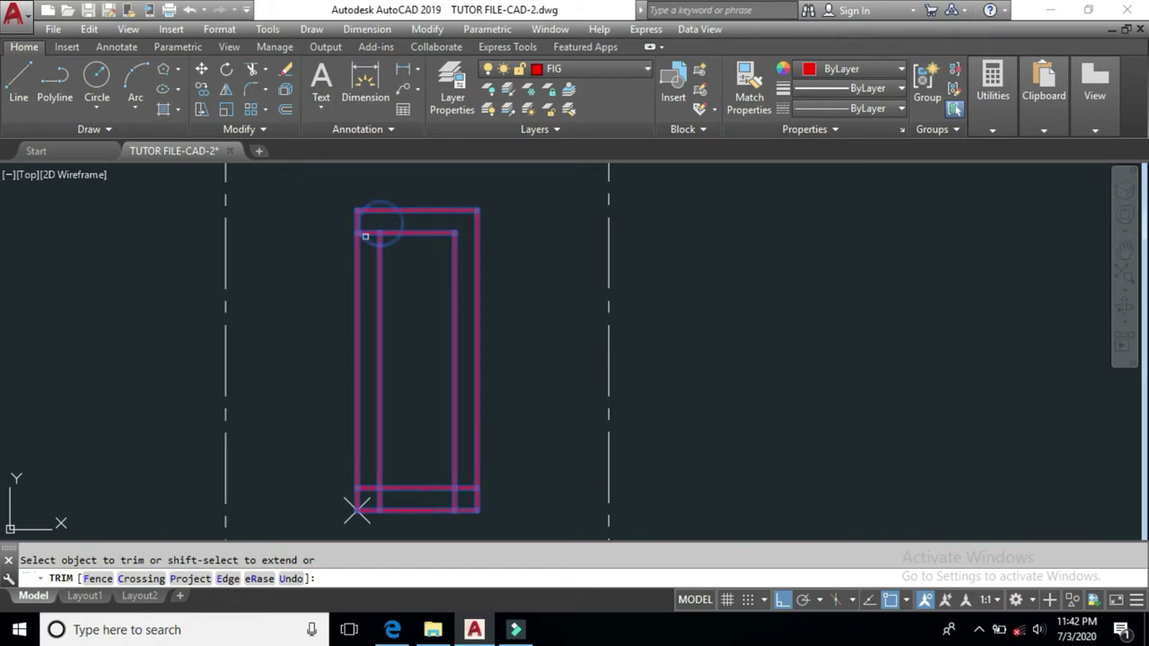
pyautogui.click(368, 233)
# Trim the four bottom-corner stubs to finish the inner rectangle
pyautogui.click(473, 489)
pyautogui.click(451, 500)
pyautogui.click(380, 501)
pyautogui.click(365, 489)
pyautogui.rightClick(558, 398)
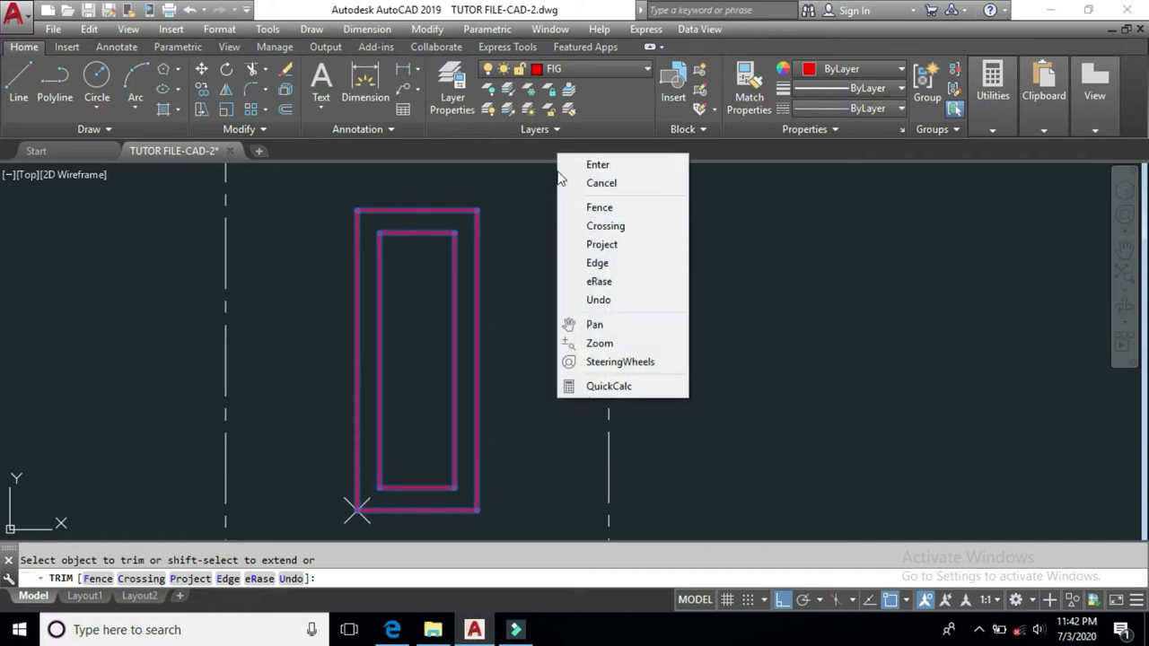
pyautogui.click(593, 165)
pyautogui.scroll(-2, 576, 287)
pyautogui.scroll(-2, 450, 373)
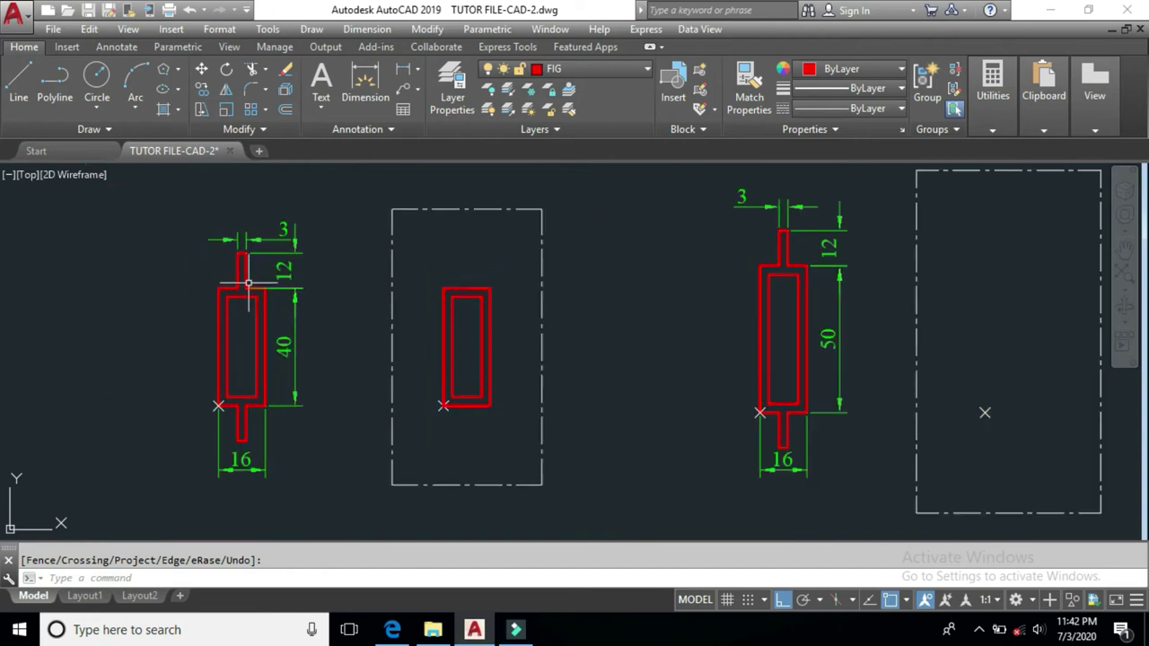
# Trim away the top edge segment between the left figure's stub legs
pyautogui.scroll(2, 239, 270)
pyautogui.moveTo(252, 283); pyautogui.dragTo(269, 333, button='middle')
pyautogui.scroll(2, 269, 333)
pyautogui.moveTo(441, 389); pyautogui.dragTo(379, 398, button='middle')
pyautogui.click(211, 371)
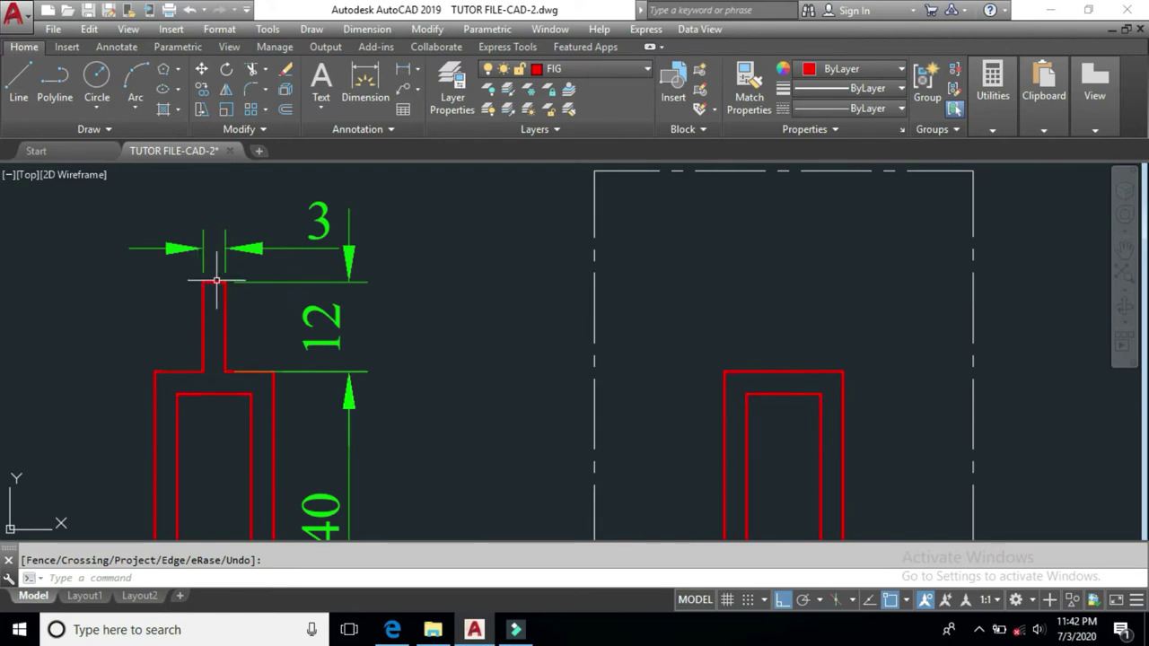
# Draw the 3-wide, 12-tall stem lines up from the top edge's midpoint
pyautogui.write('L')
pyautogui.press('Return')
pyautogui.click(783, 370)
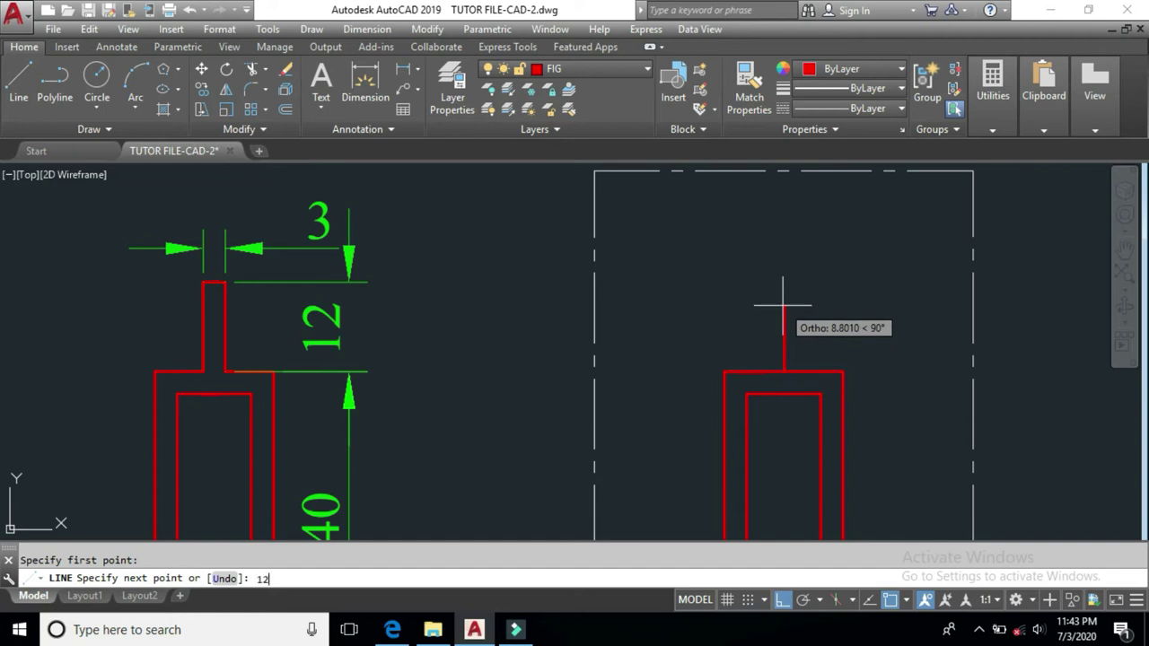
pyautogui.write('12')
pyautogui.press('Return')
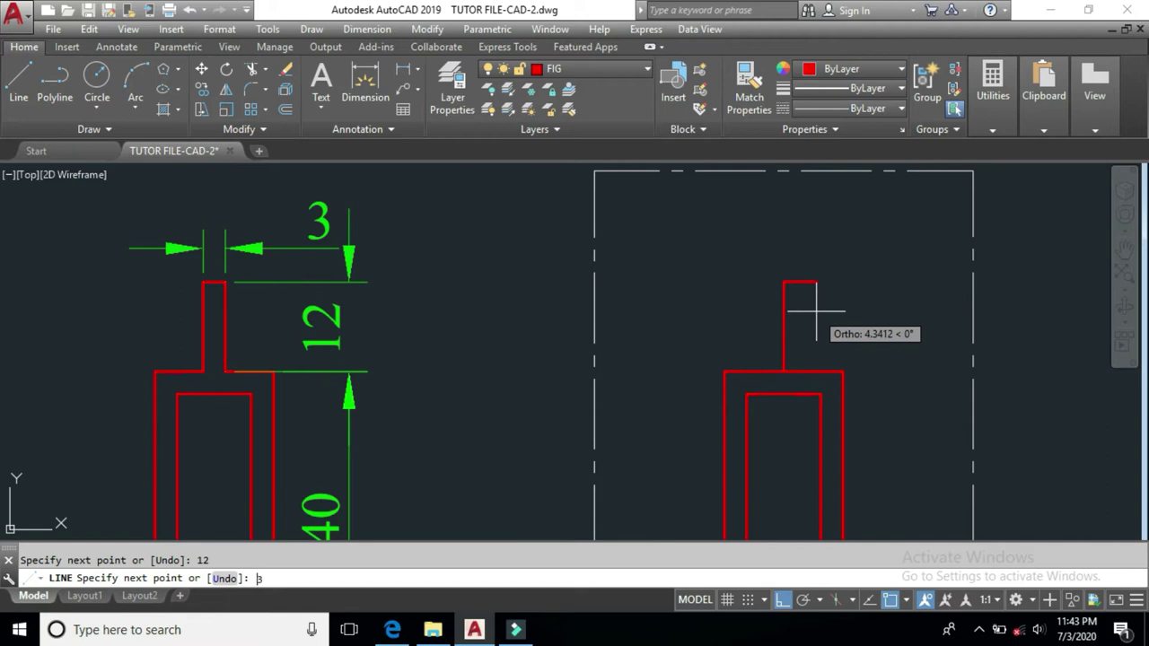
pyautogui.press('Return')
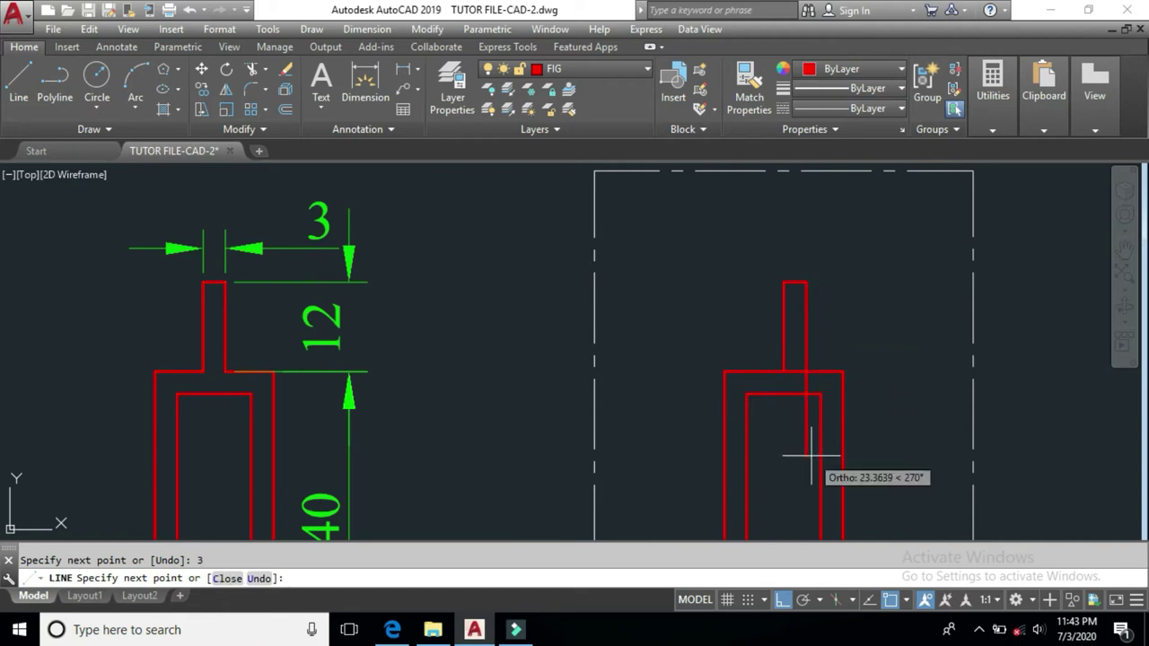
pyautogui.press('Return')
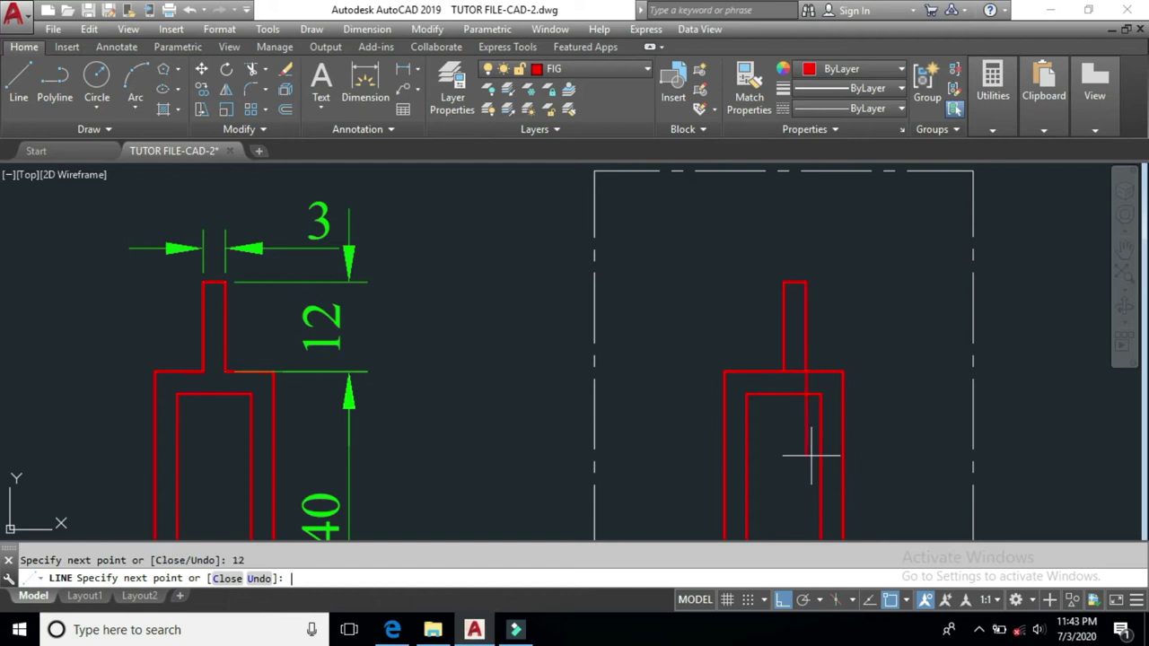
pyautogui.press('Return')
pyautogui.scroll(2, 801, 359)
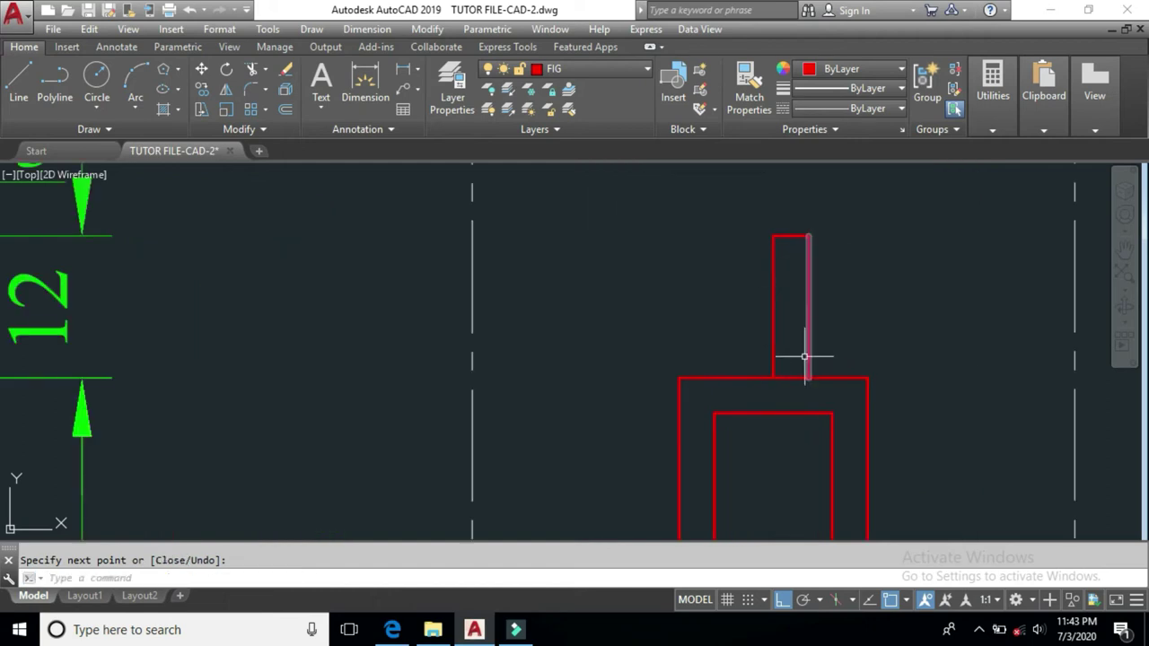
pyautogui.scroll(-2, 799, 329)
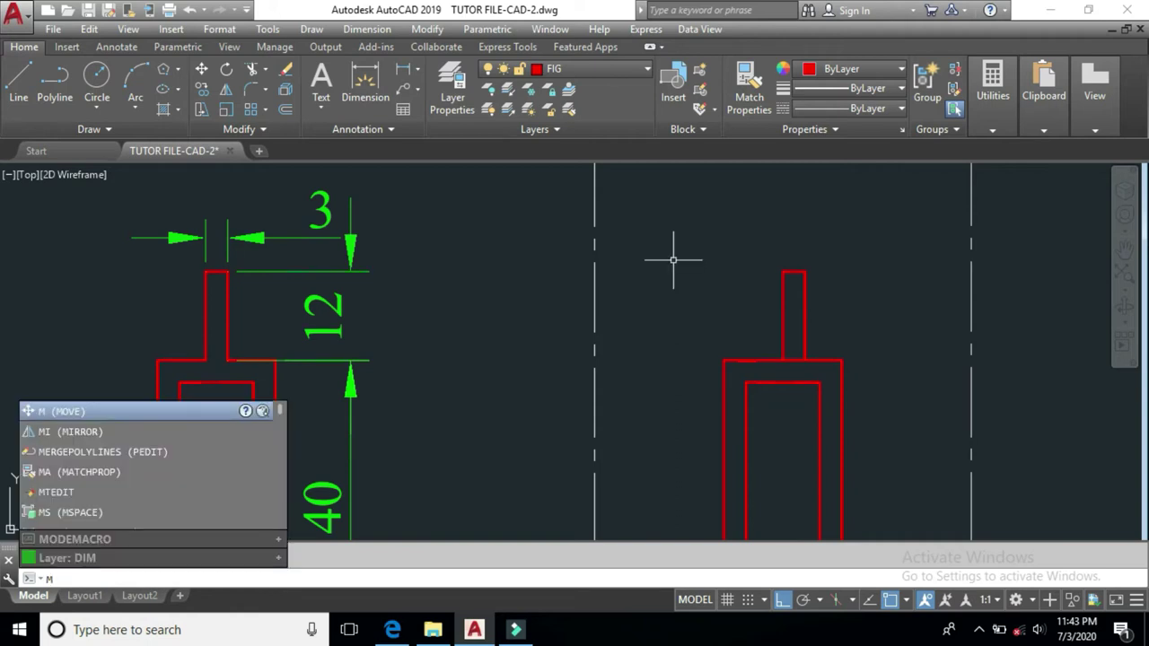
# Move the 3-wide top stem 1.5 units left so it centres on the frame's top edge
pyautogui.press('Return')
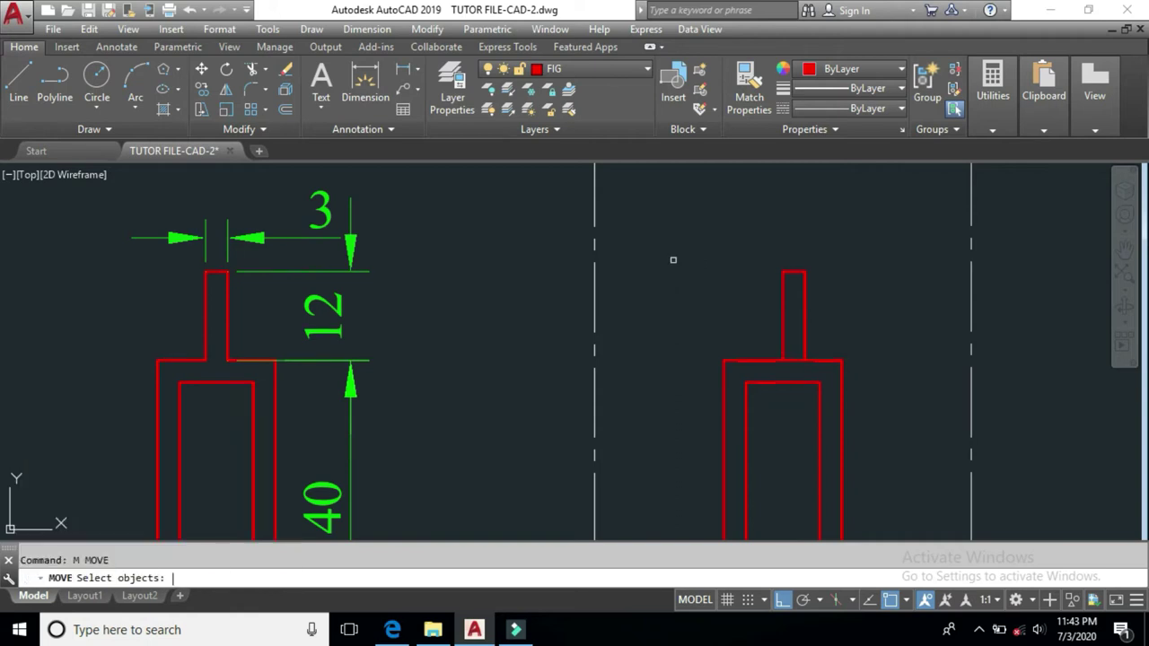
pyautogui.click(855, 245)
pyautogui.click(757, 302)
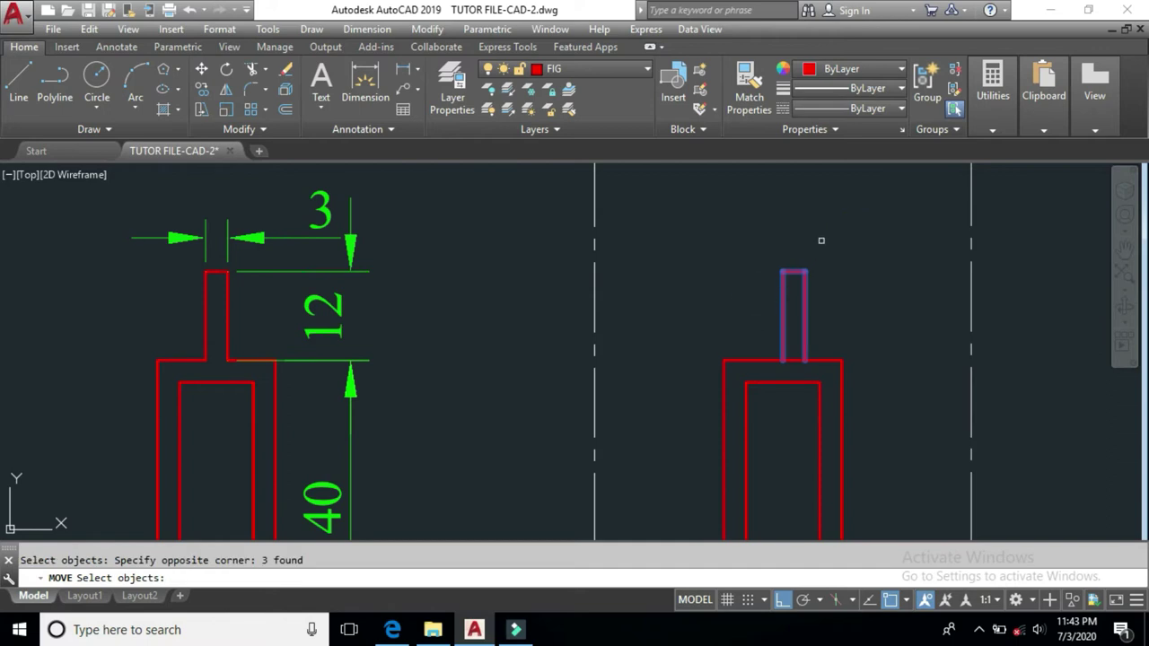
pyautogui.press('Return')
pyautogui.click(849, 247)
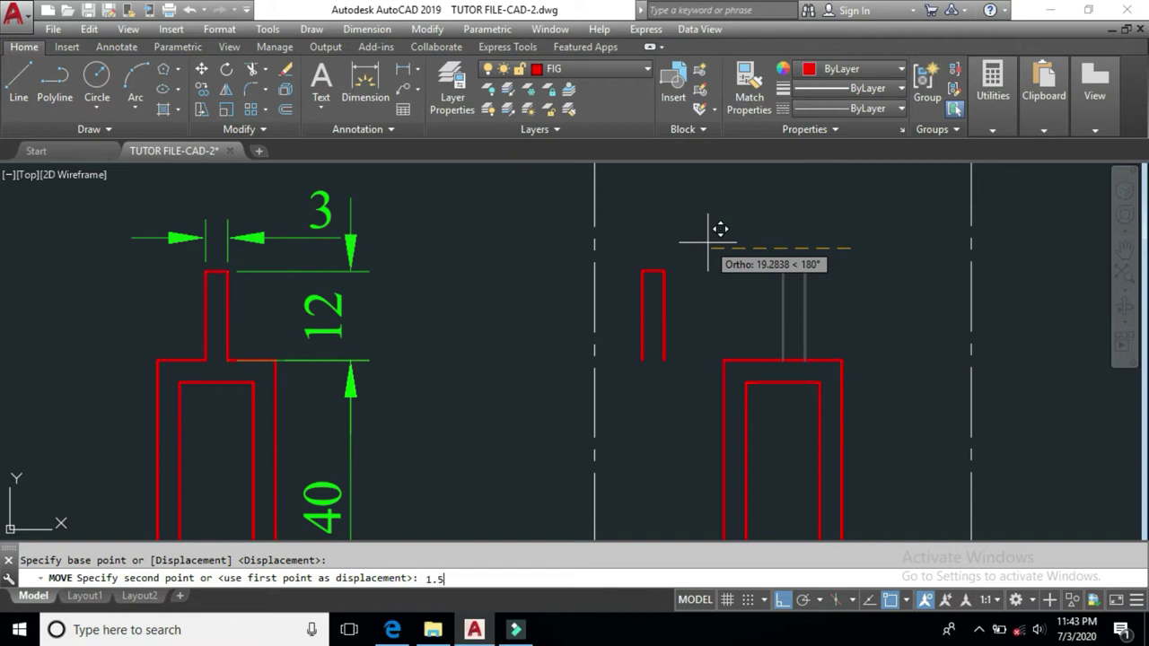
pyautogui.press('Return')
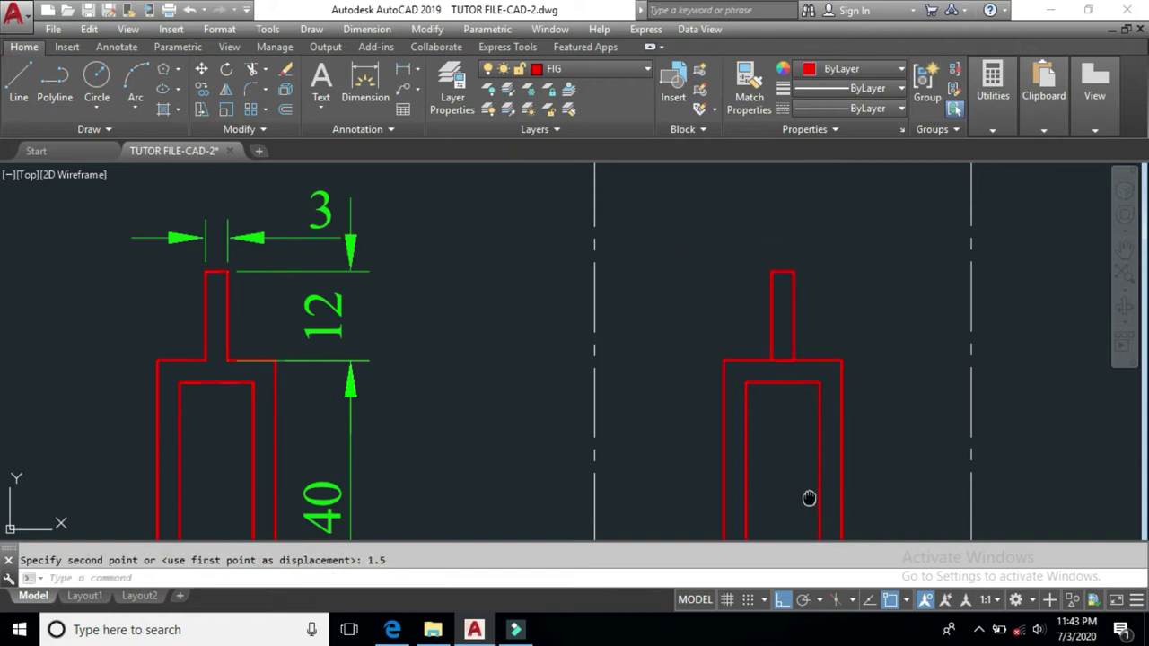
pyautogui.moveTo(808, 498); pyautogui.dragTo(745, 424, button='middle')
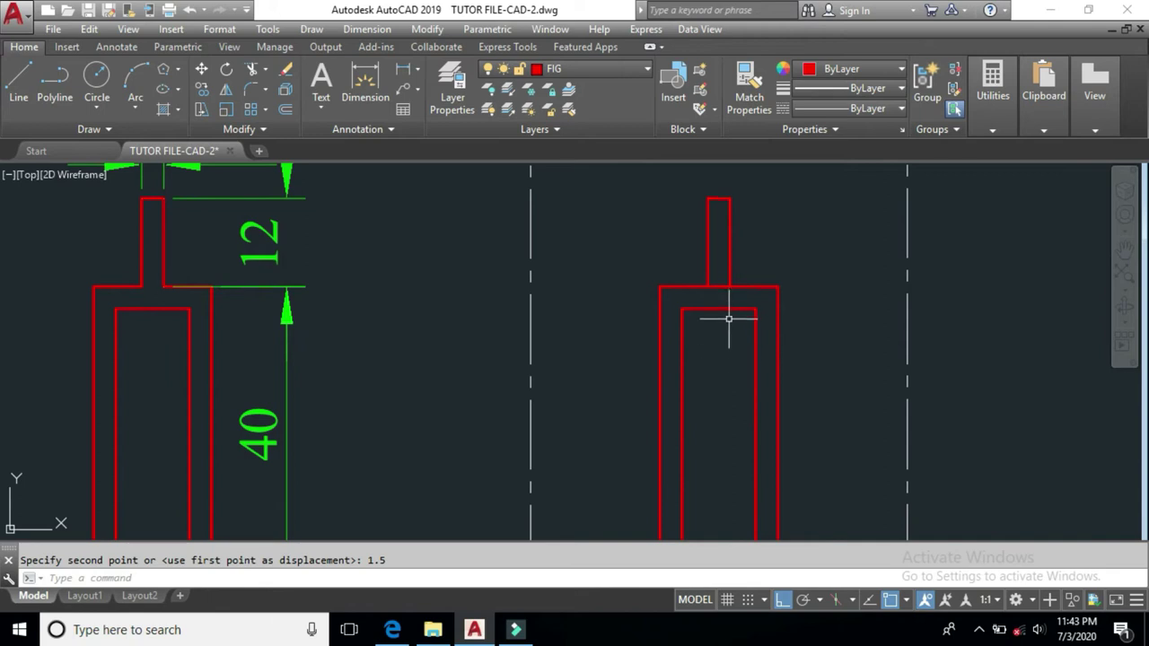
pyautogui.scroll(-2, 724, 288)
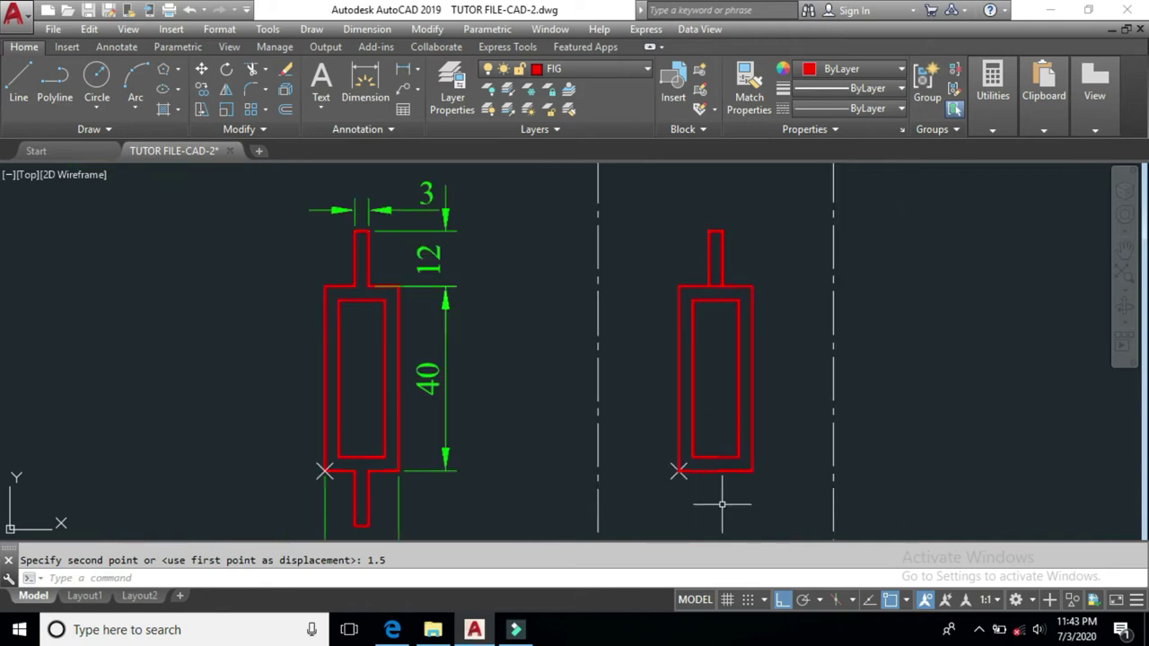
pyautogui.moveTo(711, 475); pyautogui.dragTo(705, 463, button='middle')
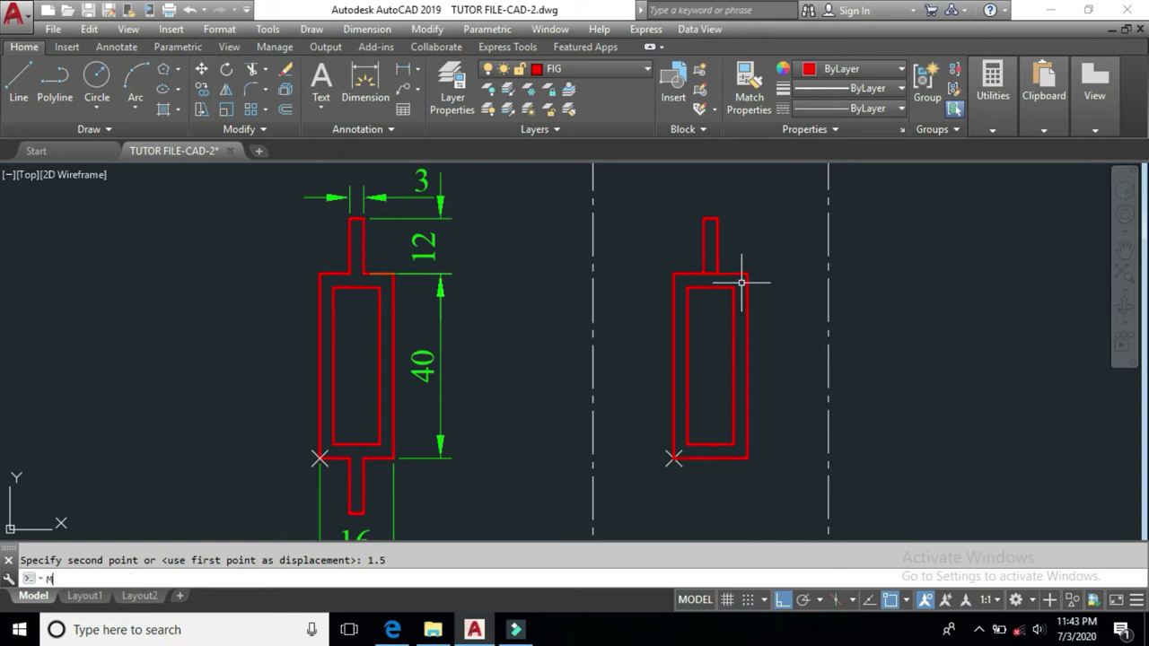
# Mirror the top stem across a horizontal line through the body's side midpoint, keeping the original
pyautogui.press('Return')
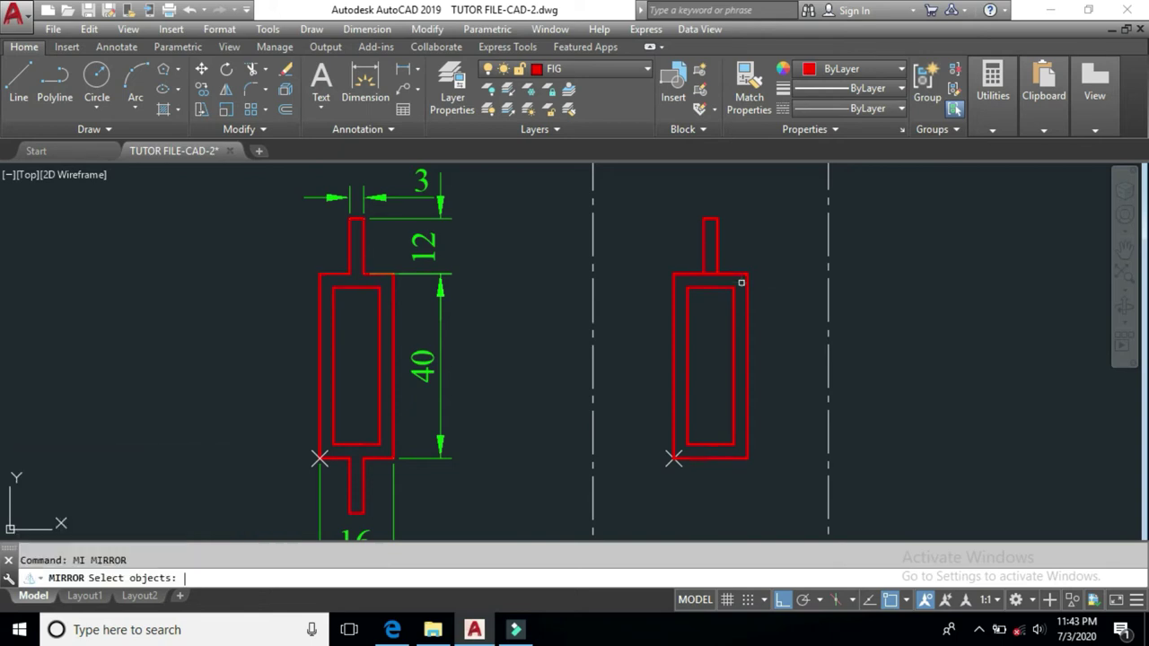
pyautogui.click(762, 196)
pyautogui.click(686, 239)
pyautogui.press('Return')
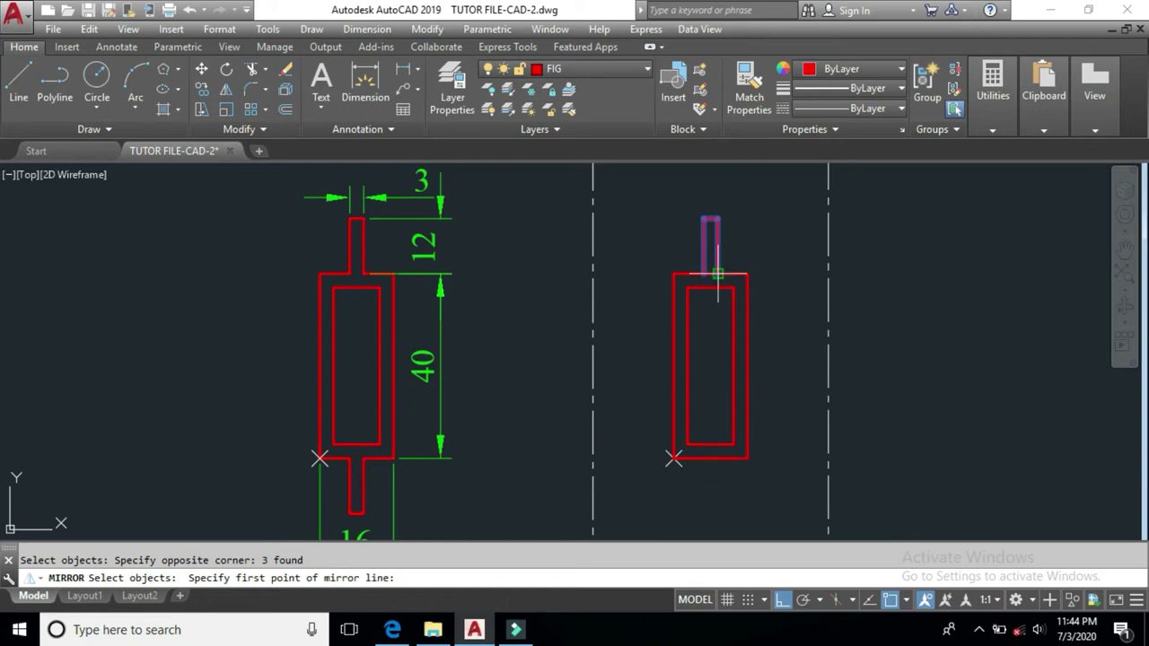
pyautogui.click(673, 366)
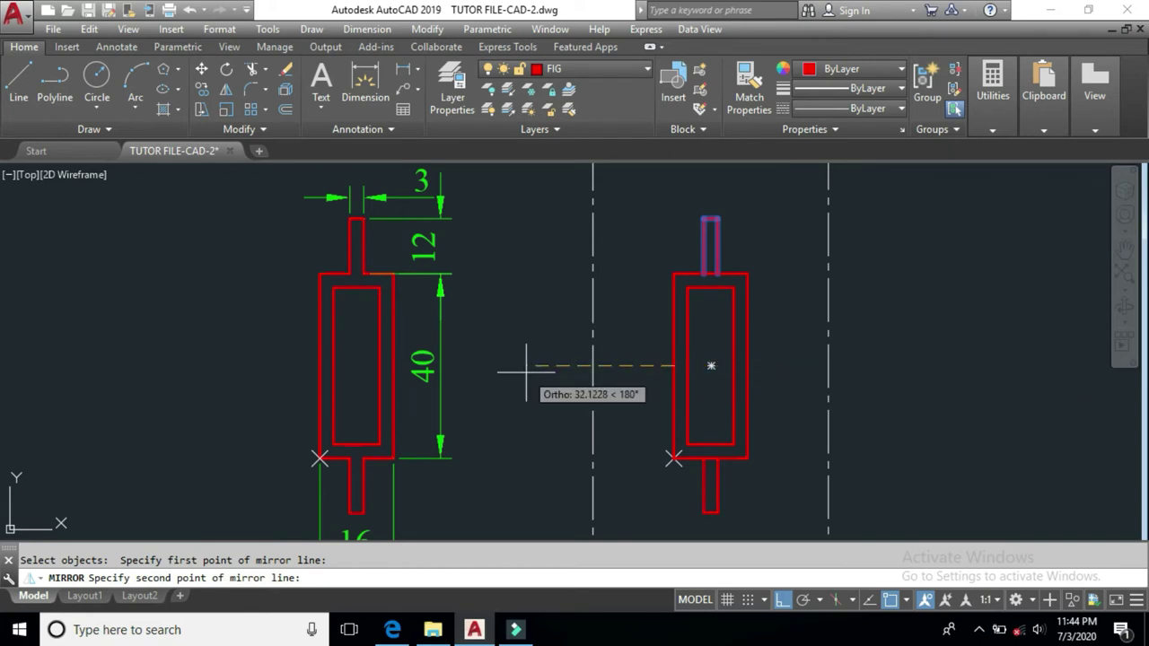
pyautogui.click(878, 367)
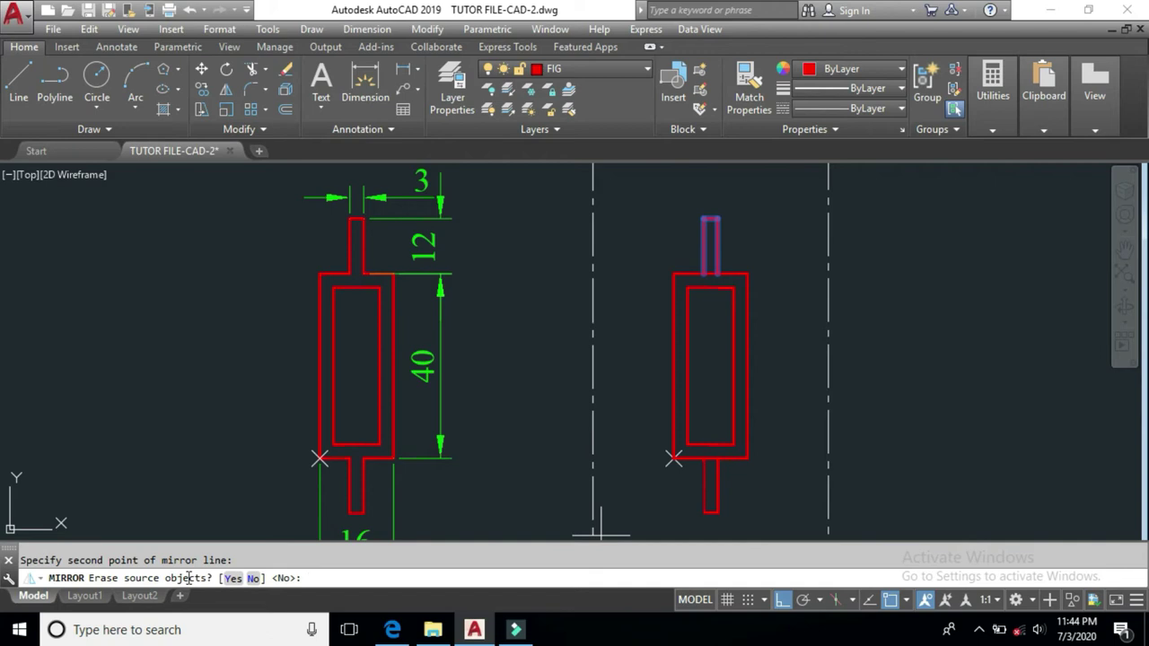
pyautogui.press('Return')
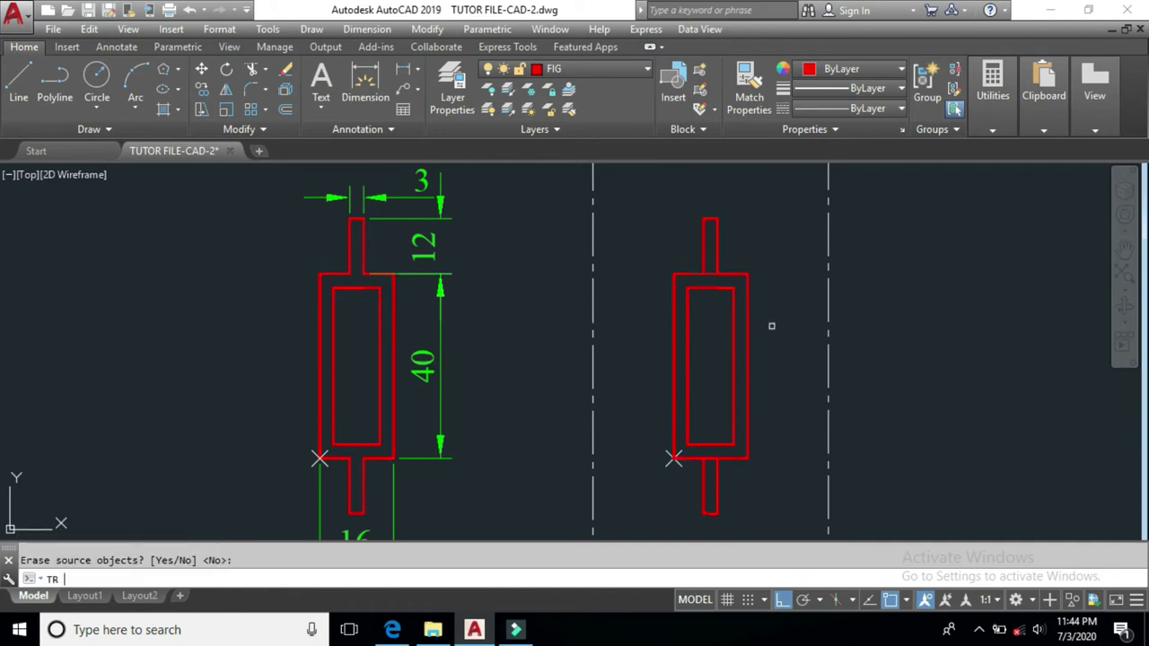
# Trim the body edge segments inside the lower and upper stubs
pyautogui.press('Return')
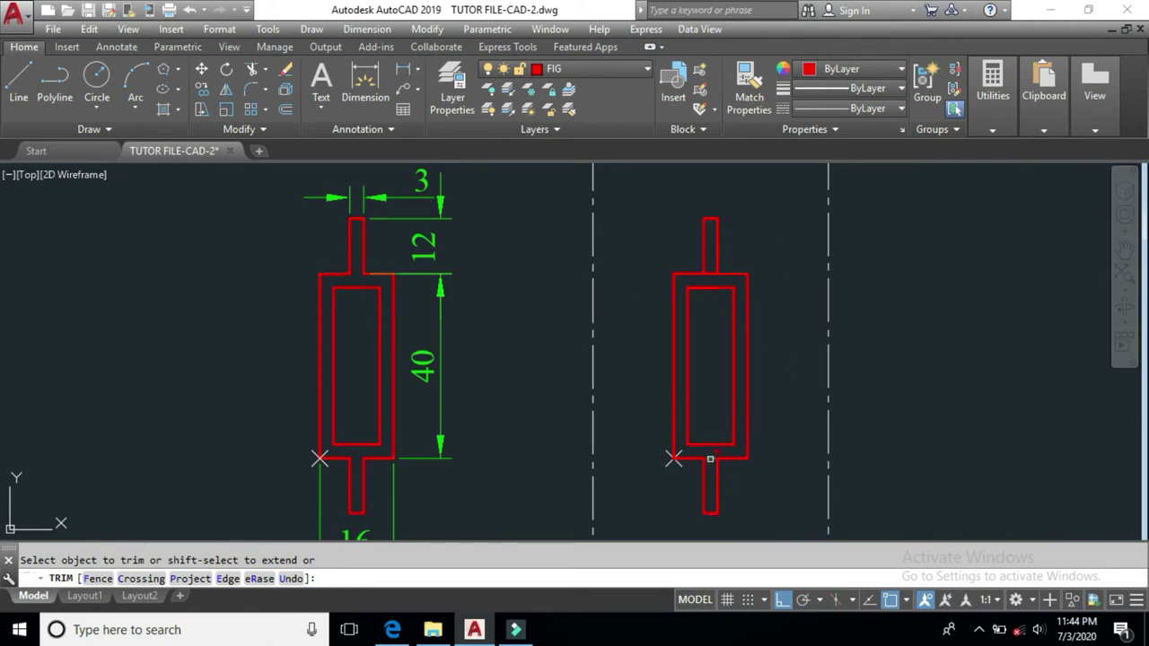
pyautogui.click(710, 458)
pyautogui.click(708, 272)
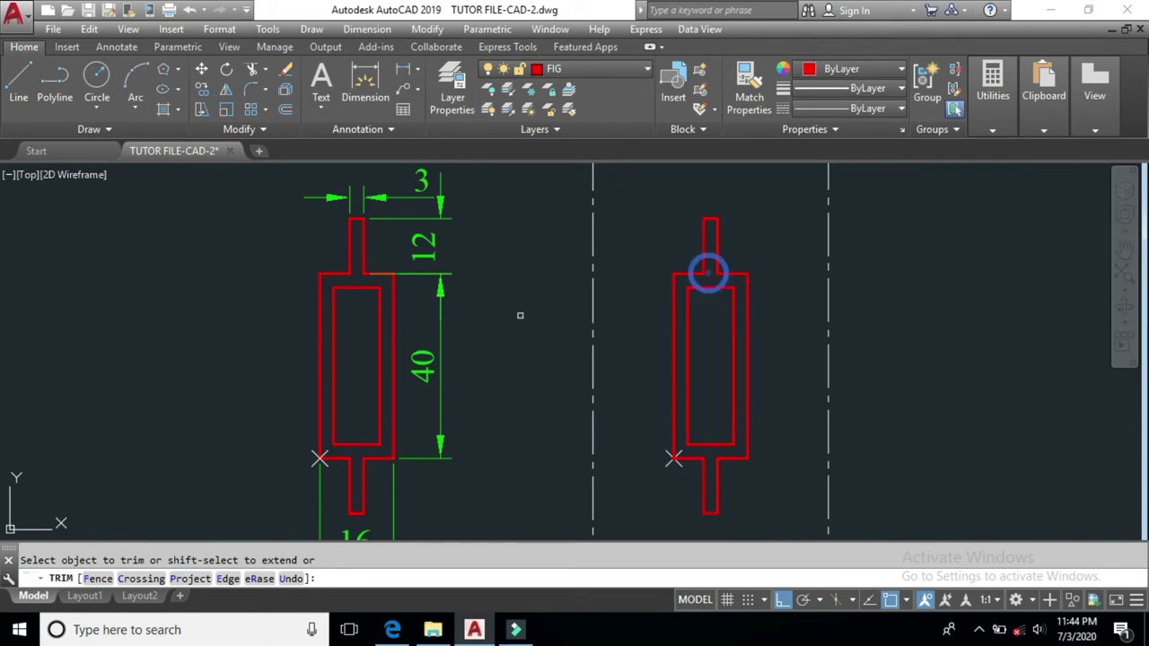
pyautogui.scroll(-3, 374, 330)
pyautogui.scroll(2, 430, 319)
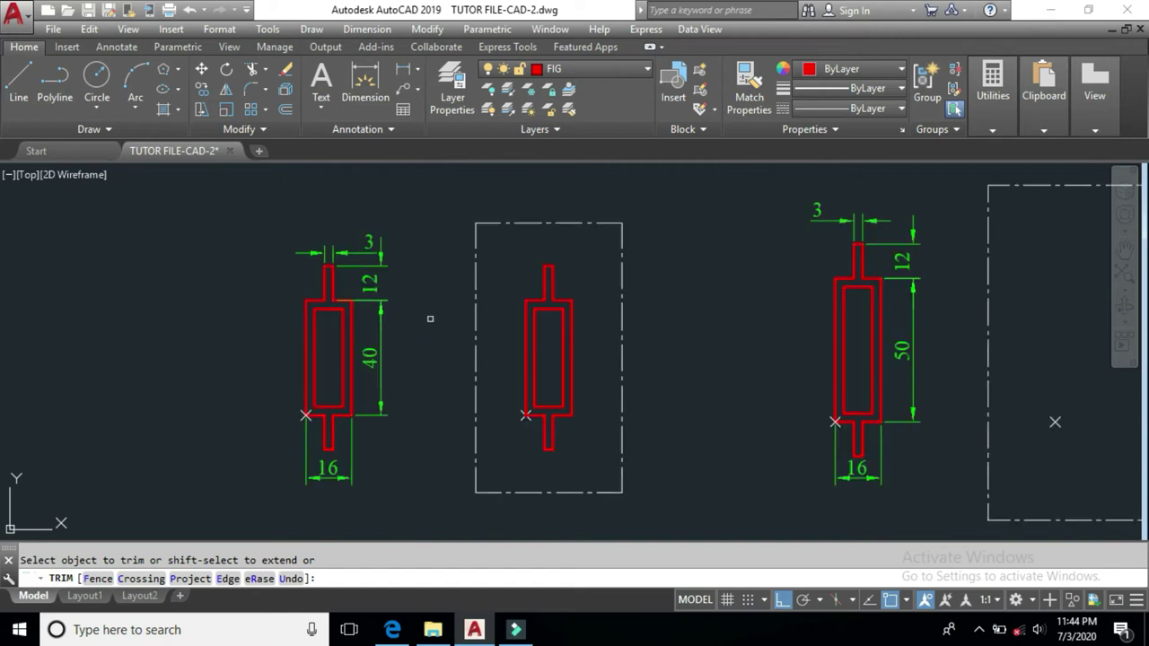
pyautogui.press('Return')
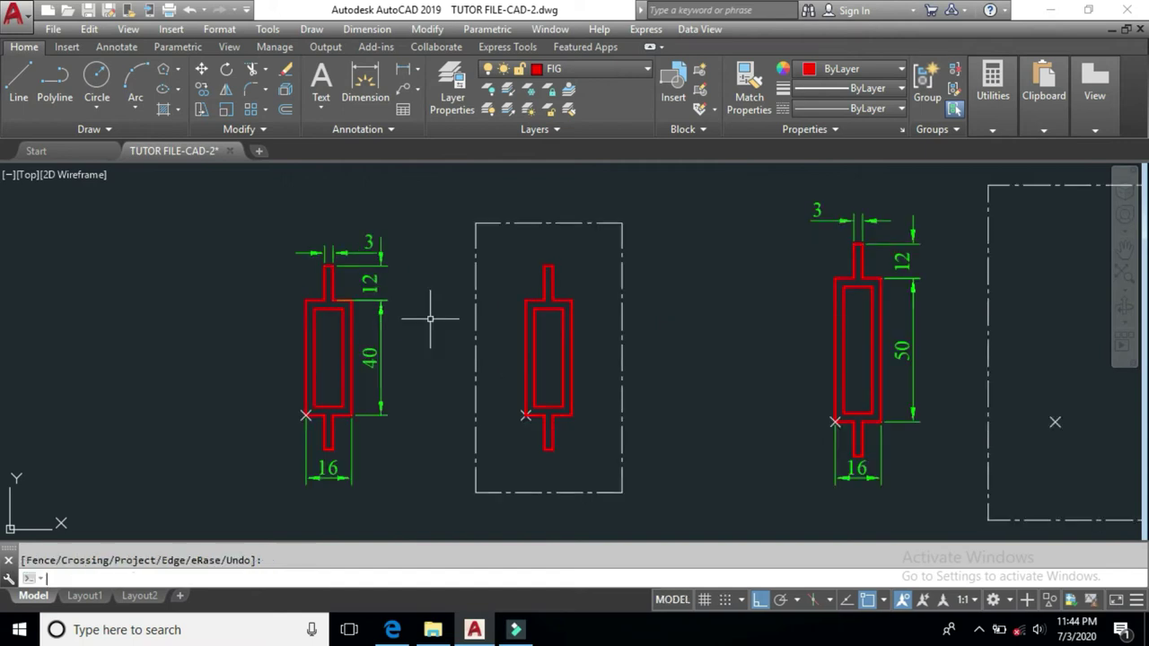
pyautogui.moveTo(569, 451); pyautogui.dragTo(480, 450, button='middle')
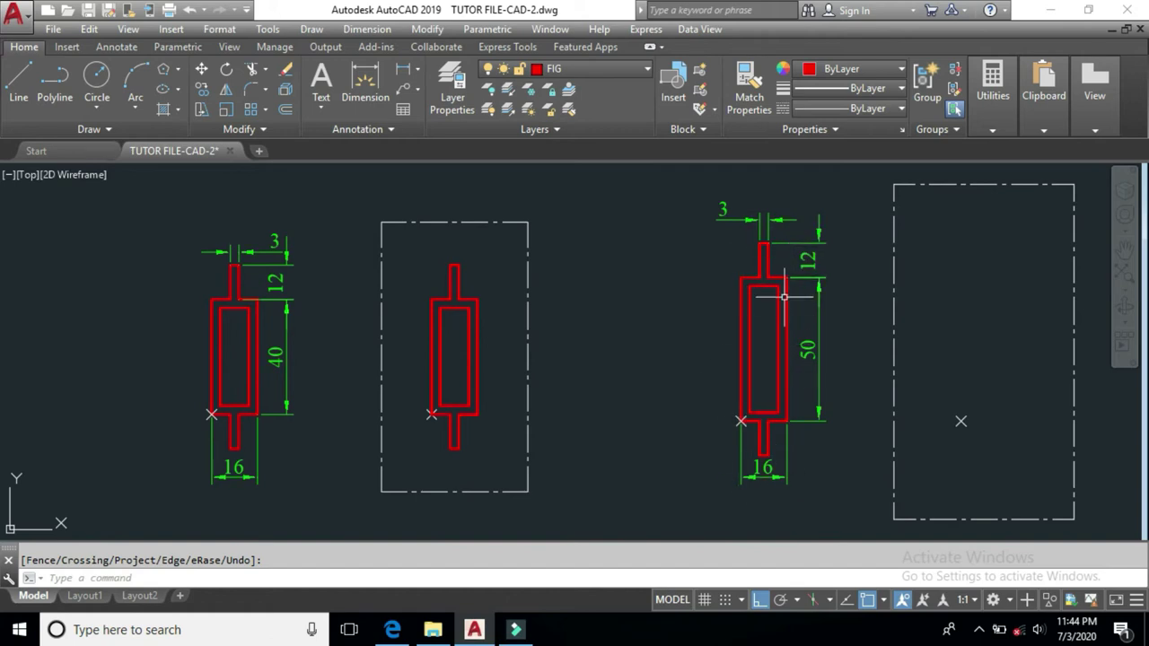
# Select the framed part's upper section, lower section and middle vertical lines
pyautogui.click(425, 249)
pyautogui.click(496, 359)
pyautogui.click(415, 371)
pyautogui.click(494, 465)
pyautogui.click(501, 342)
pyautogui.click(410, 381)
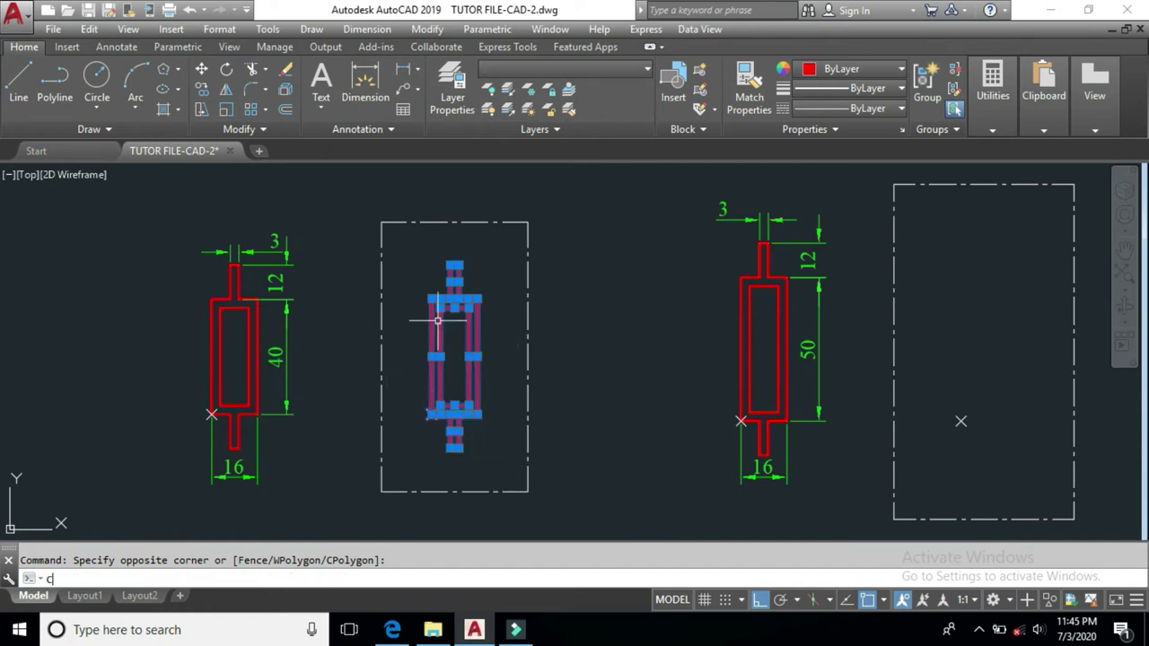
# Copy the part from its lower-left corner to the marked point in the right frame
pyautogui.write('o')
pyautogui.press('Return')
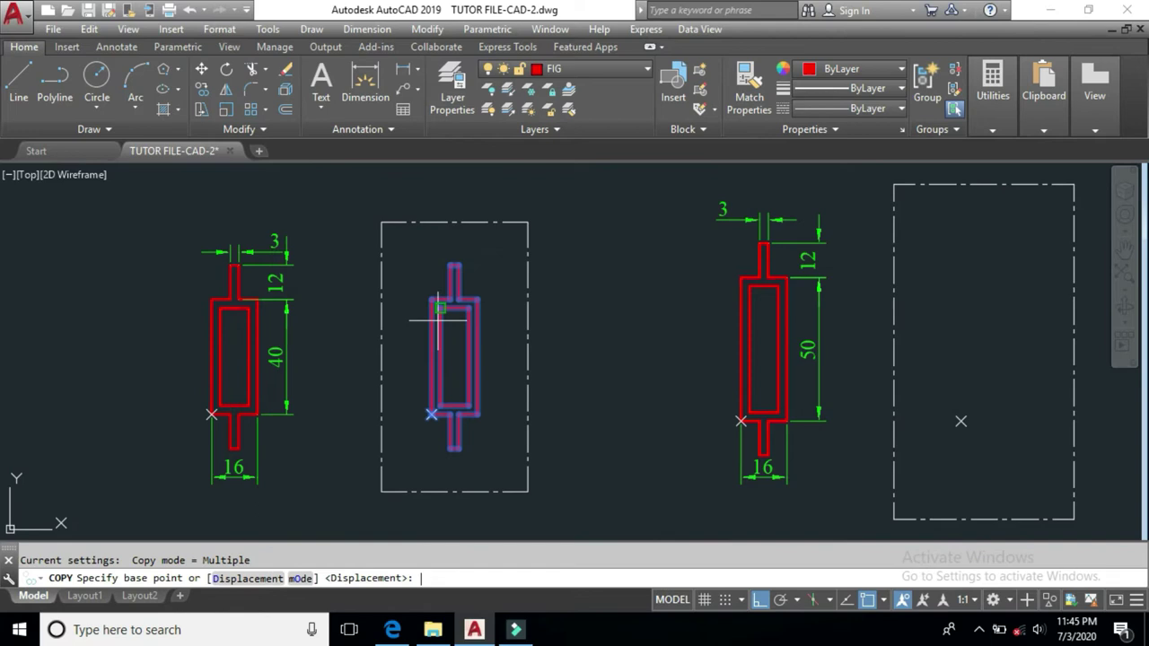
pyautogui.click(431, 413)
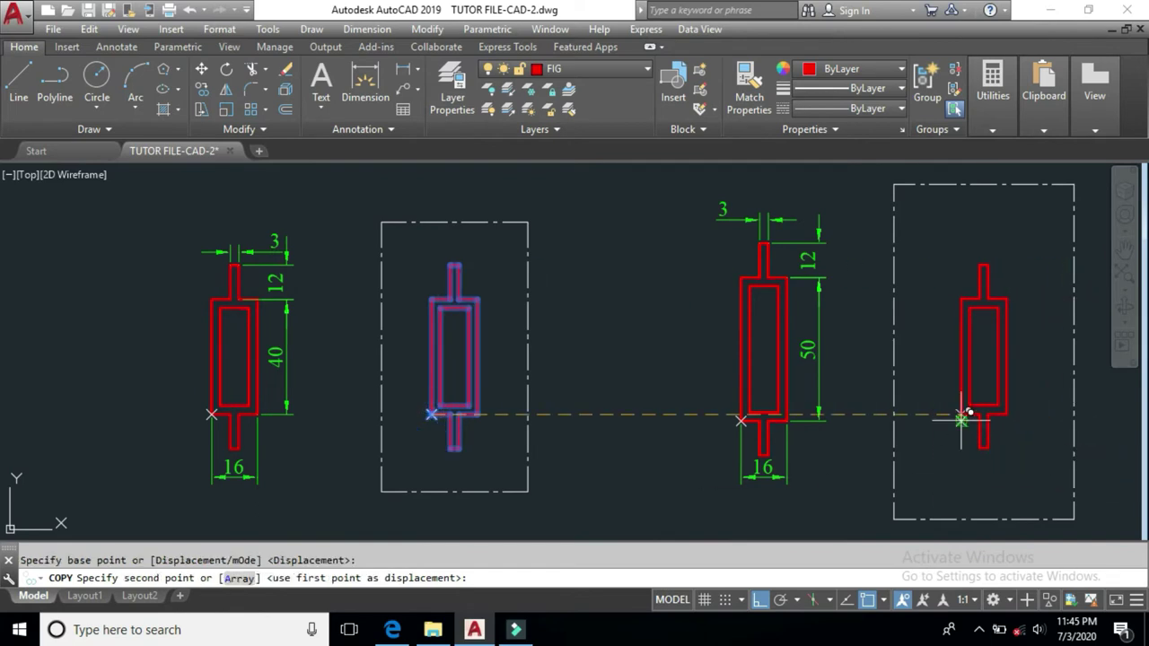
pyautogui.click(961, 418)
pyautogui.press('Return')
pyautogui.moveTo(997, 409); pyautogui.dragTo(623, 428, button='middle')
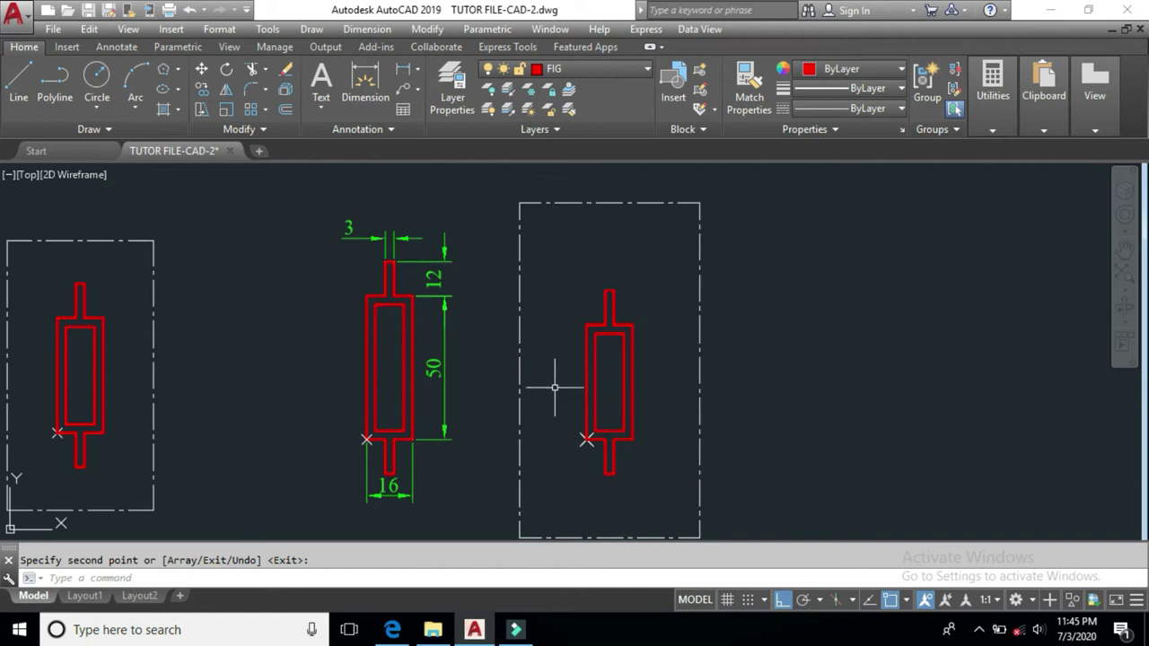
pyautogui.moveTo(586, 412); pyautogui.dragTo(579, 430, button='middle')
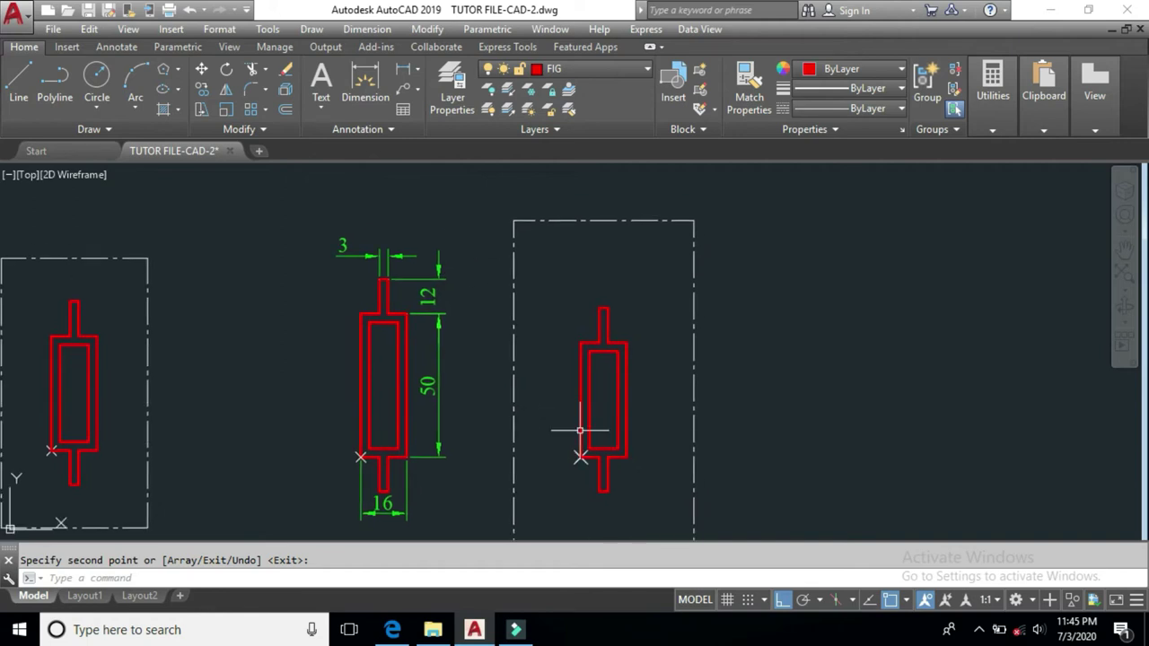
pyautogui.press('Return')
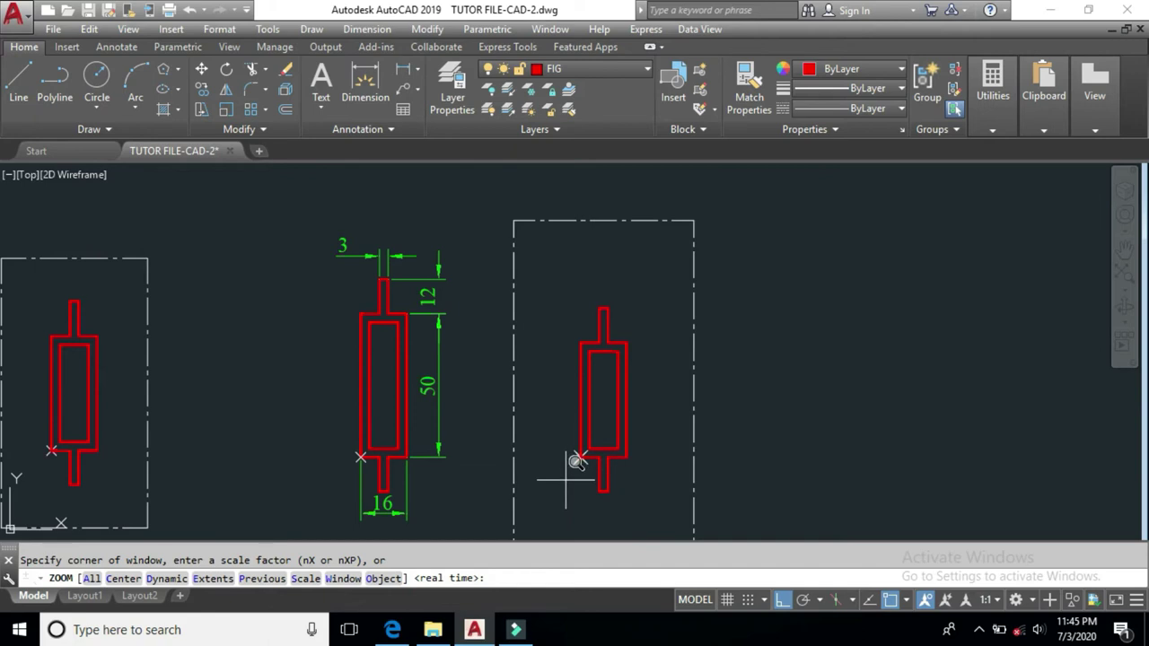
# Zoom and pan the view in on the copied part in the right frame
pyautogui.press('Return')
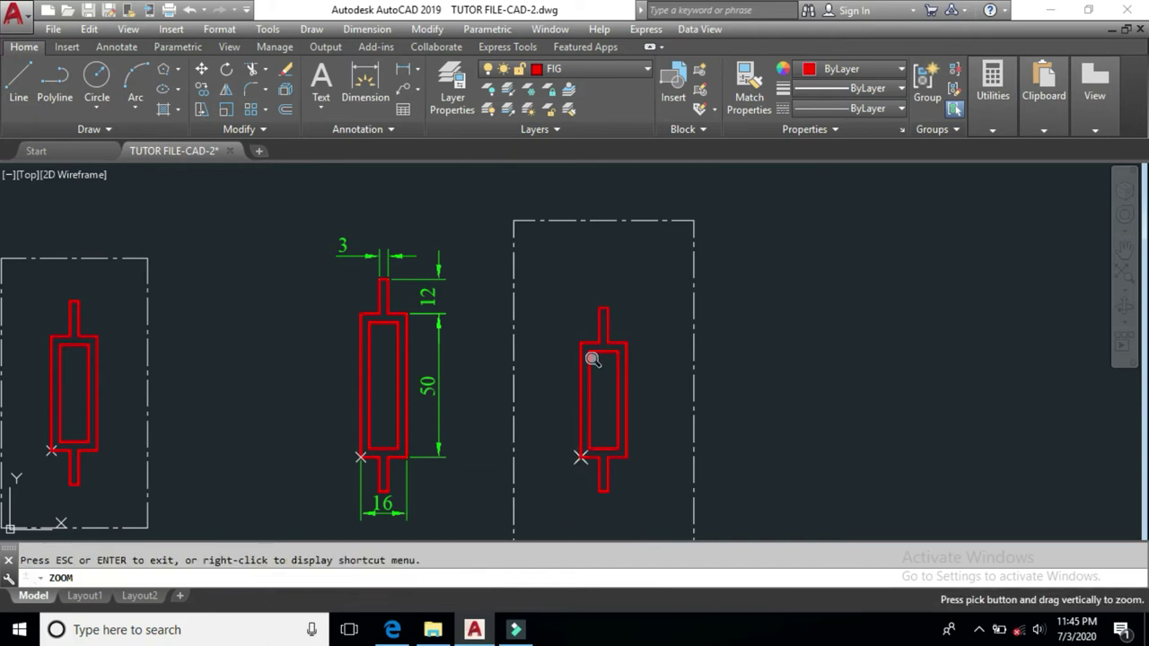
pyautogui.press('Escape')
pyautogui.click(815, 382)
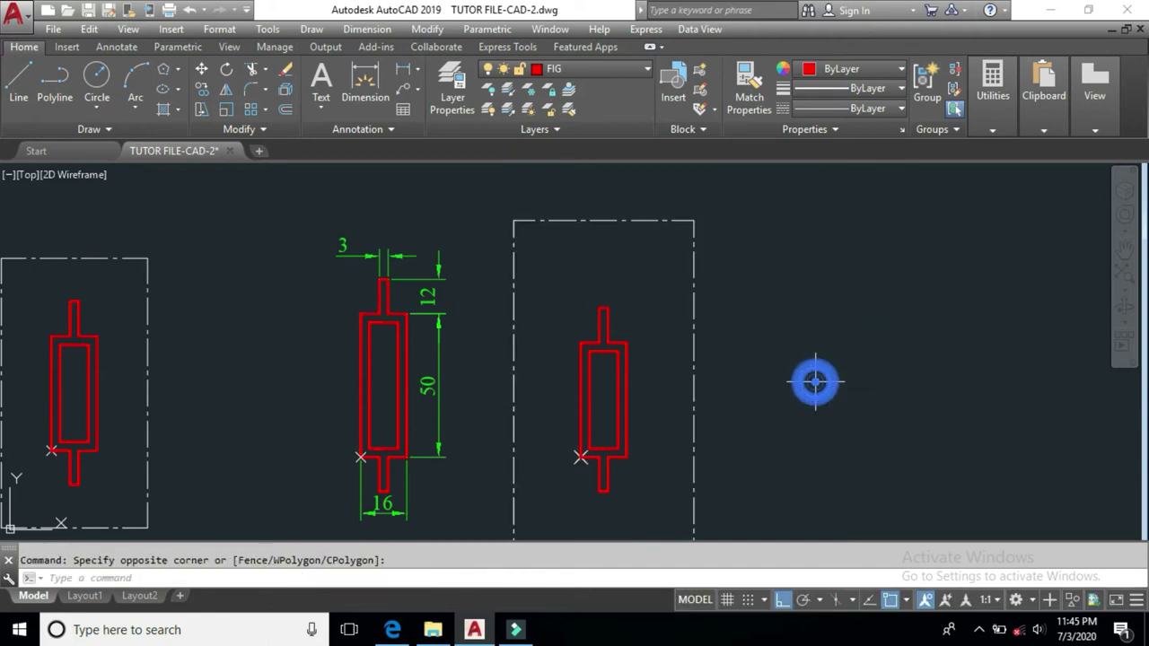
pyautogui.write('z')
pyautogui.press('Return')
pyautogui.press('Return')
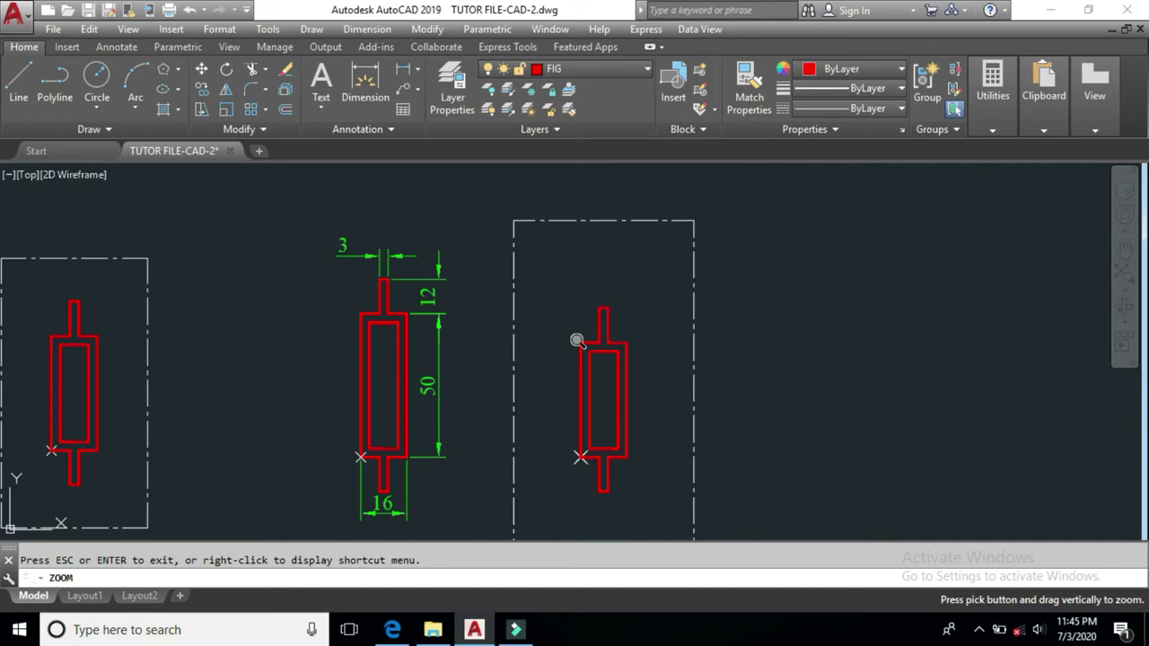
pyautogui.press('Escape')
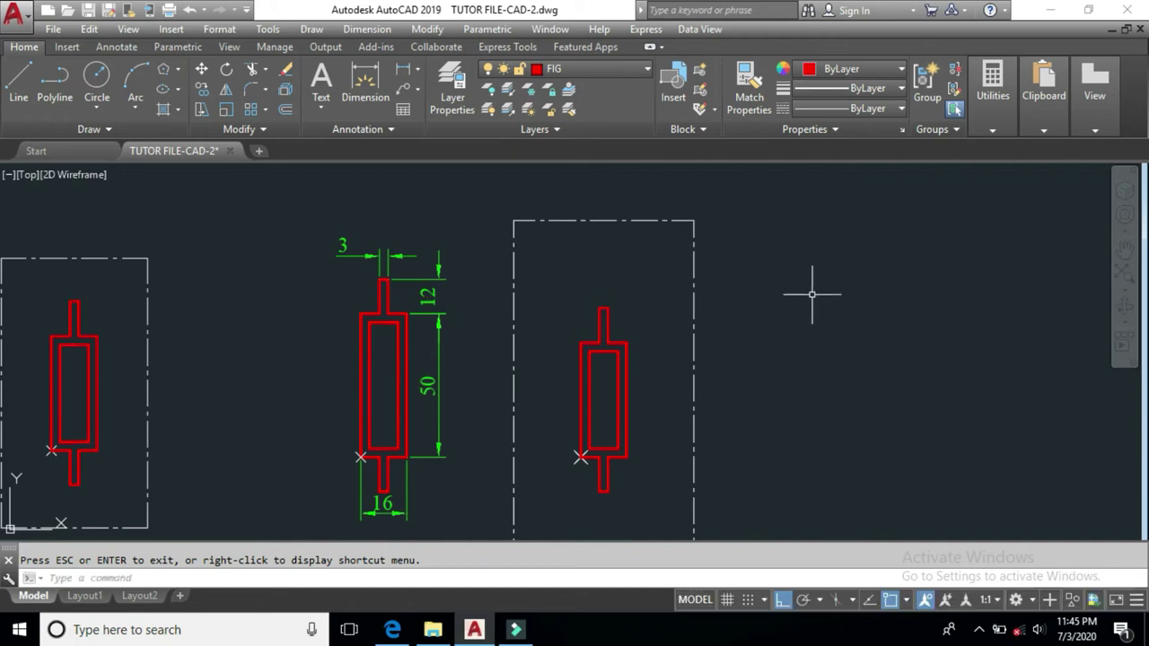
pyautogui.press('Return')
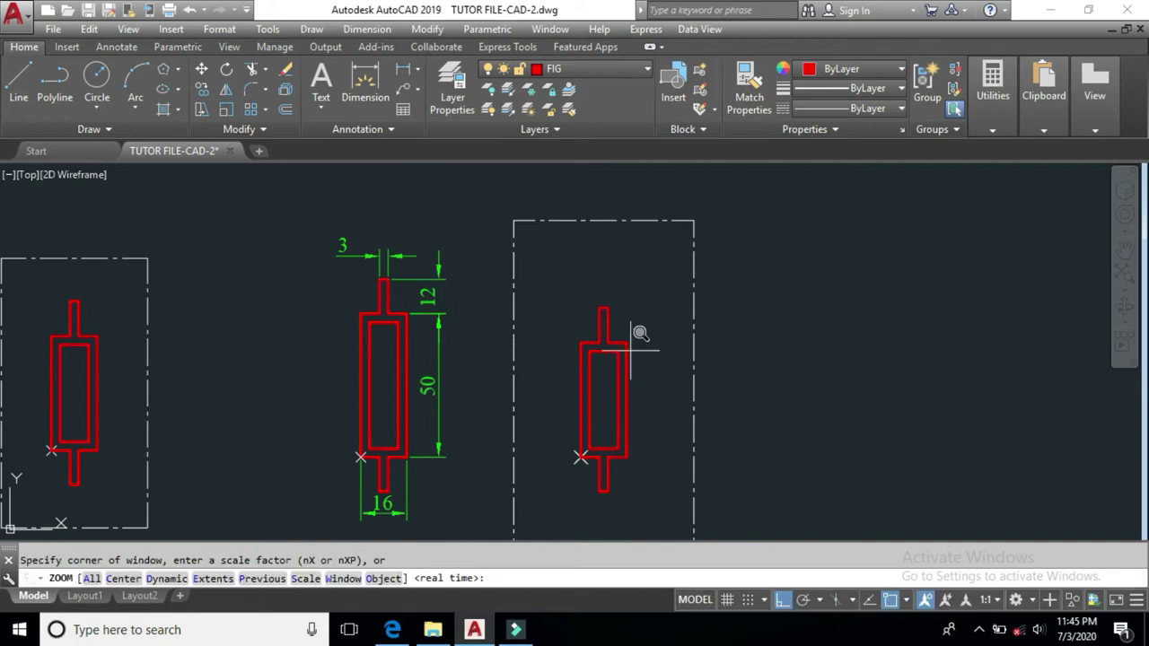
pyautogui.press('Return')
pyautogui.press('Escape')
pyautogui.write('z')
pyautogui.press('Return')
pyautogui.press('Return')
pyautogui.moveTo(520, 496); pyautogui.dragTo(547, 436)
pyautogui.moveTo(539, 480); pyautogui.dragTo(539, 466, button='middle')
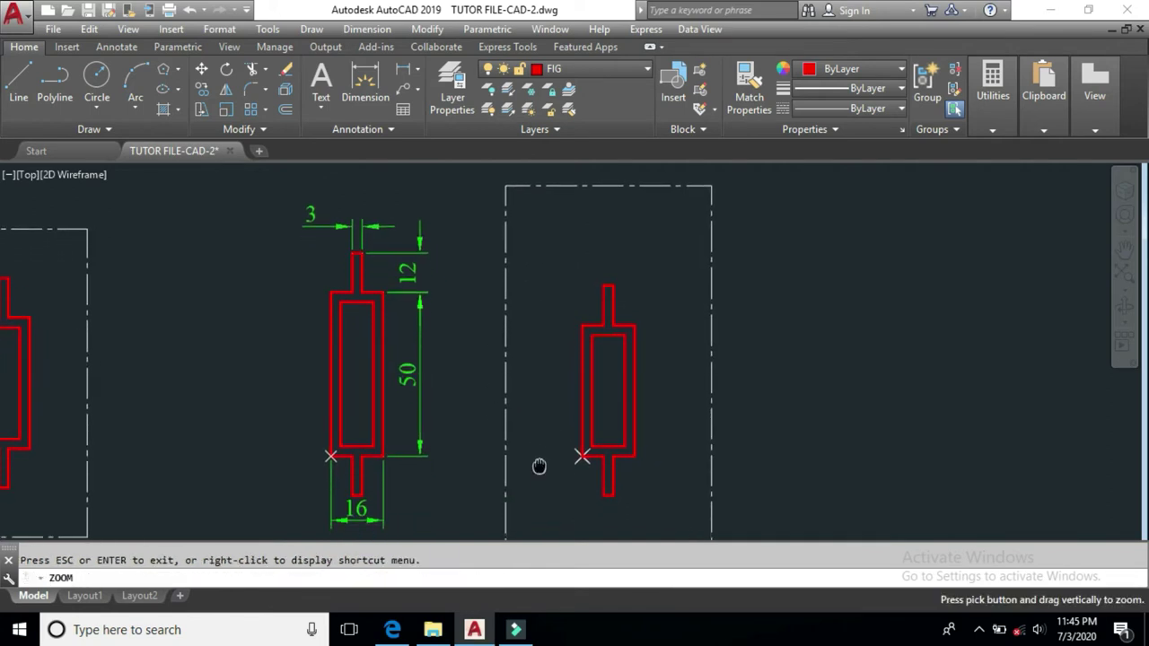
pyautogui.rightClick(775, 307)
pyautogui.click(813, 321)
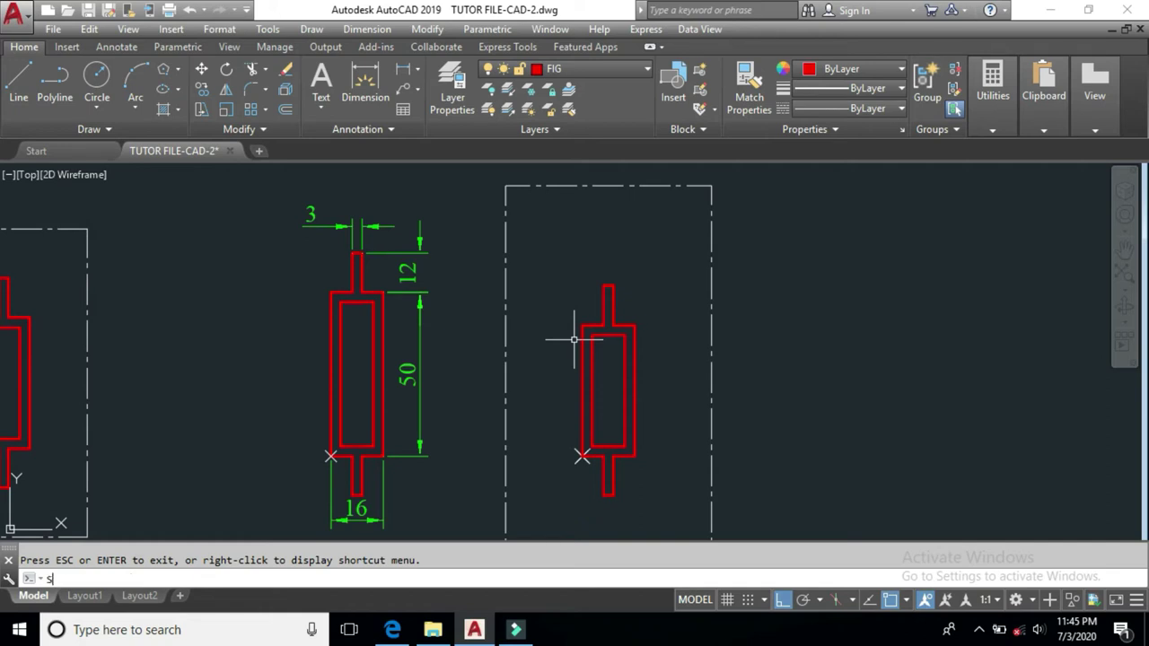
# Explode the part's red outline into separate line segments with X
pyautogui.press('Return')
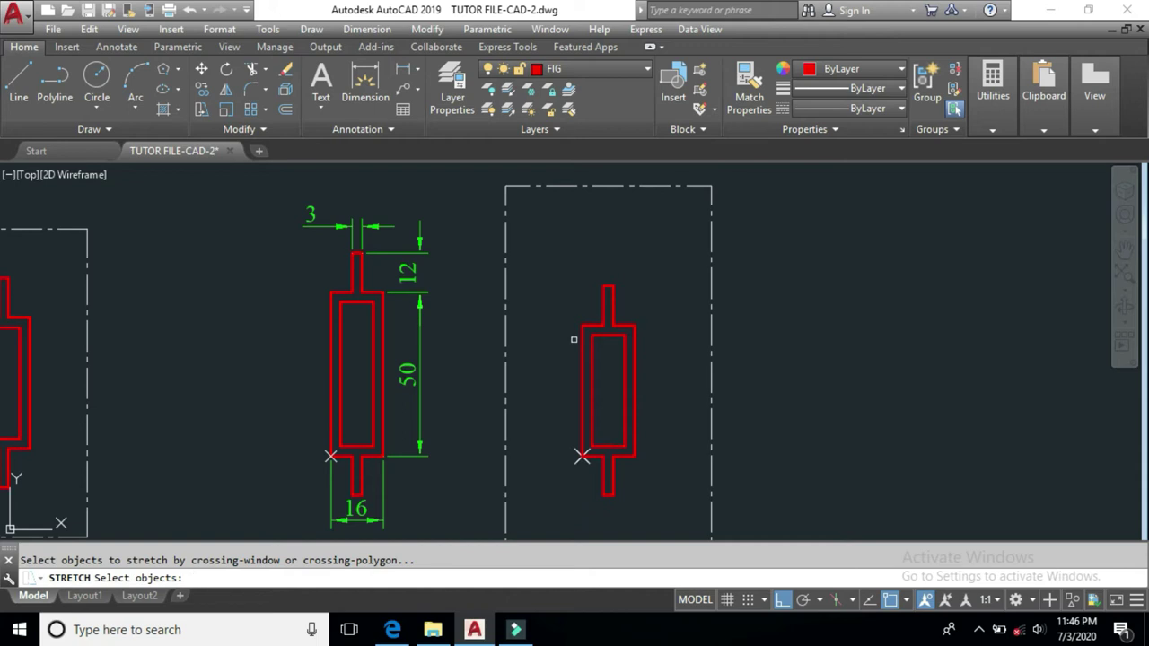
pyautogui.press('Escape')
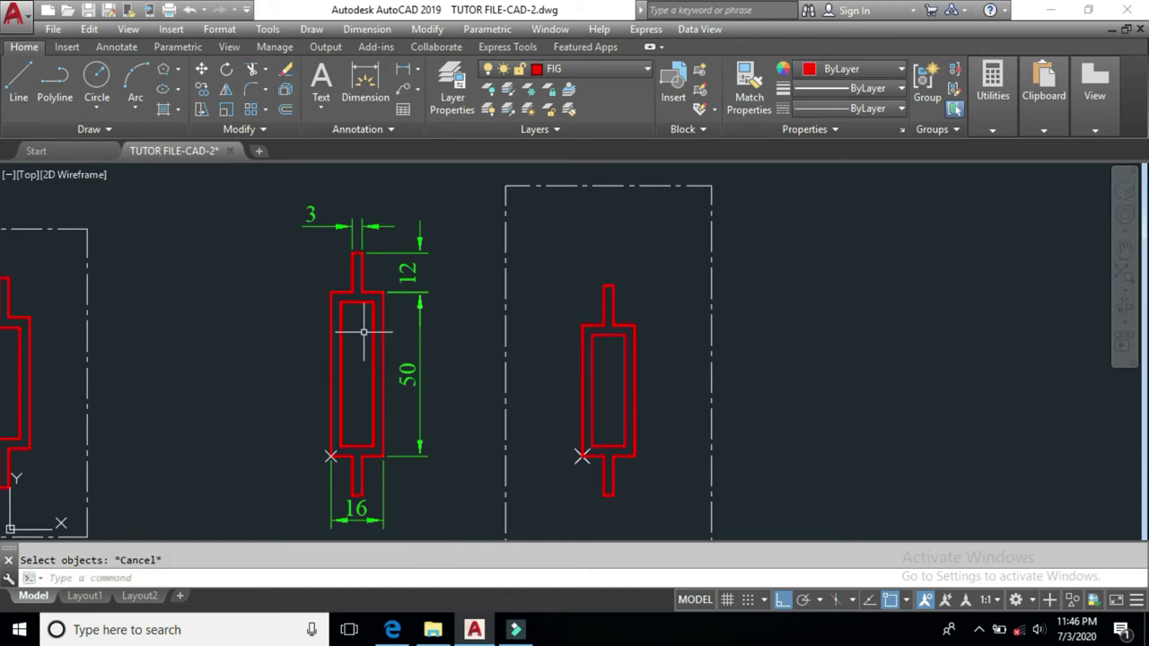
pyautogui.click(411, 331)
pyautogui.click(275, 355)
pyautogui.write('x')
pyautogui.press('Return')
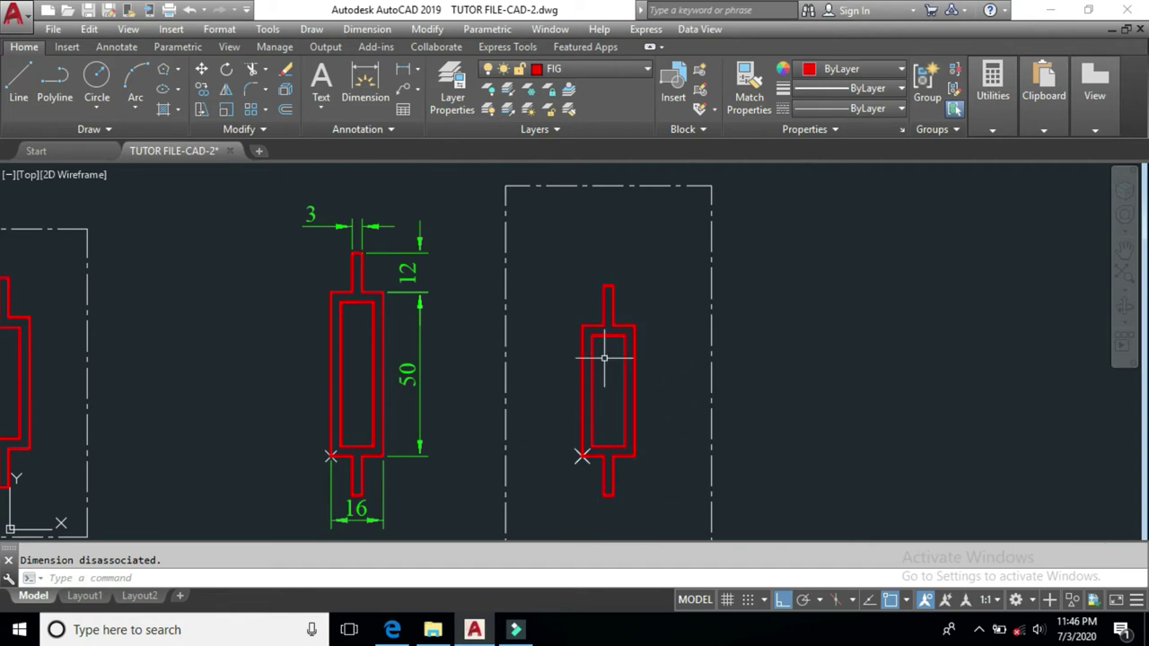
# Draw a trial circle centred on the right part's top stem
pyautogui.write('c')
pyautogui.press('Return')
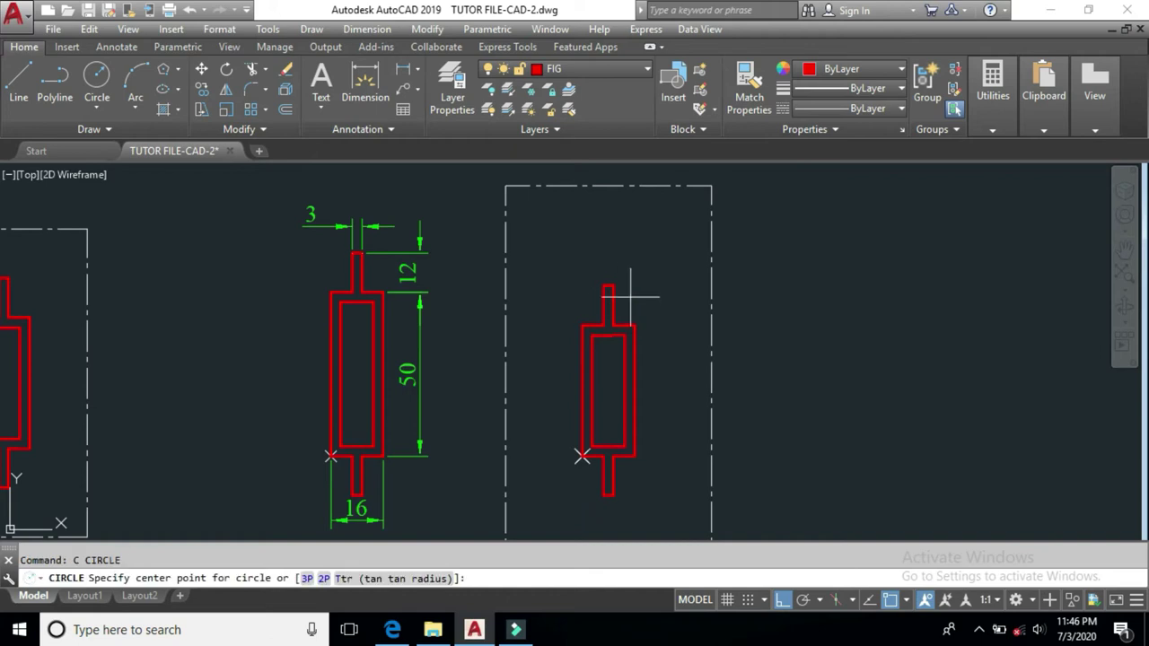
pyautogui.click(623, 303)
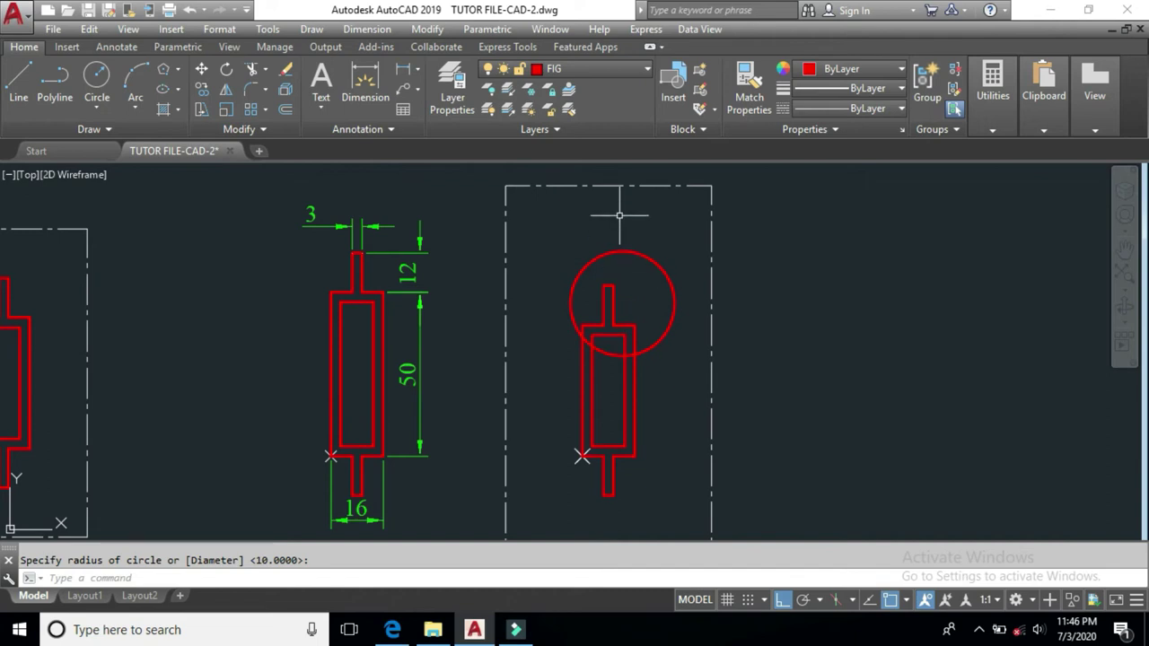
# Select the trial circle and delete it
pyautogui.click(665, 389)
pyautogui.click(550, 388)
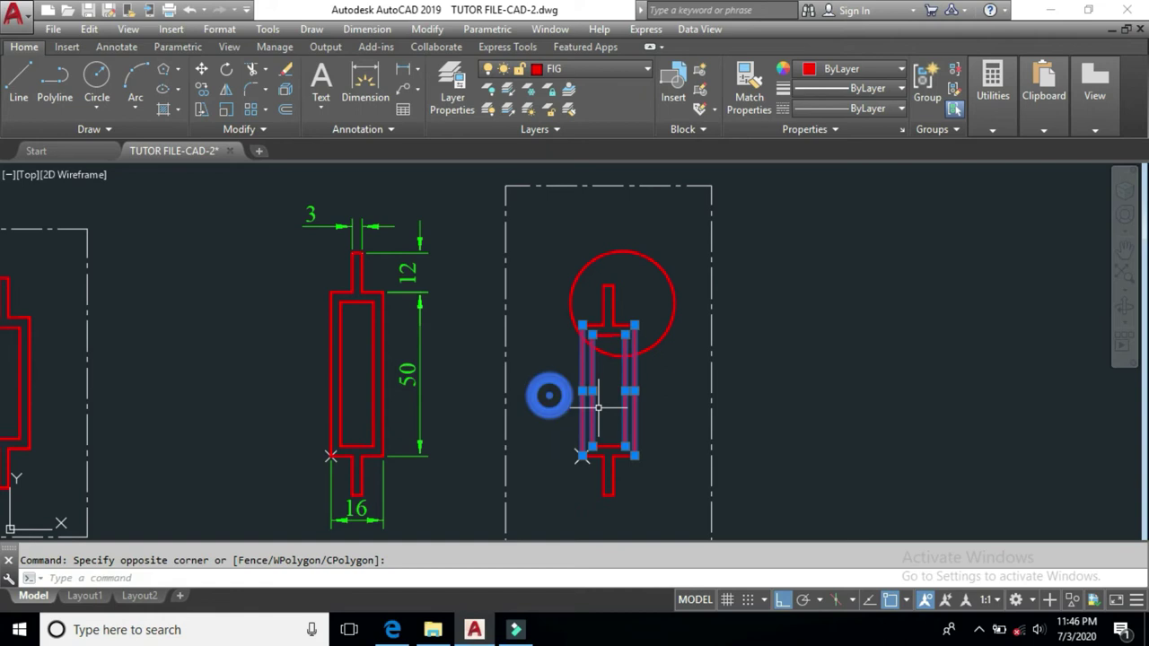
pyautogui.press('Escape')
pyautogui.click(672, 359)
pyautogui.click(654, 302)
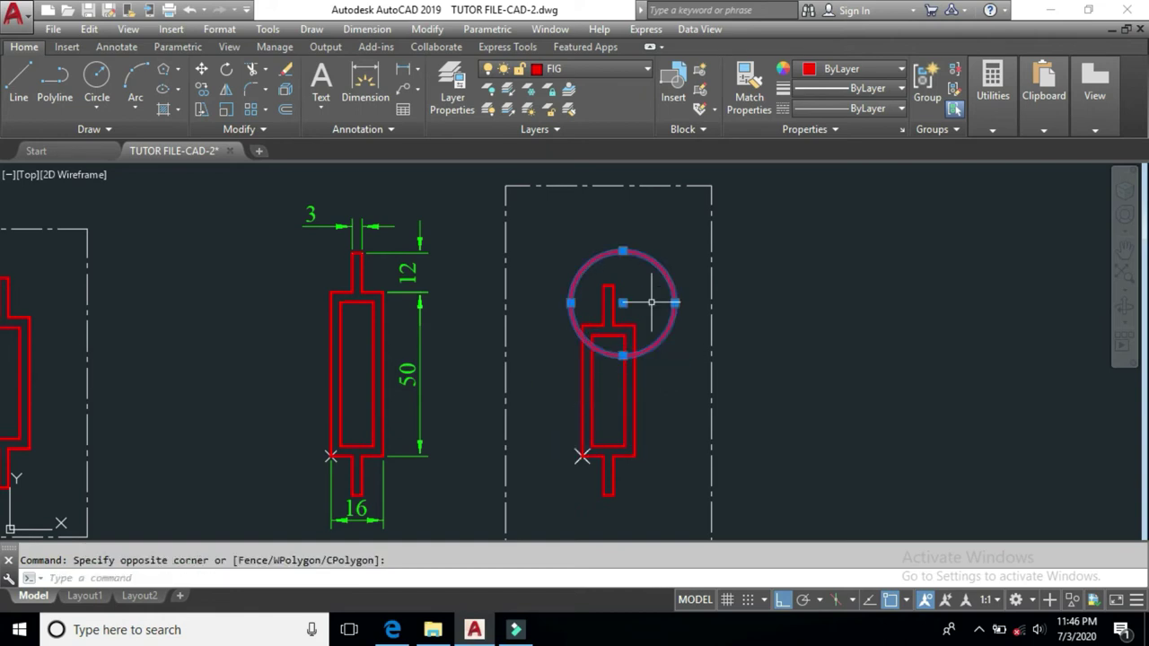
pyautogui.press('Delete')
pyautogui.write('s')
pyautogui.press('Return')
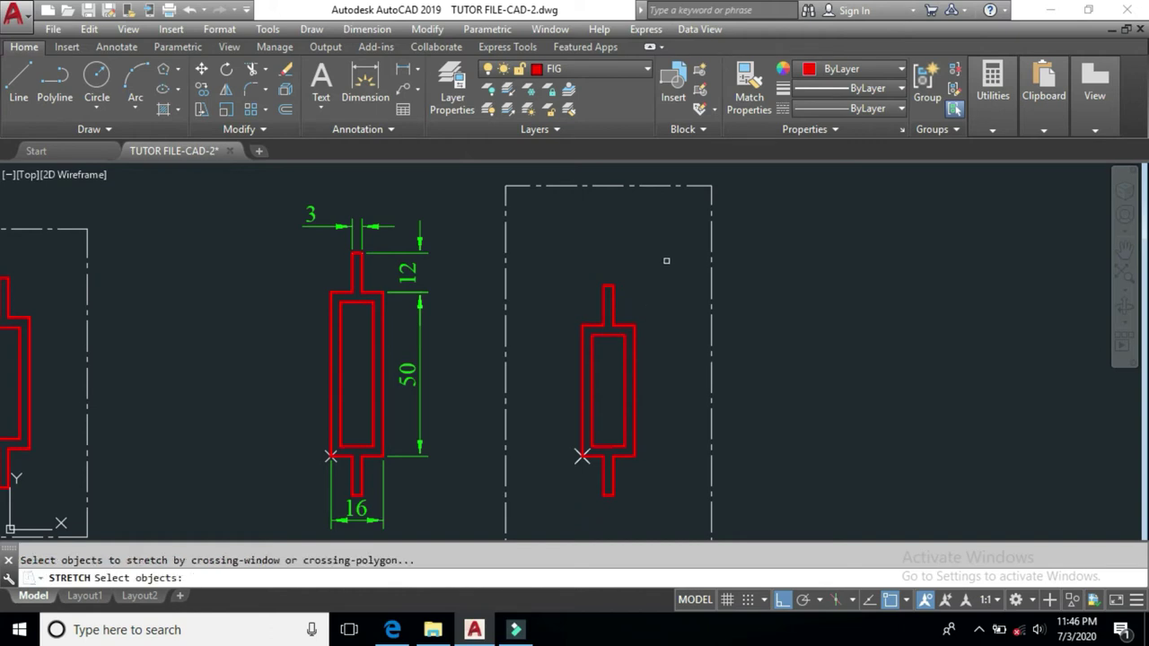
# Stretch the right part's top 10 units upward using a crossing window
pyautogui.click(653, 251)
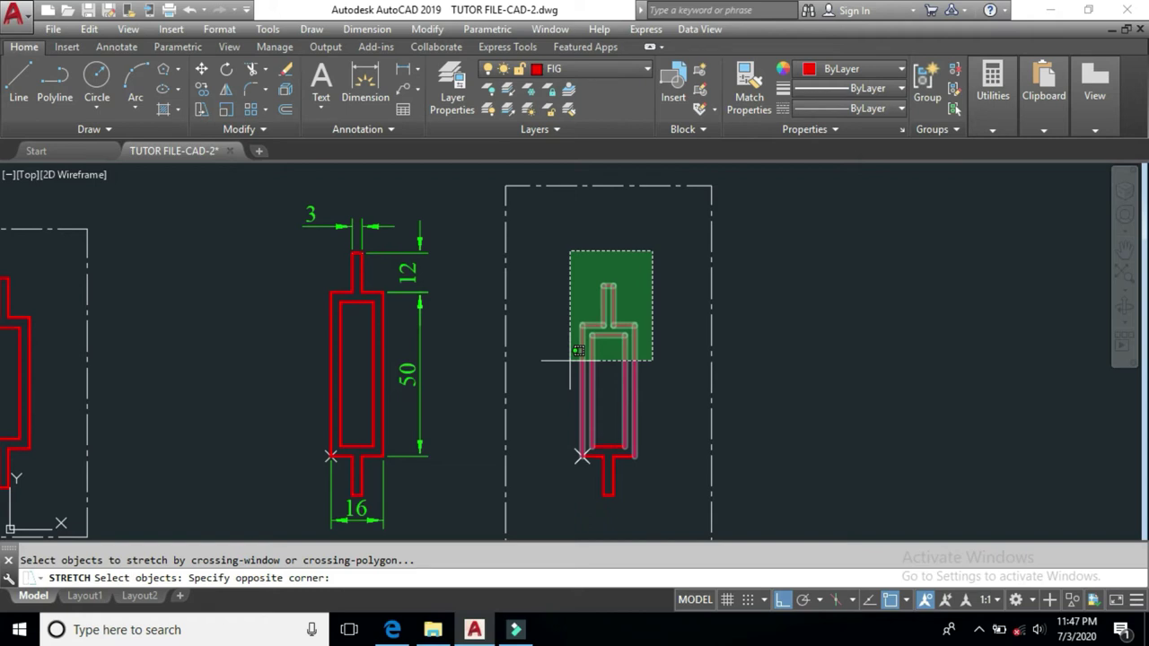
pyautogui.press('Return')
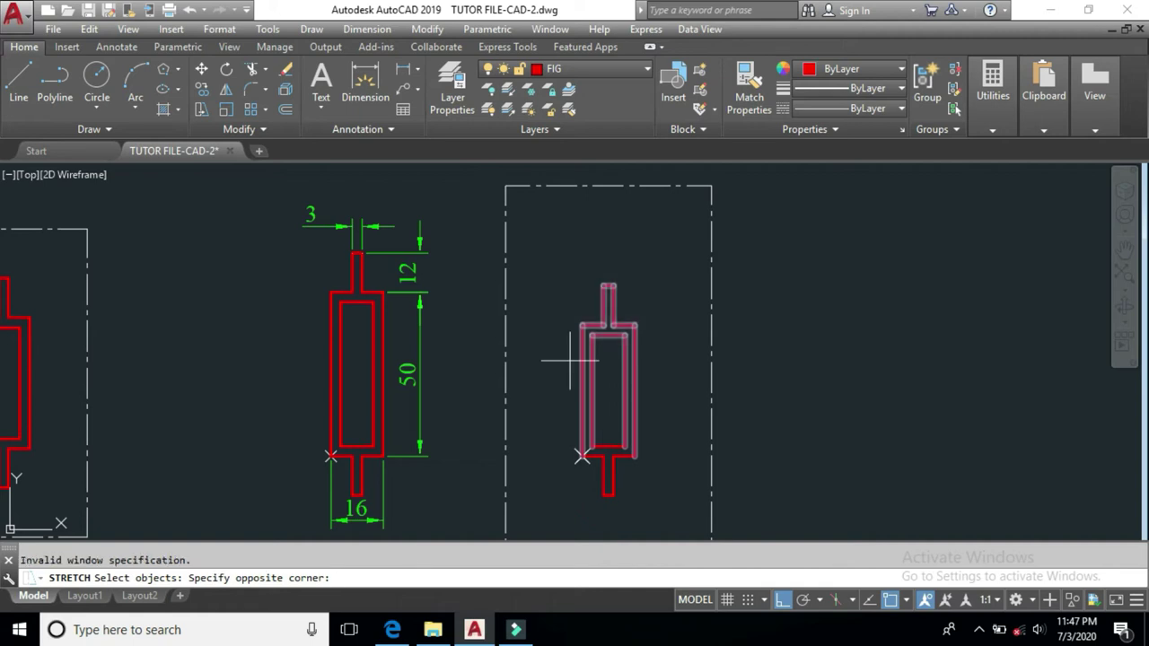
pyautogui.click(556, 364)
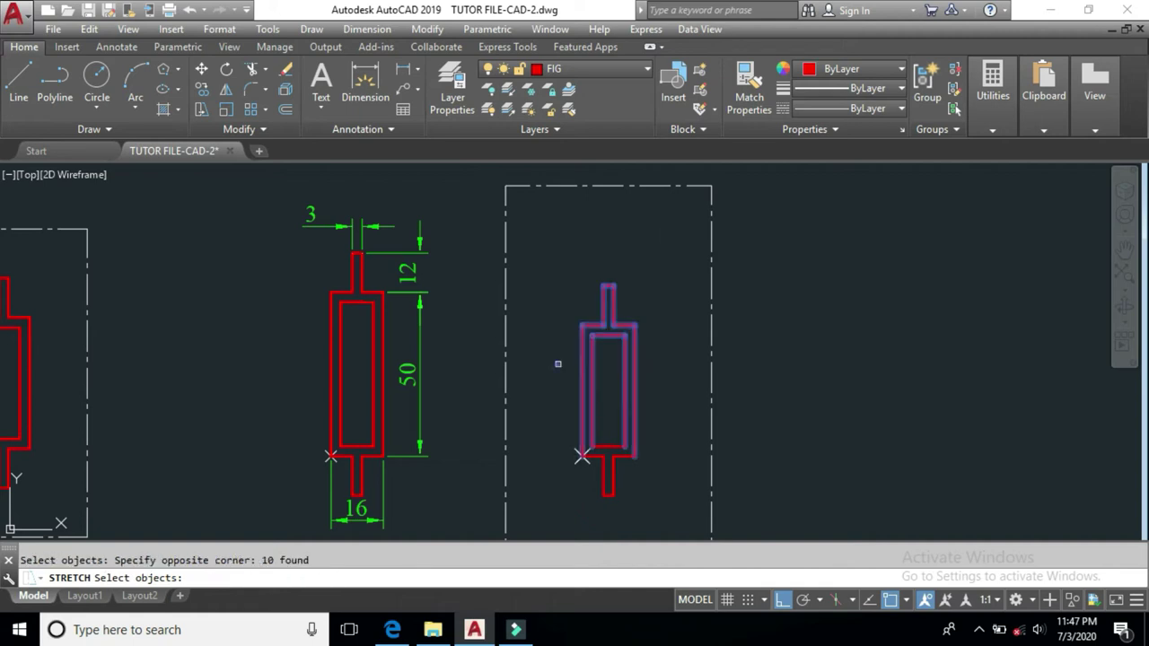
pyautogui.press('Return')
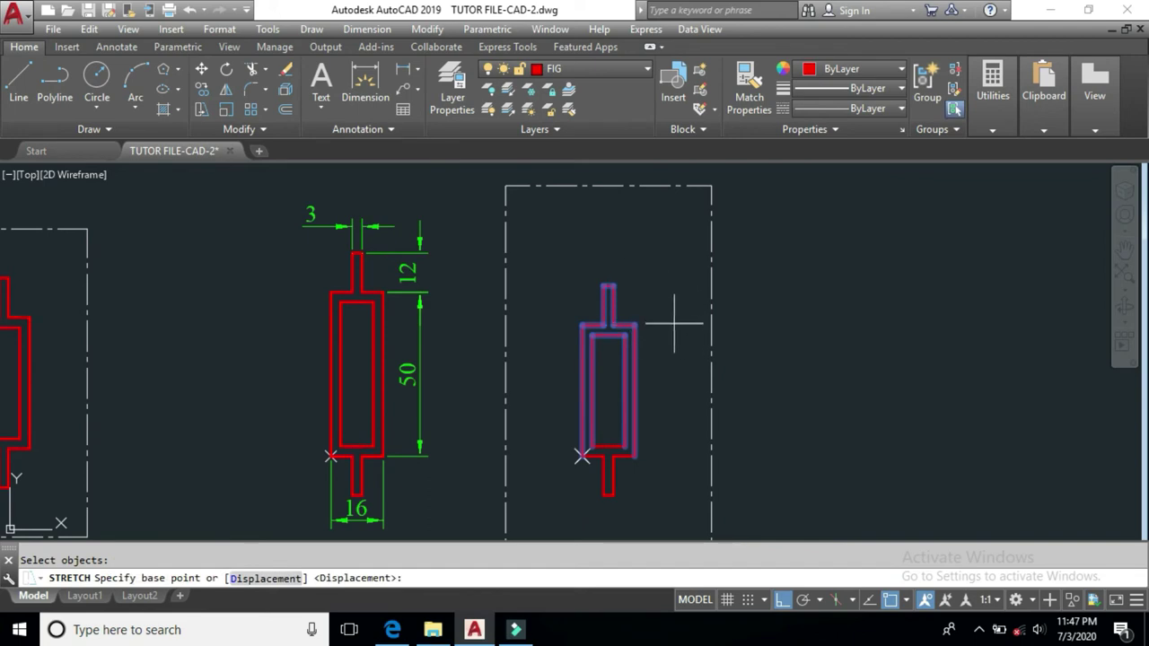
pyautogui.click(674, 324)
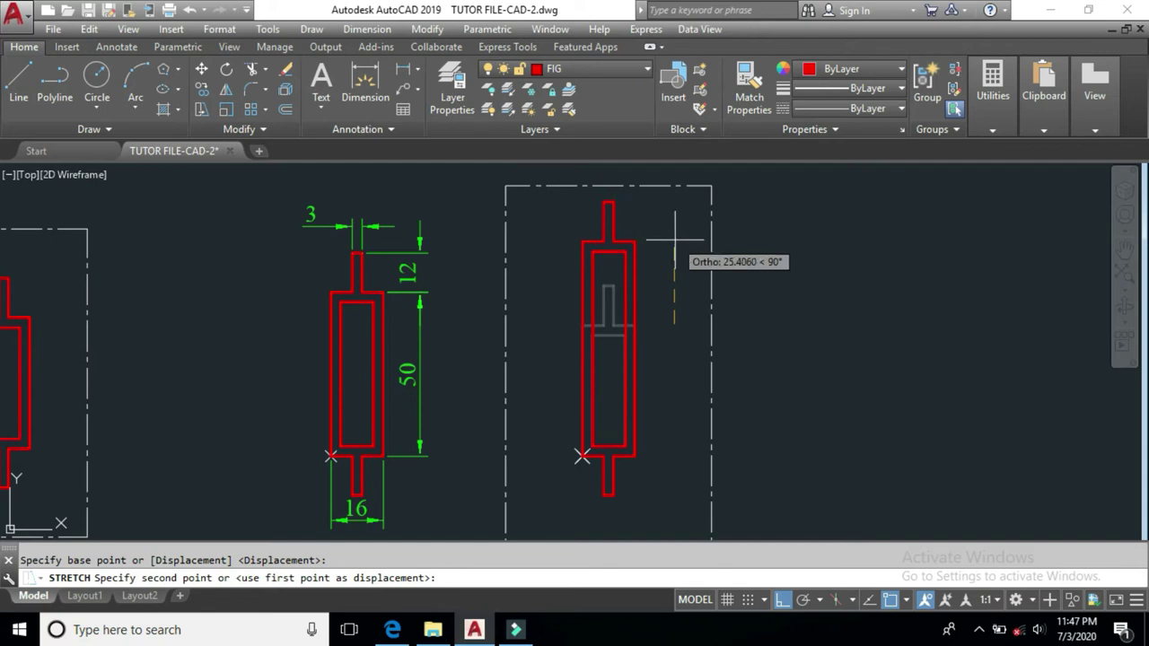
pyautogui.scroll(-3, 675, 240)
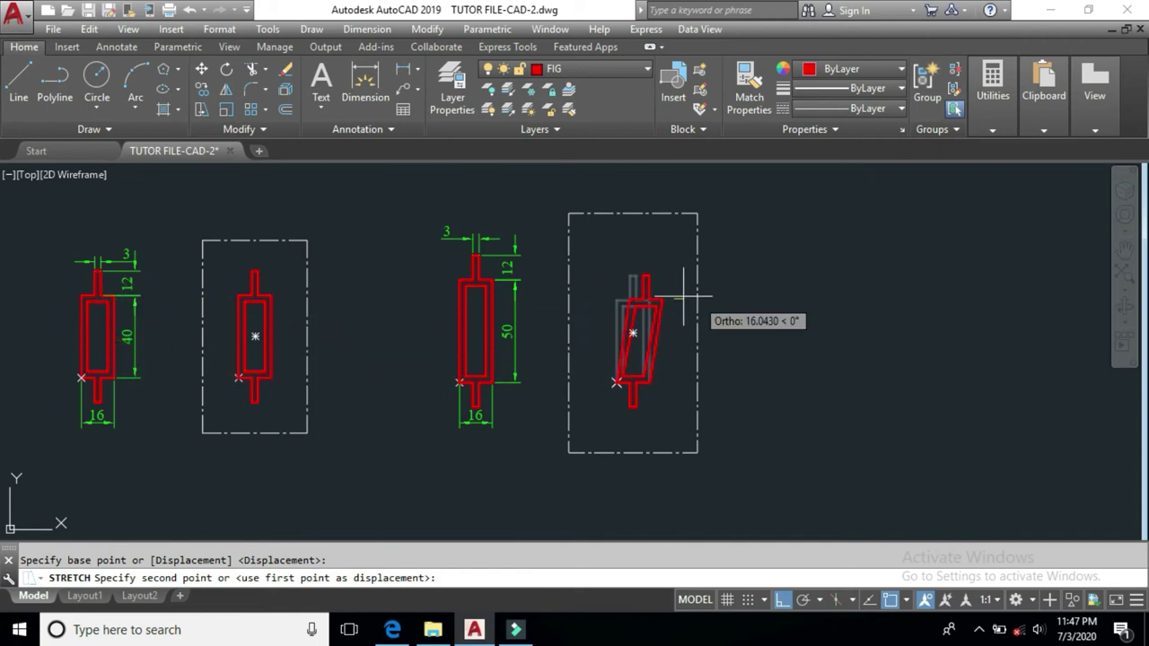
pyautogui.scroll(4, 672, 288)
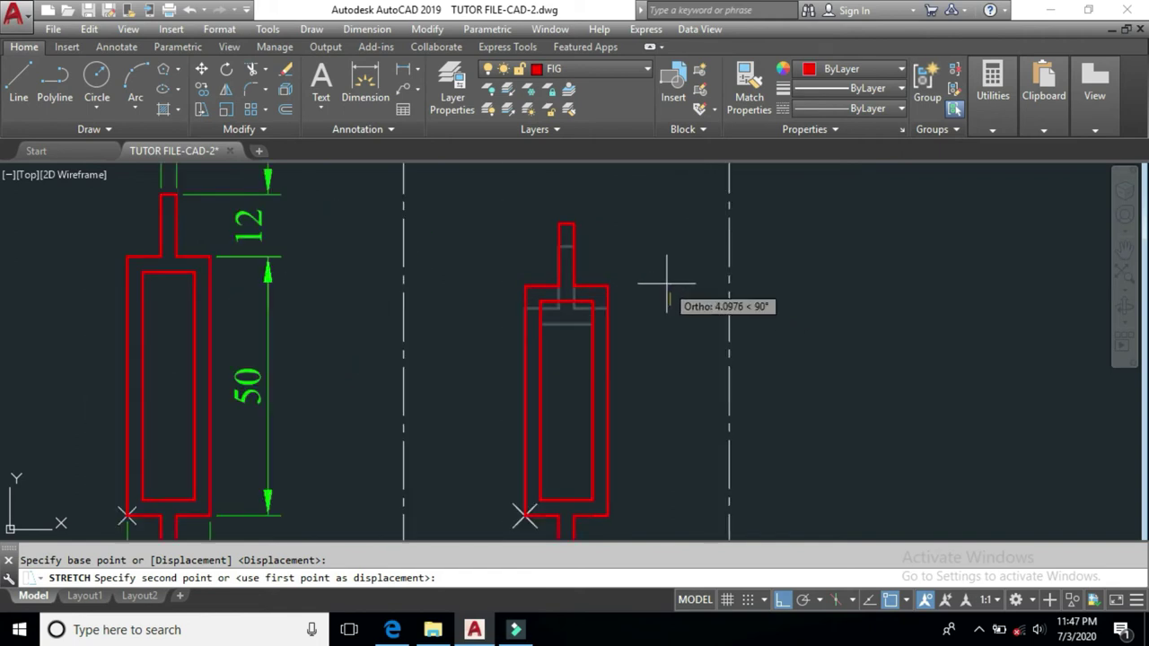
pyautogui.moveTo(667, 283); pyautogui.dragTo(677, 310, button='middle')
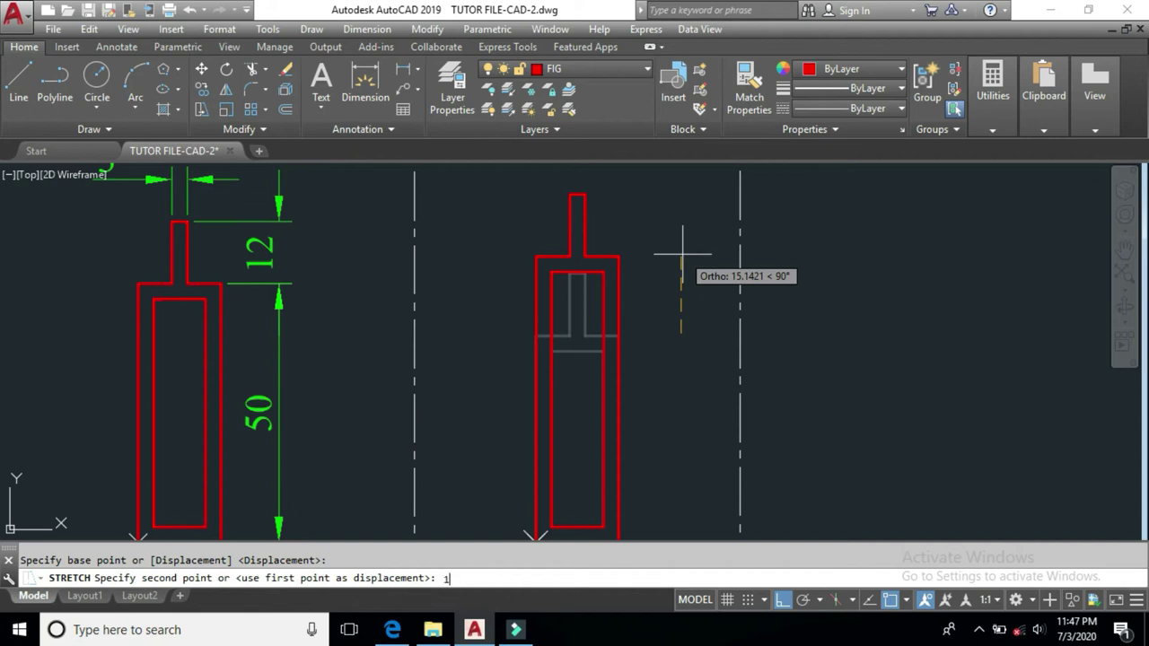
pyautogui.press('Return')
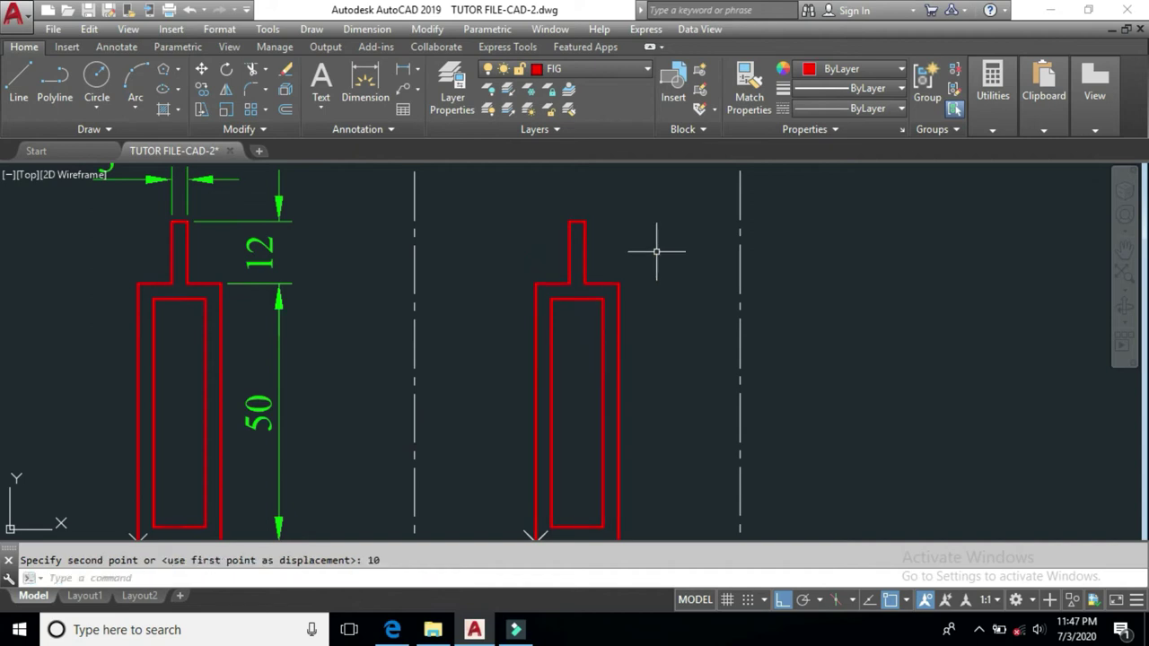
pyautogui.scroll(-4, 623, 256)
pyautogui.moveTo(566, 338); pyautogui.dragTo(668, 342, button='middle')
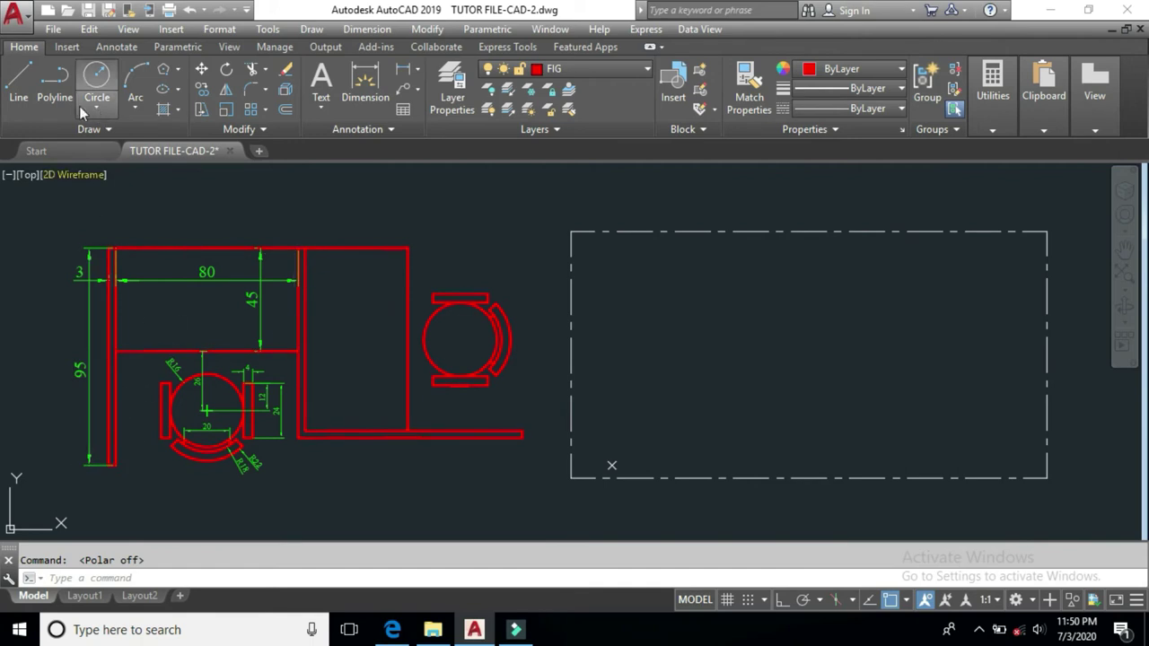
# Start a line at the frame's lower left and draw a 95-unit upright with Ortho on
pyautogui.click(20, 79)
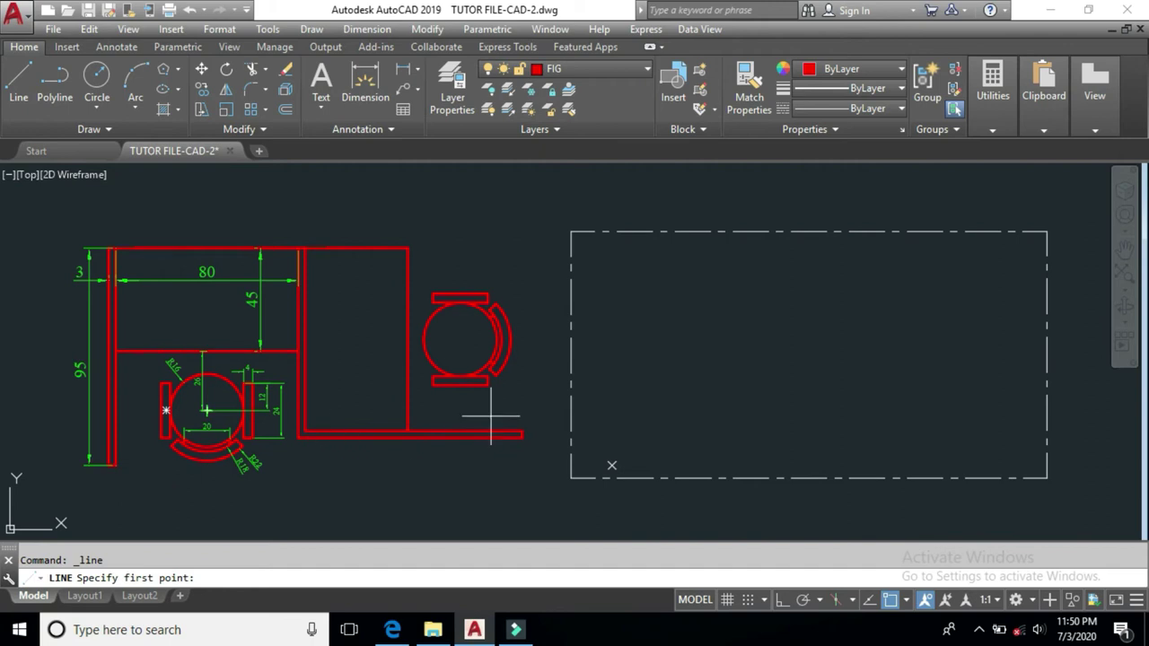
pyautogui.click(612, 465)
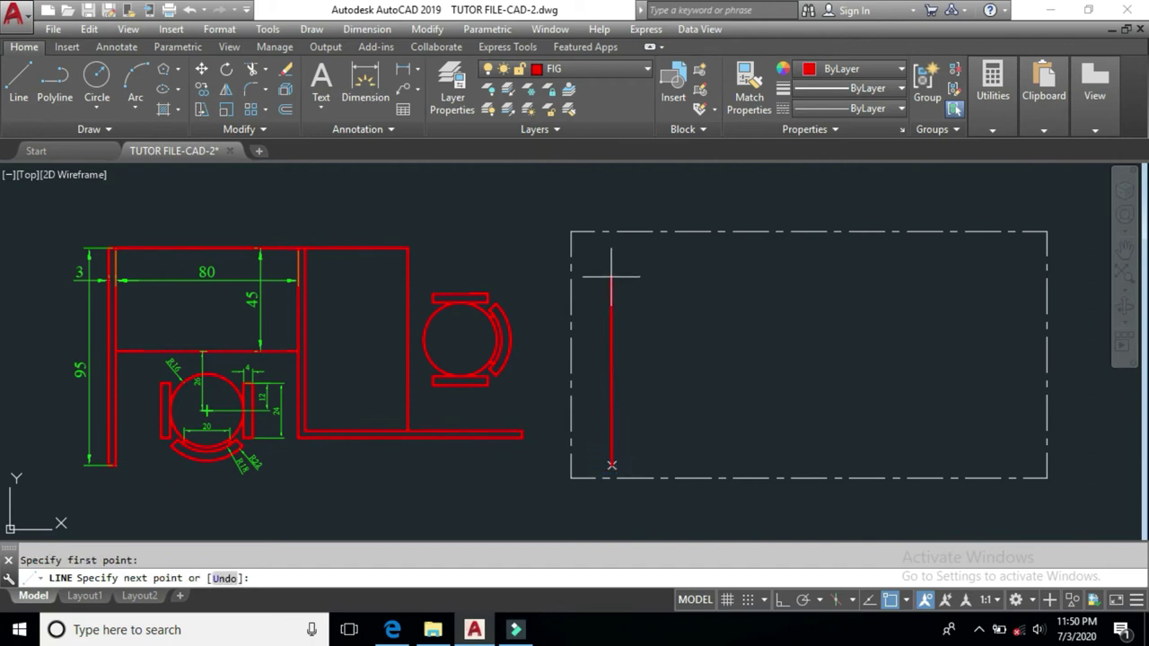
pyautogui.press('F8')
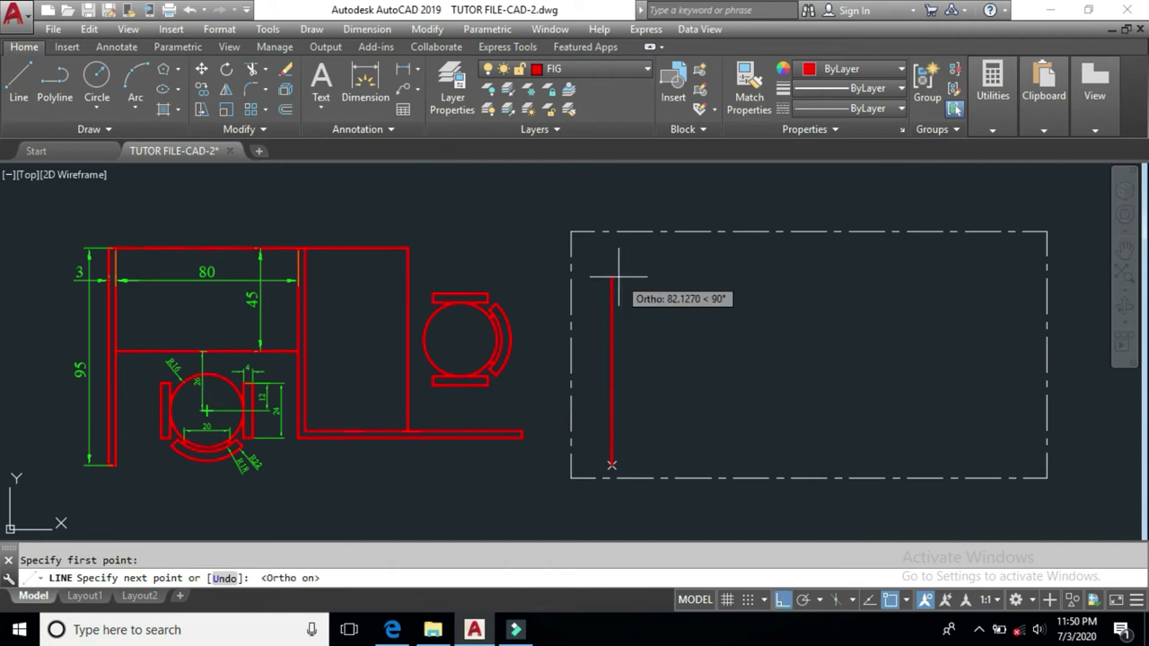
pyautogui.write('95')
pyautogui.press('Return')
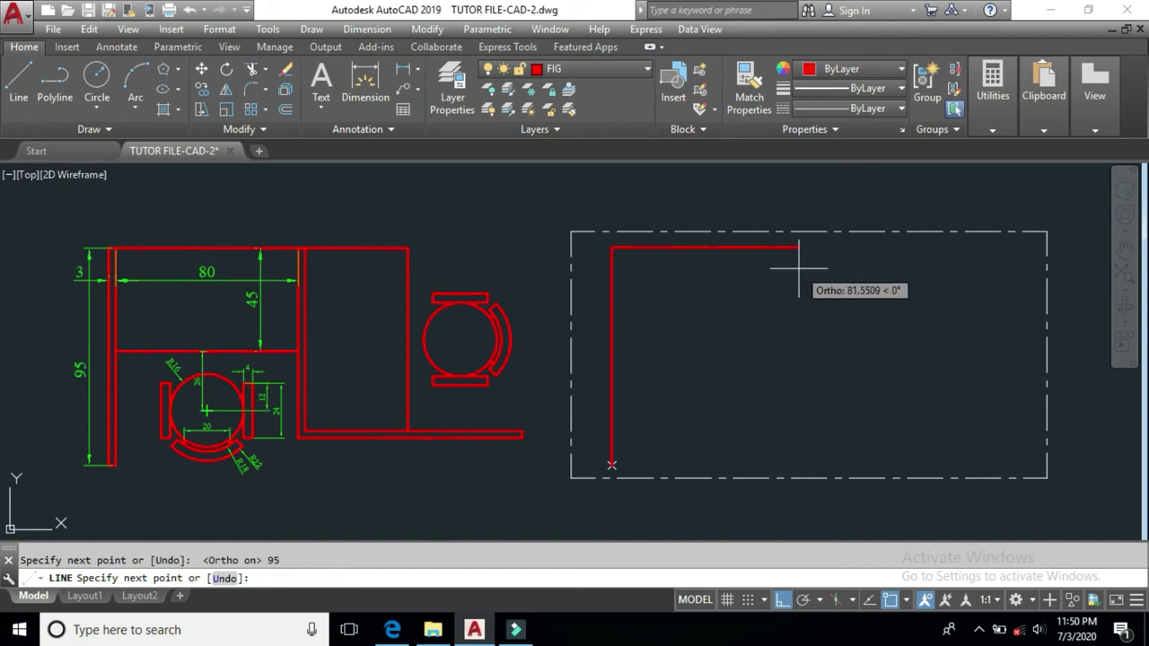
# Continue 80 across and 45 down, then close the outline back onto the upright
pyautogui.write('80')
pyautogui.press('Return')
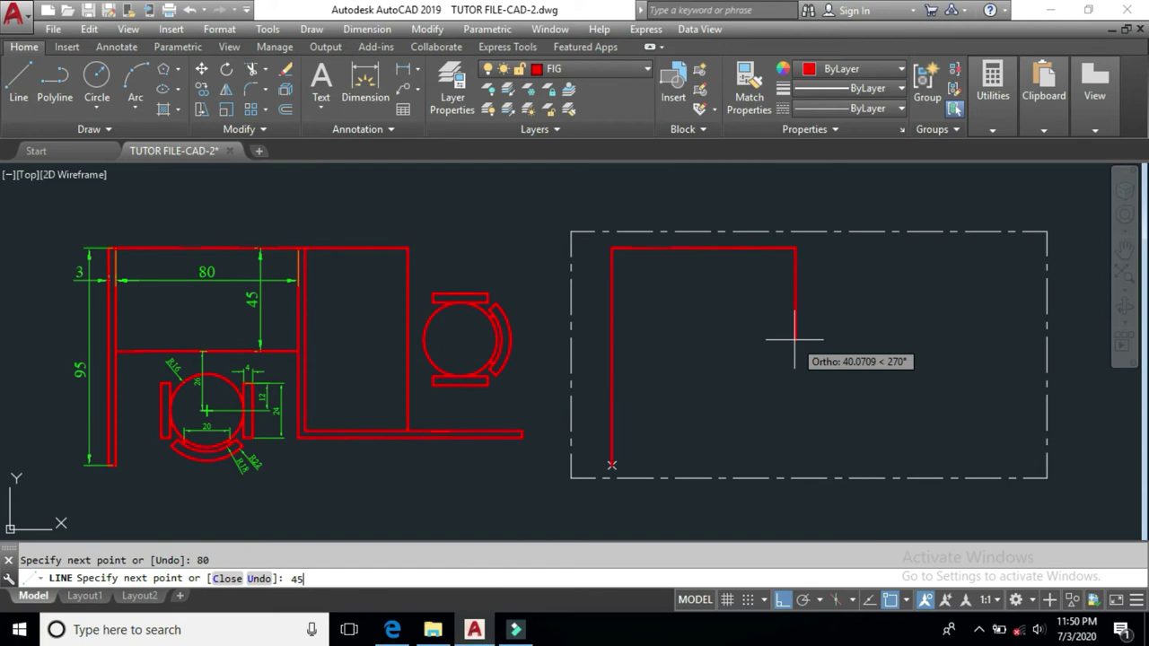
pyautogui.write('45')
pyautogui.press('Return')
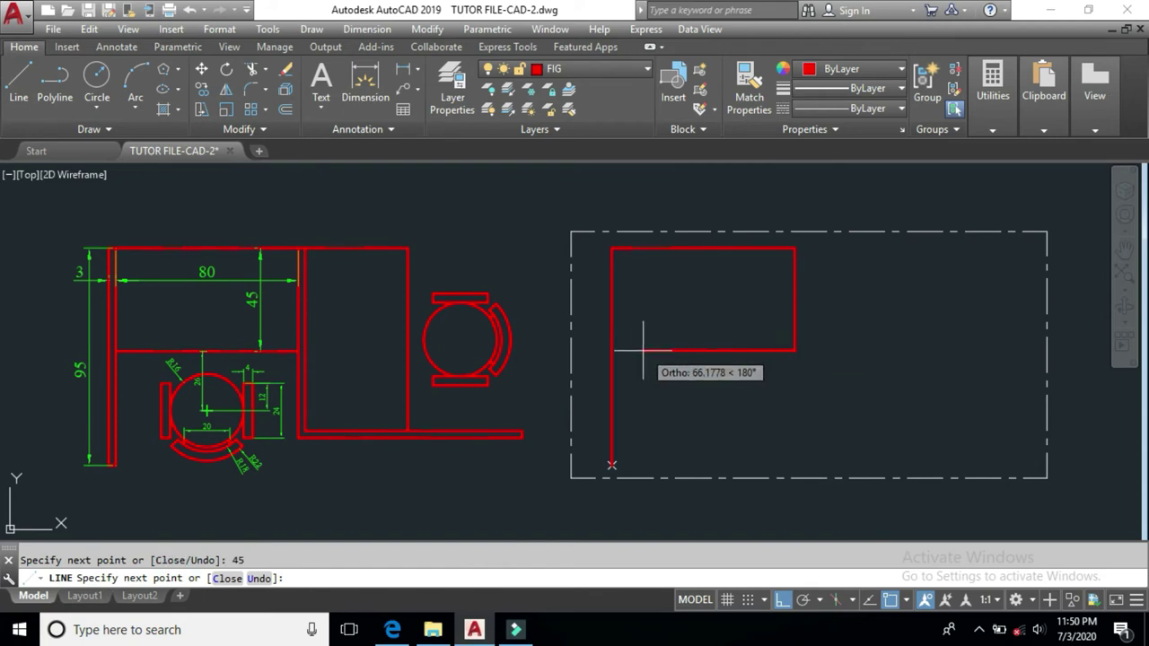
pyautogui.click(612, 351)
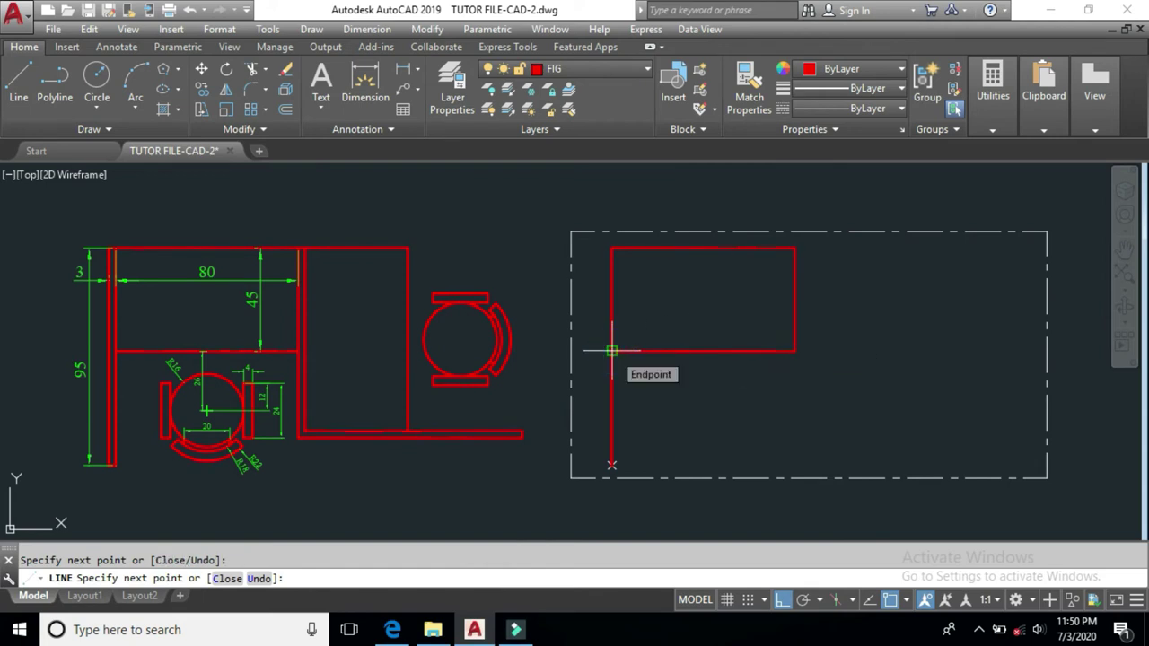
pyautogui.press('Return')
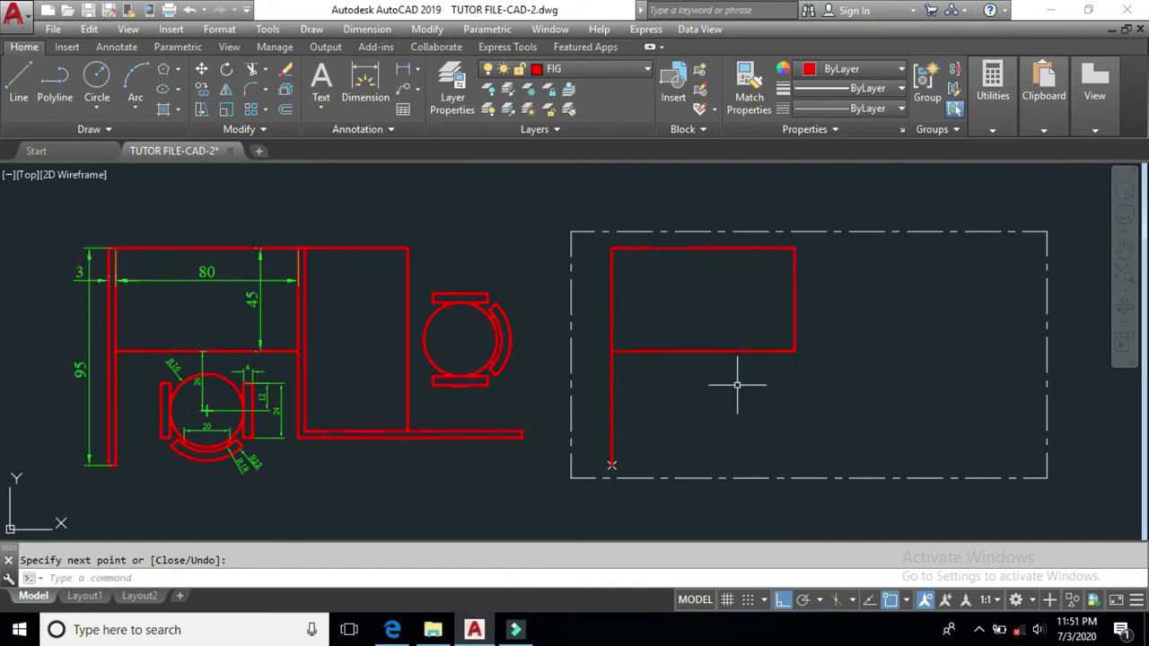
pyautogui.write('o')
pyautogui.press('Return')
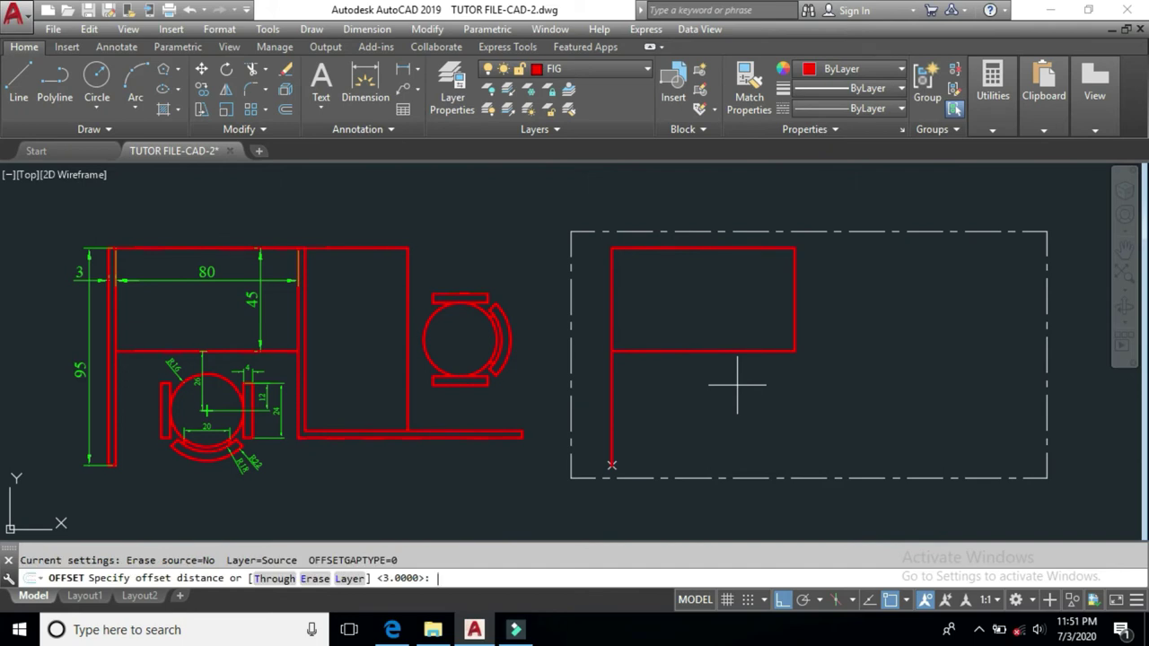
# Offset the 95-unit upright 3 units to its left
pyautogui.press('Return')
pyautogui.click(614, 387)
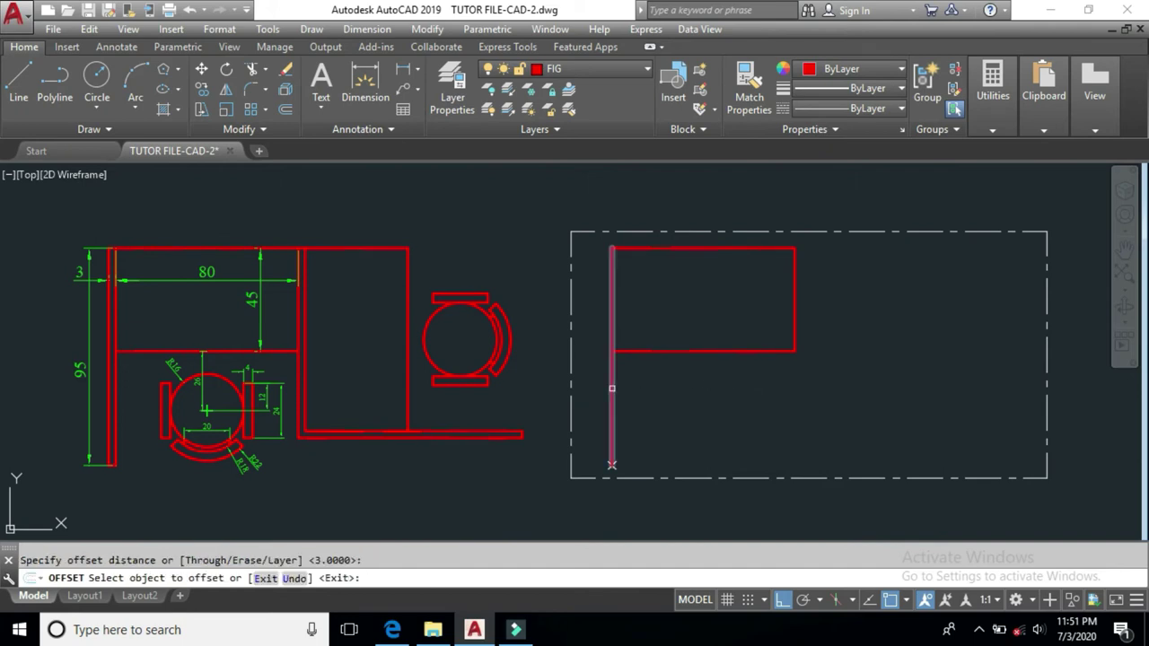
pyautogui.click(603, 390)
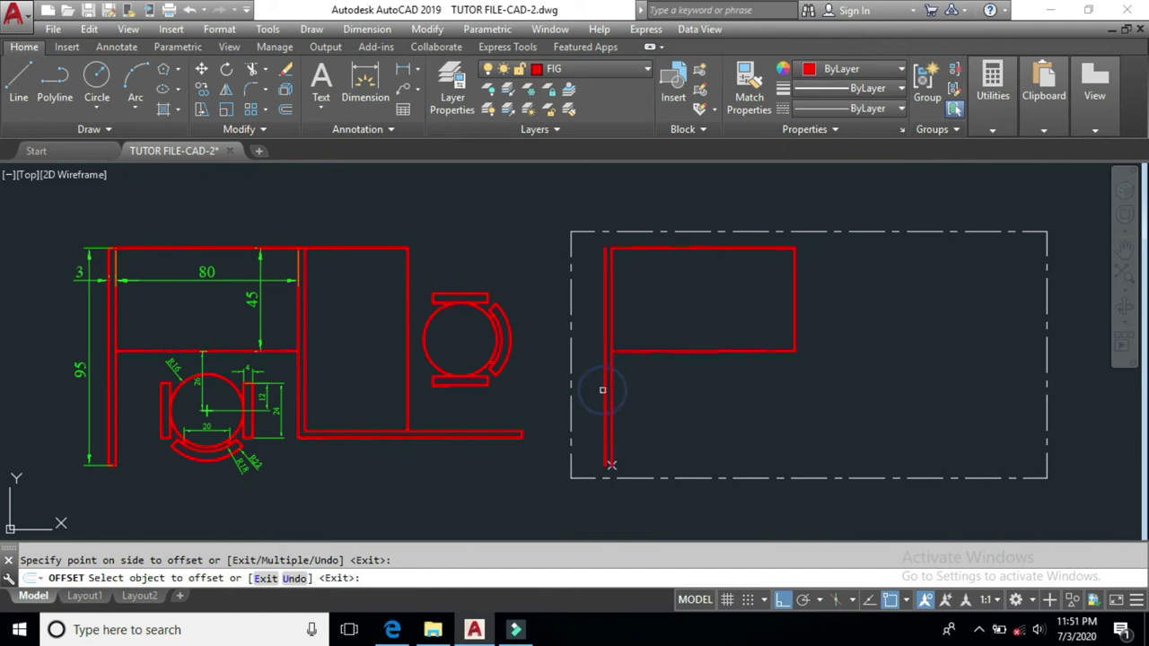
pyautogui.click(602, 389)
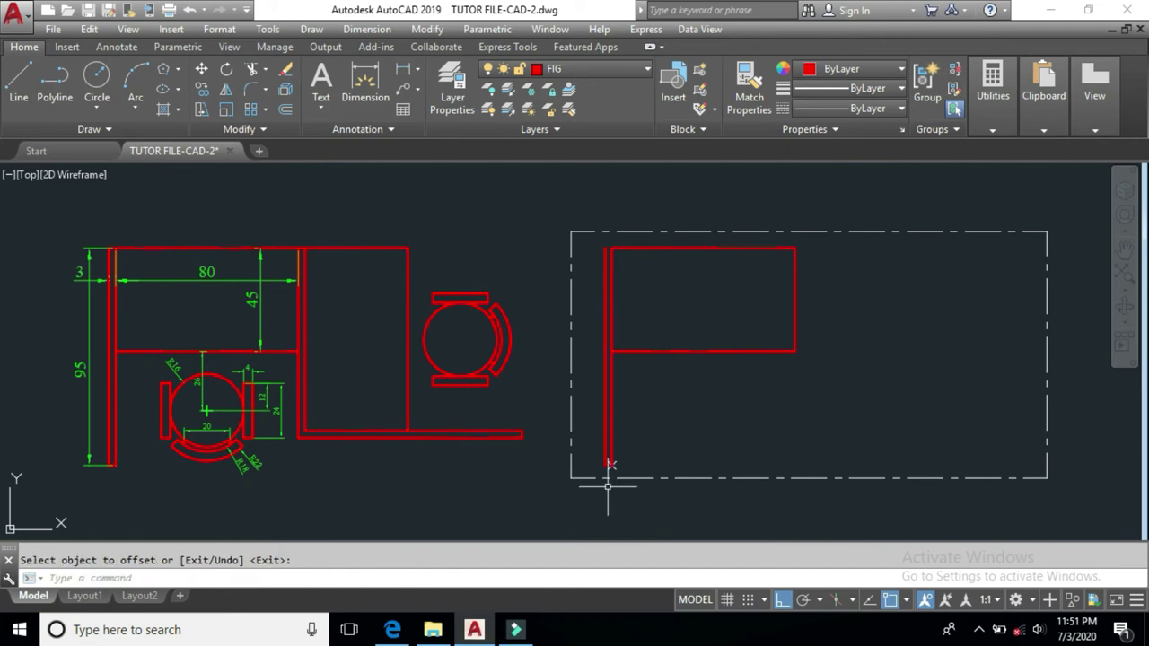
# Draw a line starting from the bracket's bottom endpoint
pyautogui.click(17, 81)
pyautogui.click(611, 465)
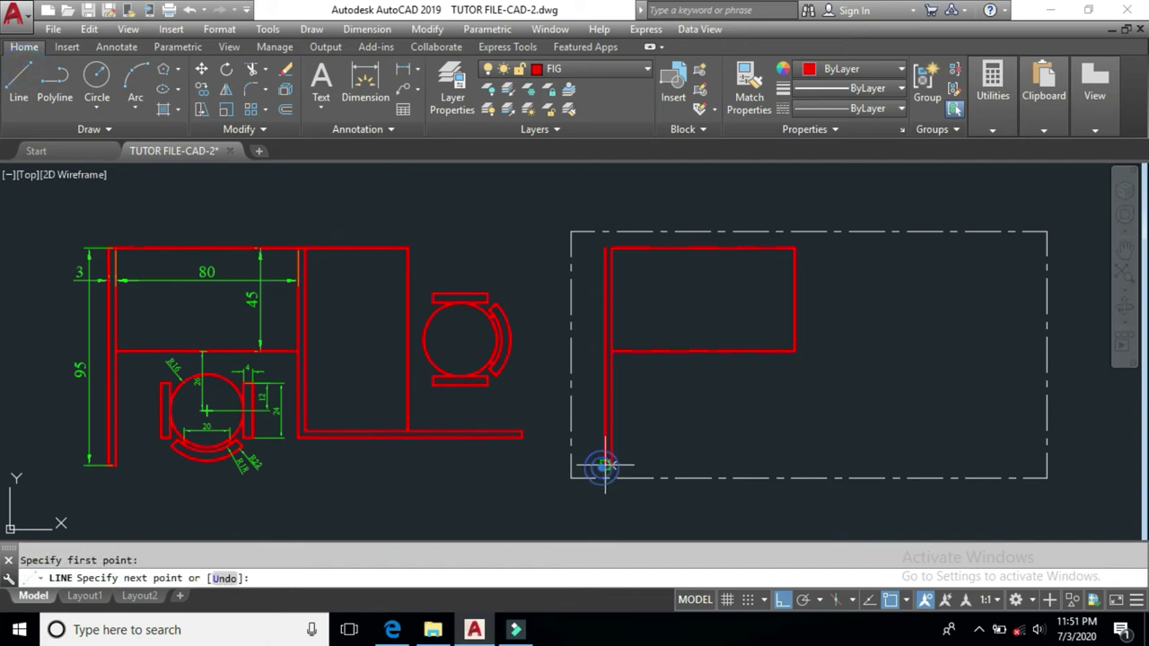
pyautogui.click(612, 466)
pyautogui.press('Return')
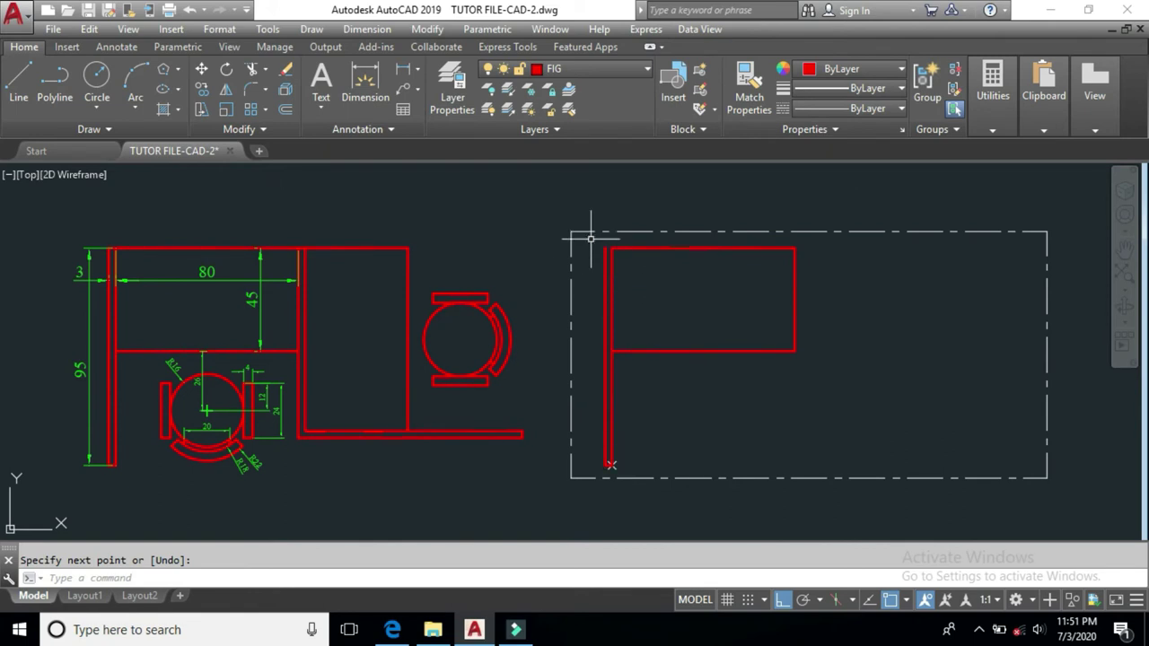
# Extend the top horizontal line to the new vertical line with EXT
pyautogui.write('ext')
pyautogui.press('Return')
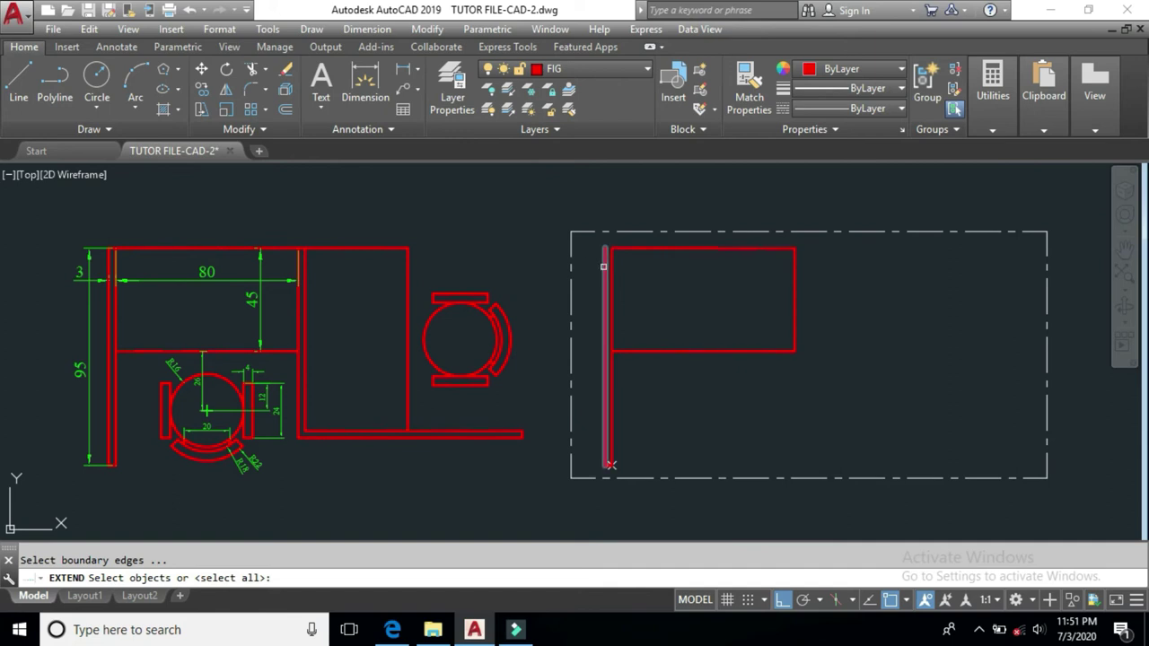
pyautogui.click(603, 265)
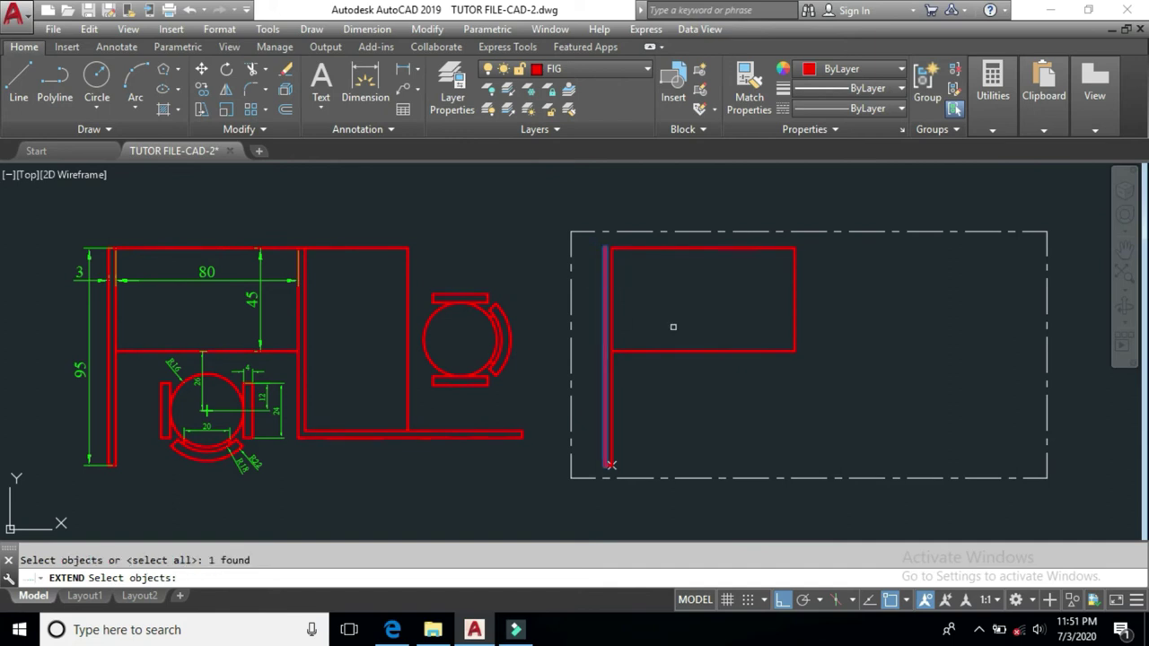
pyautogui.press('Return')
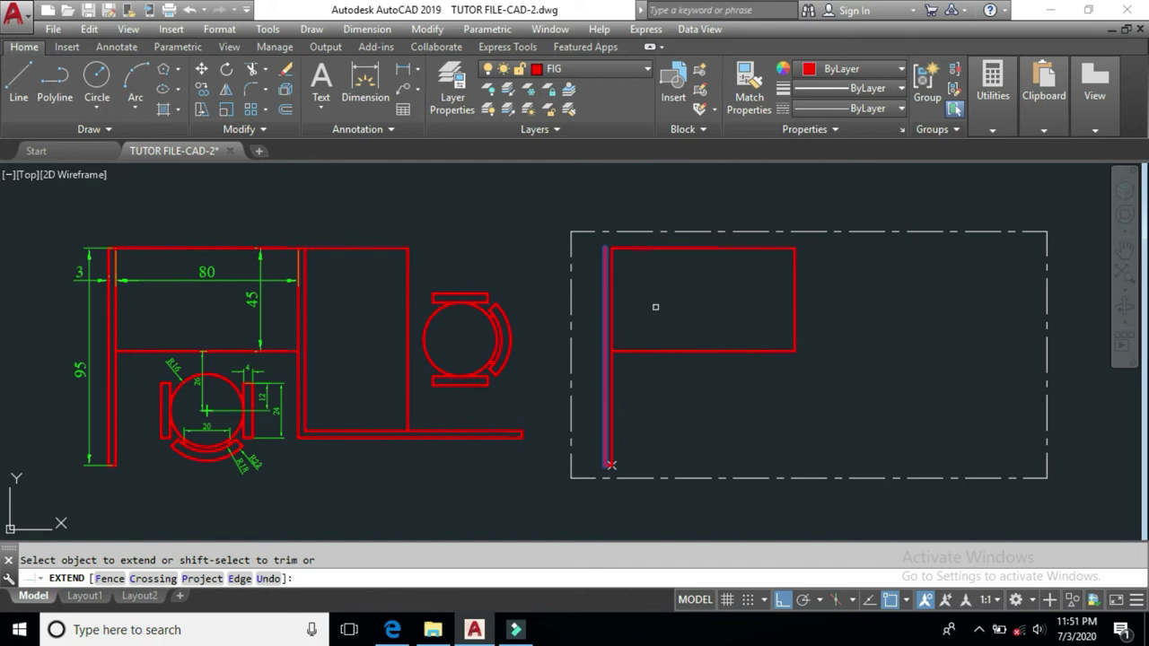
pyautogui.click(623, 248)
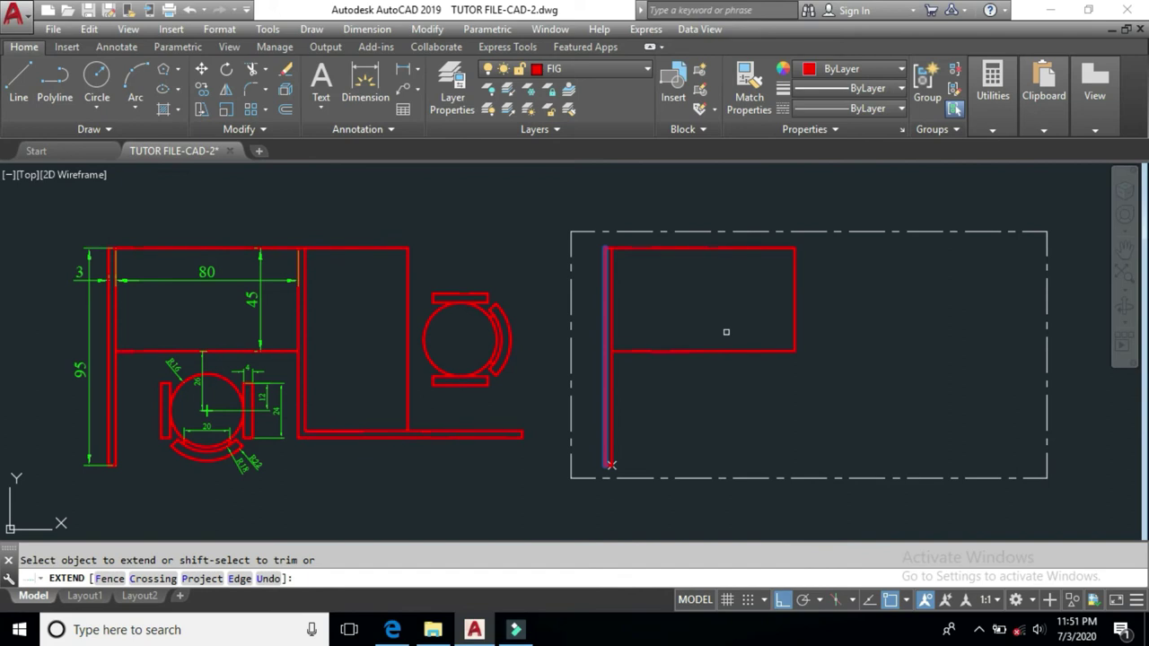
pyautogui.press('Return')
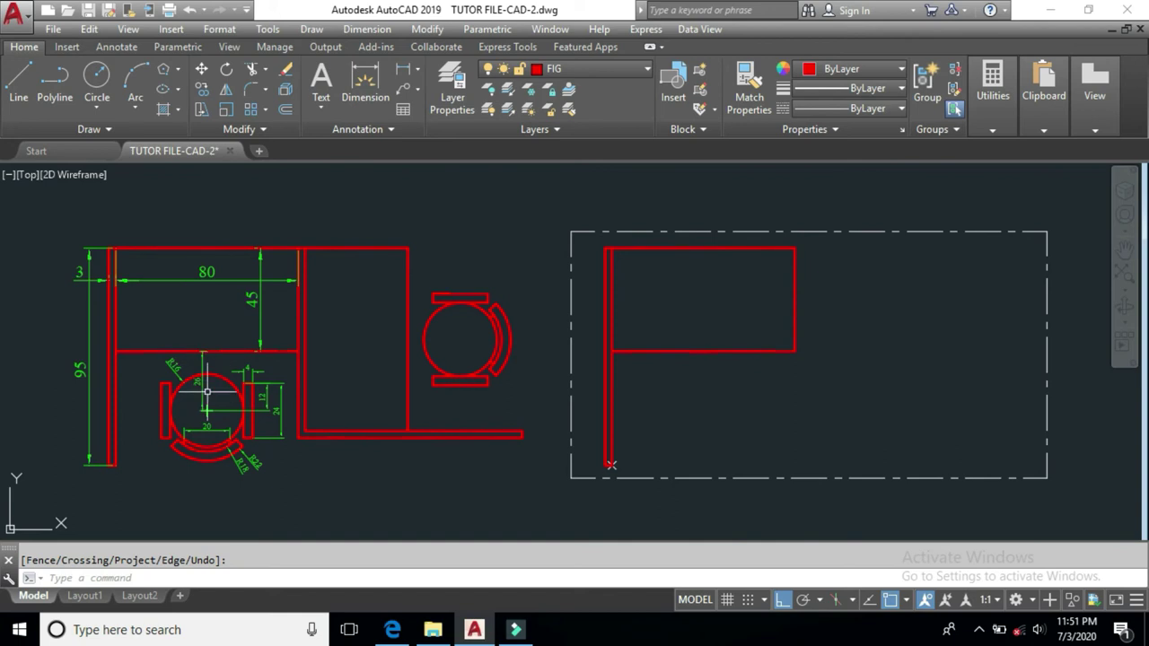
# Window-zoom onto the rotated copy's vertical leg and the chair beside it
pyautogui.scroll(5, 179, 392)
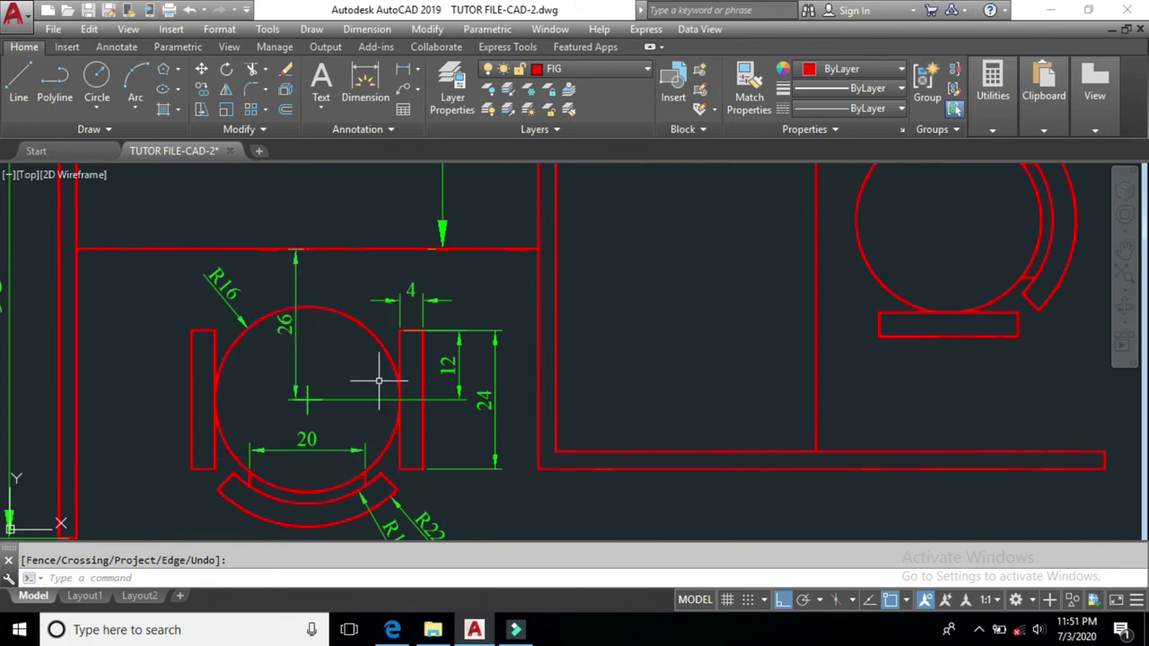
pyautogui.scroll(-4, 267, 335)
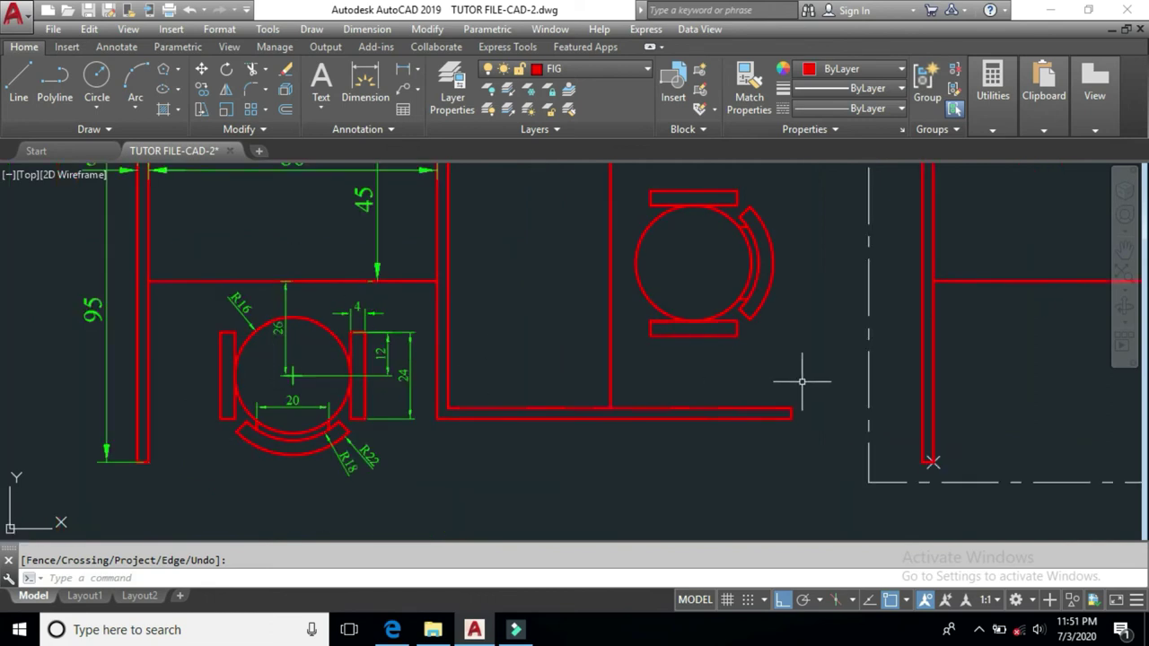
pyautogui.scroll(2, 651, 388)
pyautogui.scroll(-2, 862, 388)
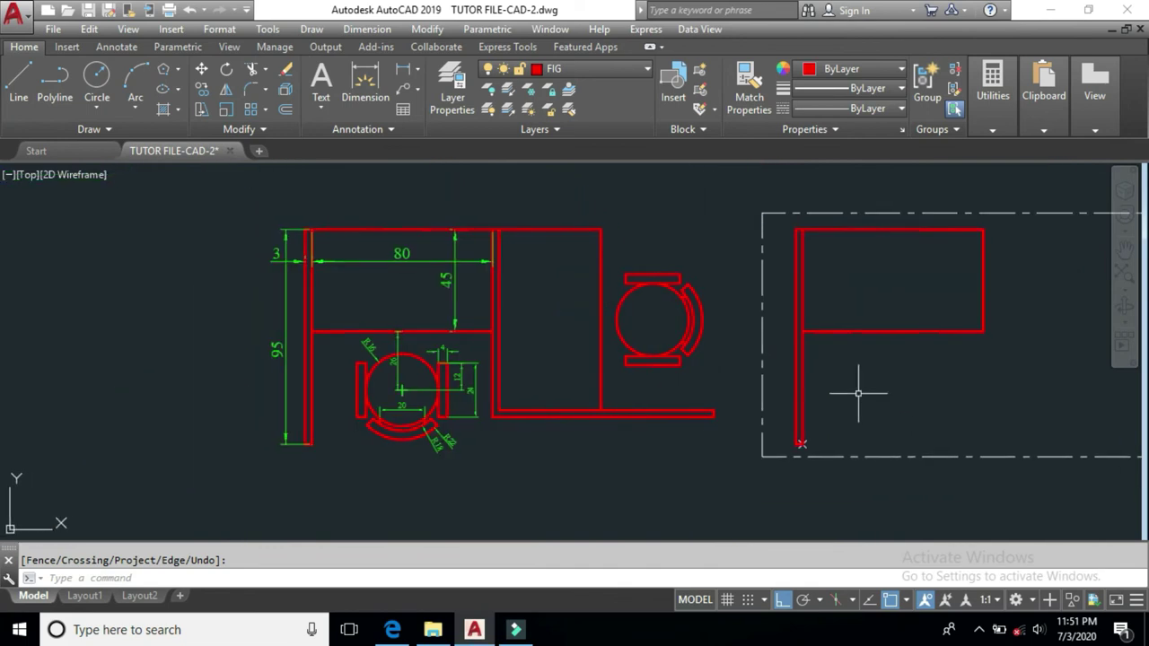
pyautogui.press('Return')
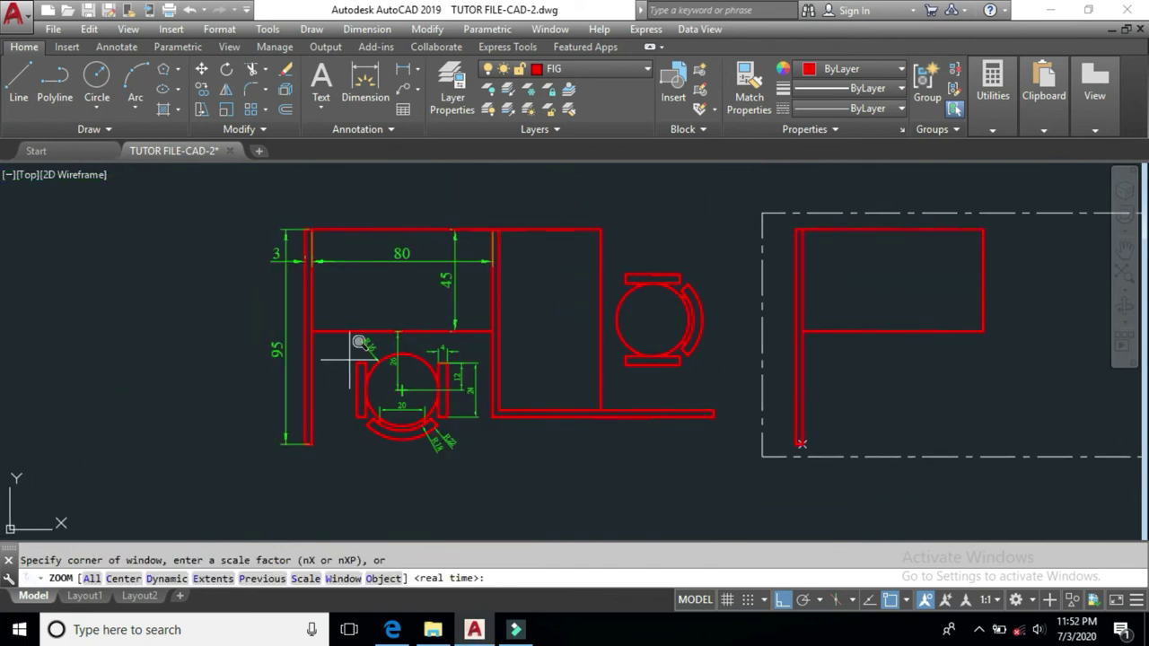
pyautogui.click(335, 315)
pyautogui.click(967, 465)
pyautogui.moveTo(894, 392)
pyautogui.mouseDown(button='middle')
pyautogui.moveTo(871, 431)
pyautogui.moveTo(853, 428)
pyautogui.mouseUp(button='middle')
# Fine-tune the view with realtime zoom and pan, then exit zooming
pyautogui.write('z')
pyautogui.press('Return')
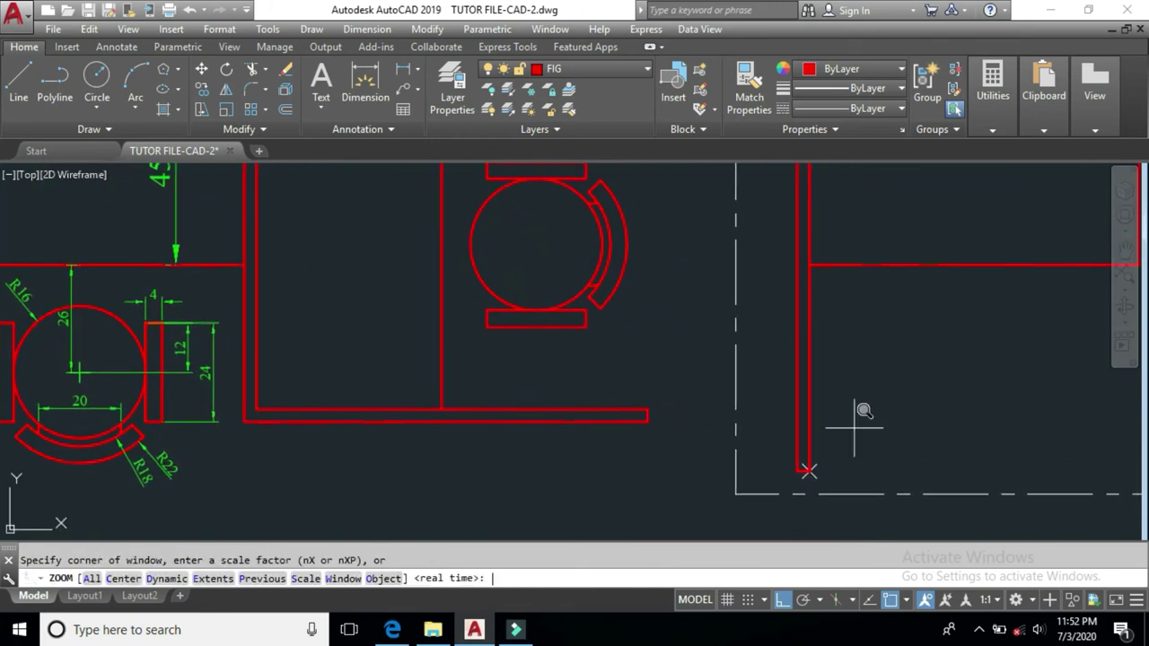
pyautogui.press('Return')
pyautogui.moveTo(759, 374)
pyautogui.mouseDown()
pyautogui.moveTo(742, 397)
pyautogui.moveTo(752, 391)
pyautogui.mouseUp()
pyautogui.moveTo(774, 386); pyautogui.dragTo(766, 412, button='middle')
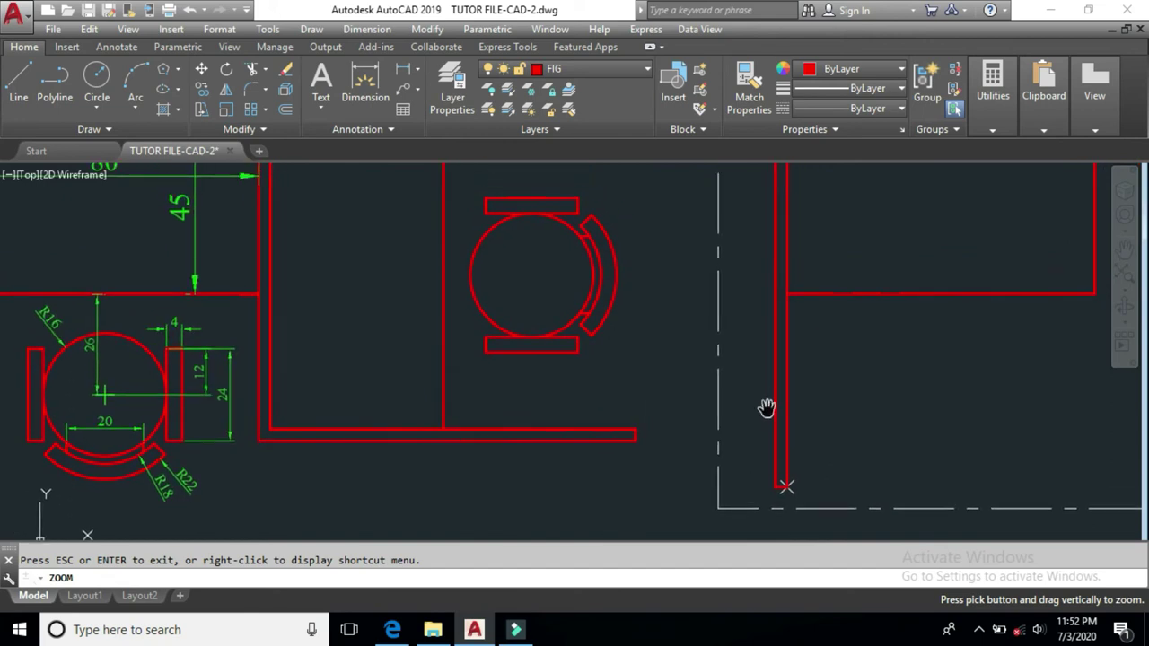
pyautogui.rightClick(733, 354)
pyautogui.click(758, 361)
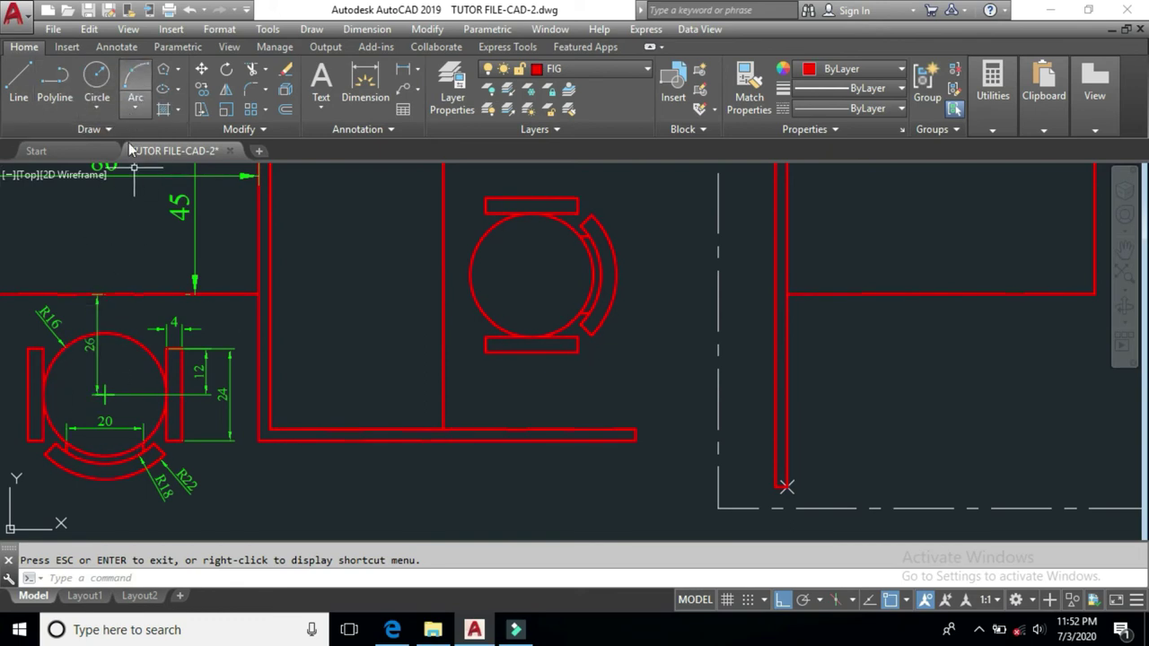
# Offset the rotated bracket's top horizontal line 26 units downward
pyautogui.write('o')
pyautogui.press('Return')
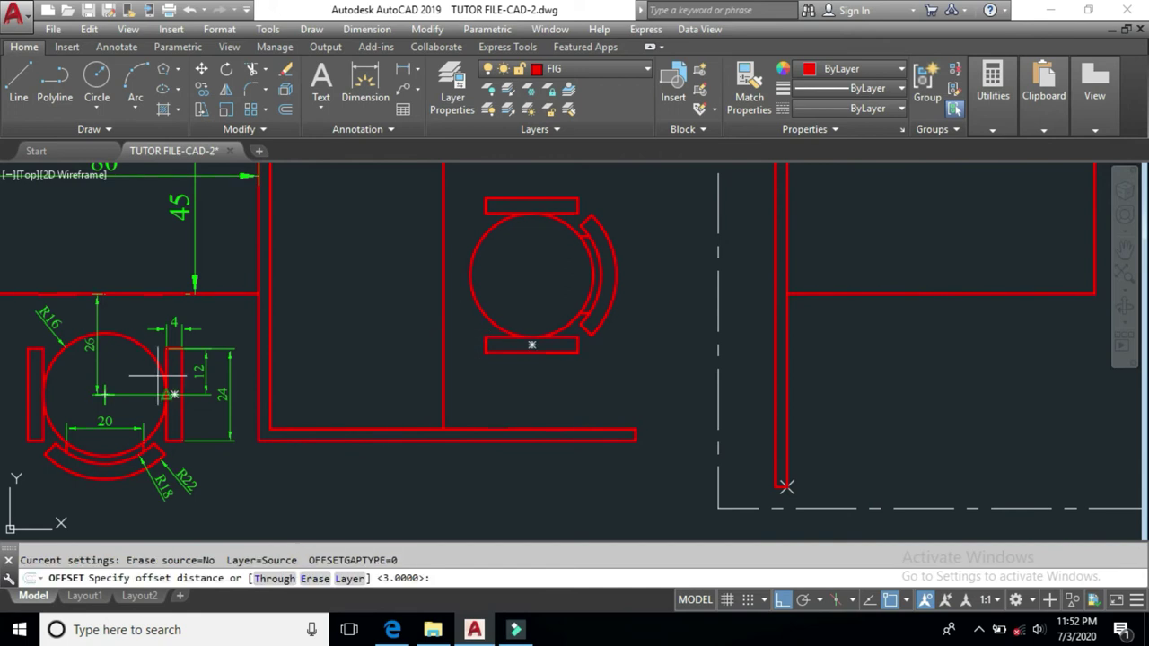
pyautogui.write('26')
pyautogui.press('Return')
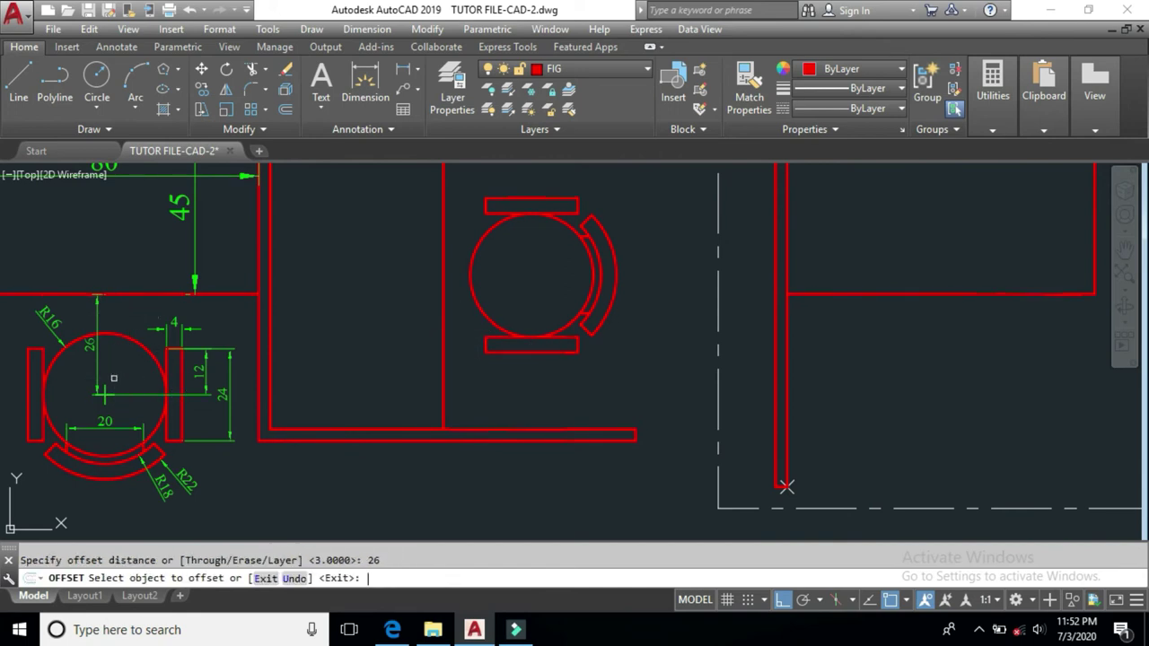
pyautogui.click(920, 296)
pyautogui.click(916, 382)
pyautogui.press('Return')
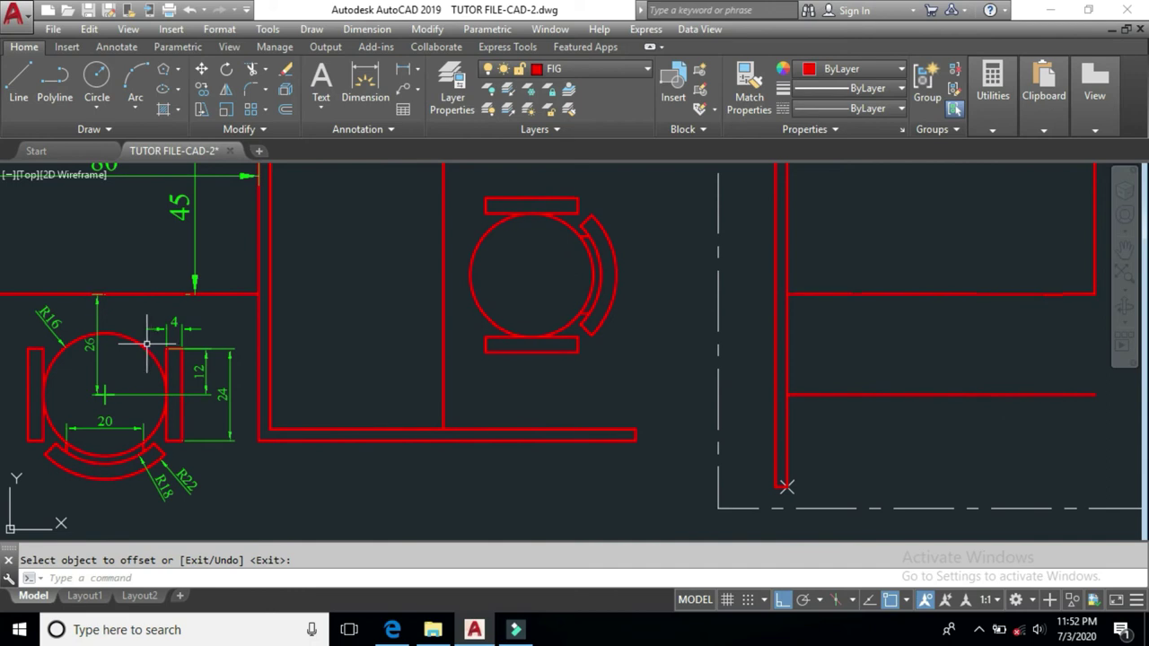
# Draw a radius 16 circle centred on the 26-unit offset line
pyautogui.write('c')
pyautogui.press('Return')
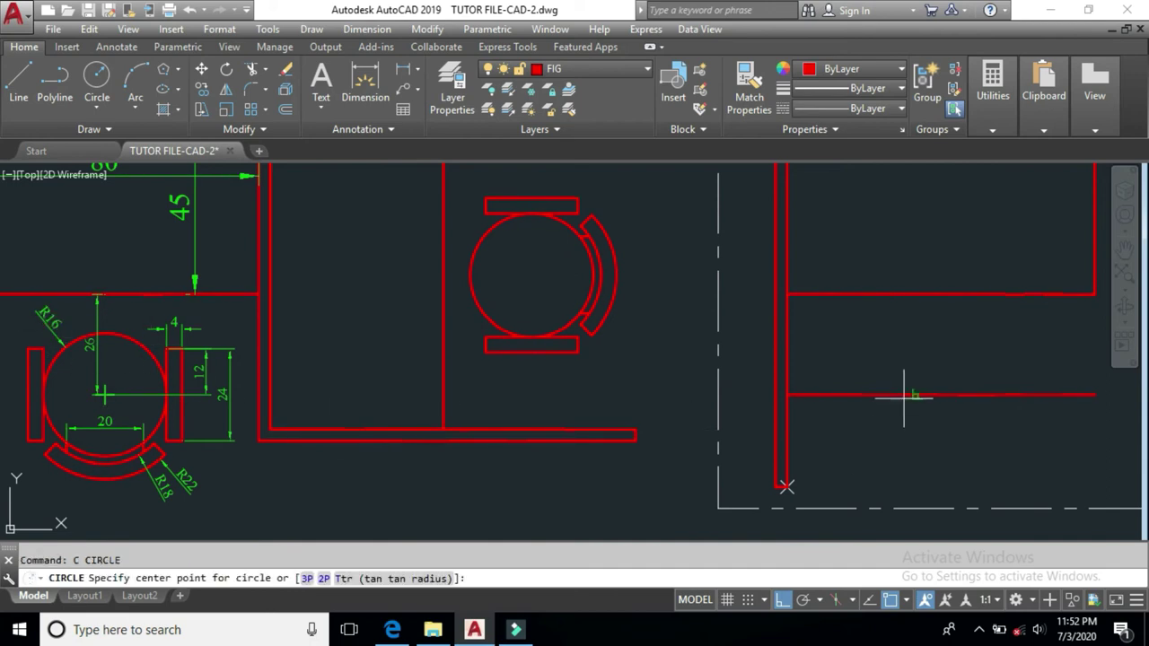
pyautogui.click(941, 395)
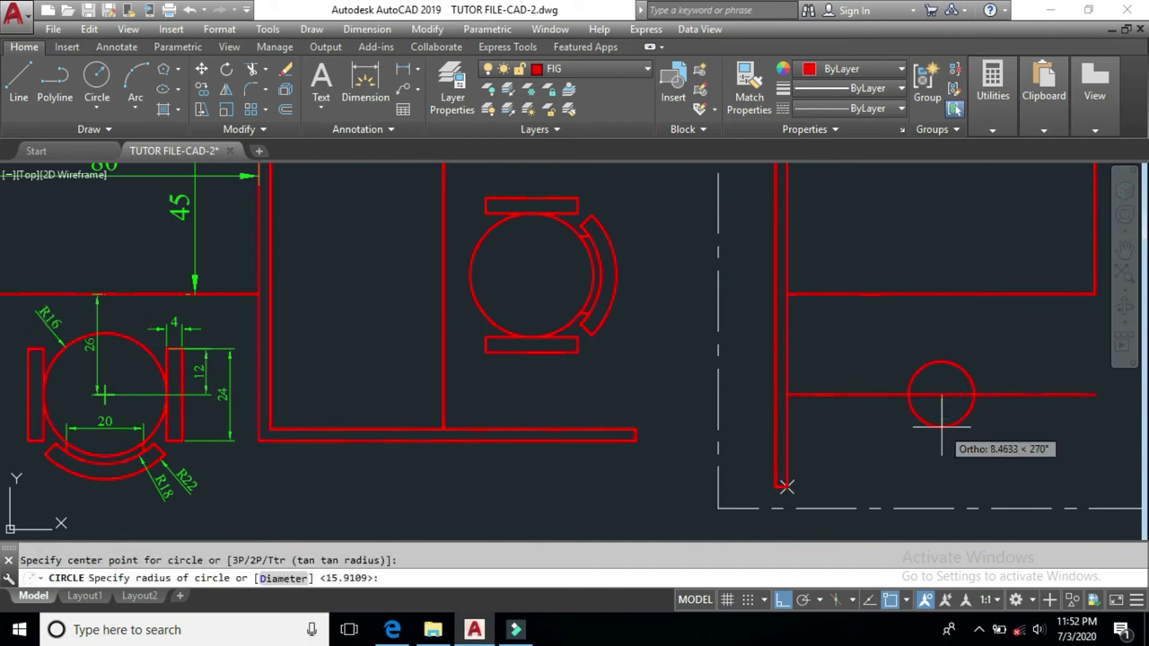
pyautogui.write('16')
pyautogui.press('Return')
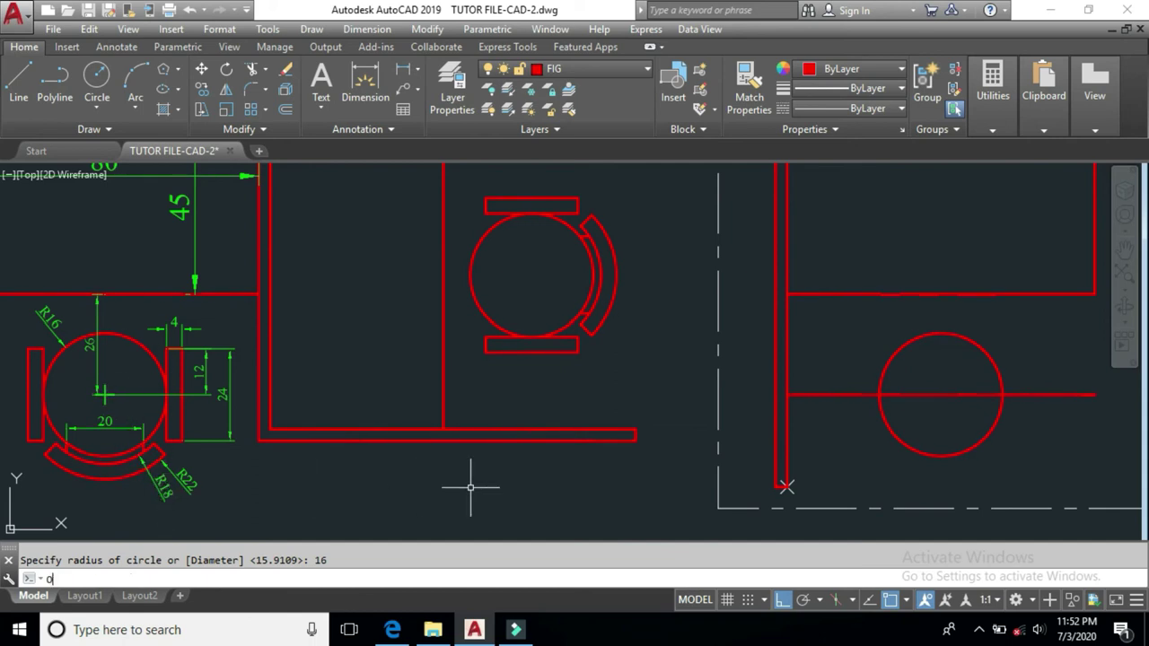
pyautogui.press('Return')
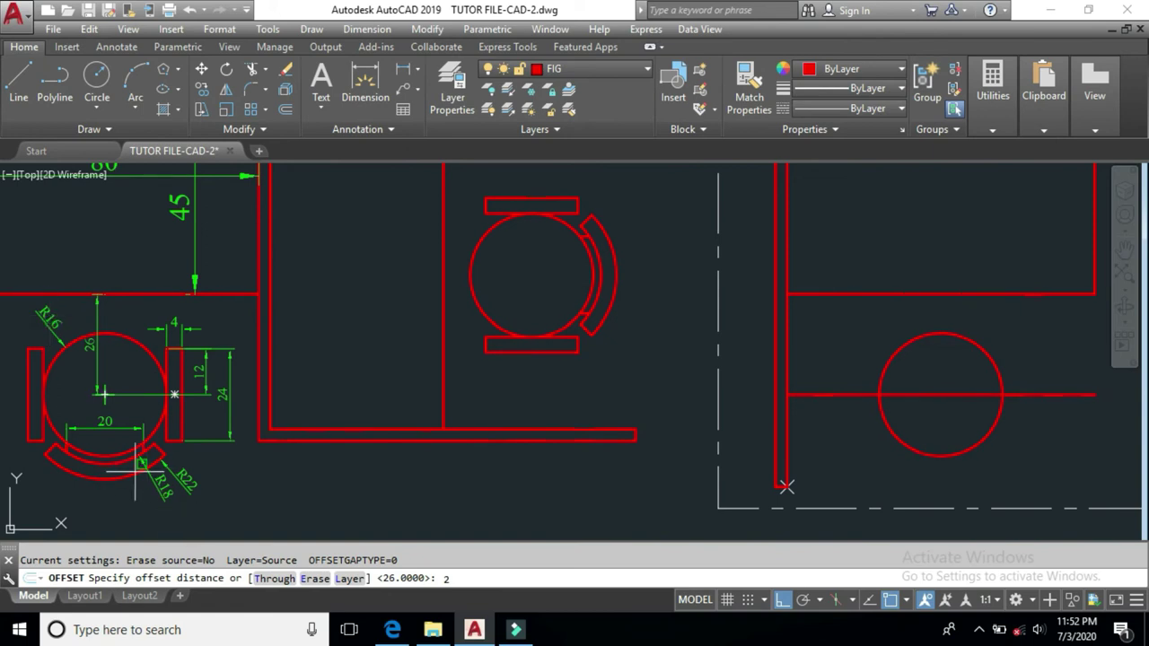
# Offset the radius-16 circle outward by 2, then offset the new circle outward by 4
pyautogui.press('Return')
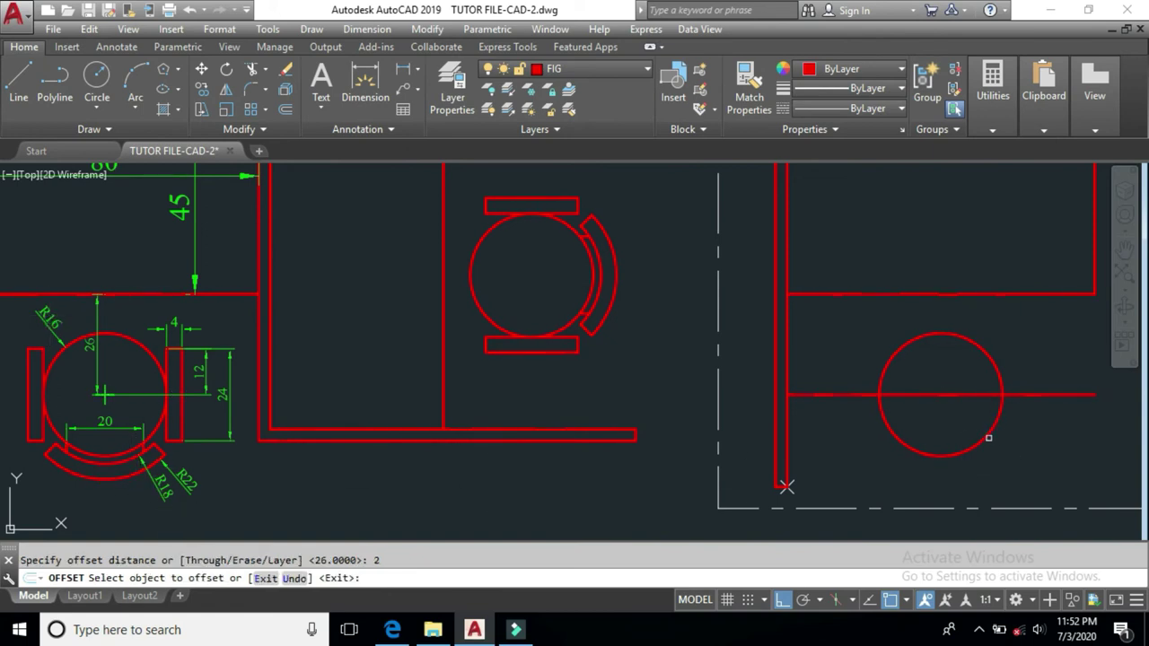
pyautogui.click(986, 437)
pyautogui.click(988, 446)
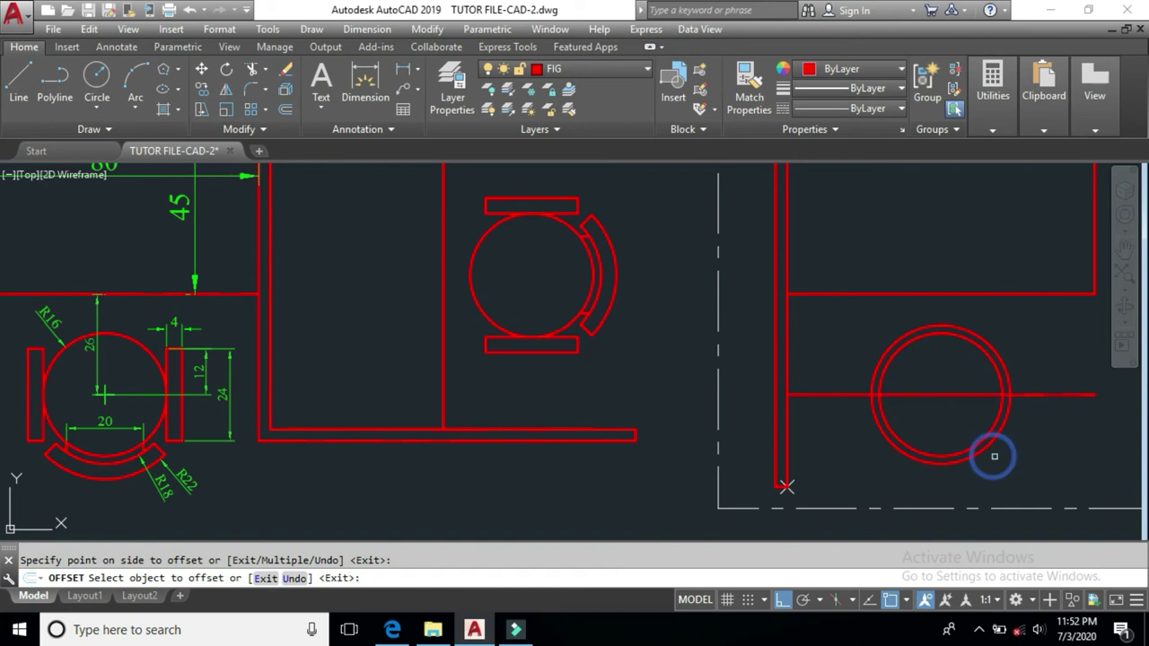
pyautogui.press('Return')
pyautogui.press('Return')
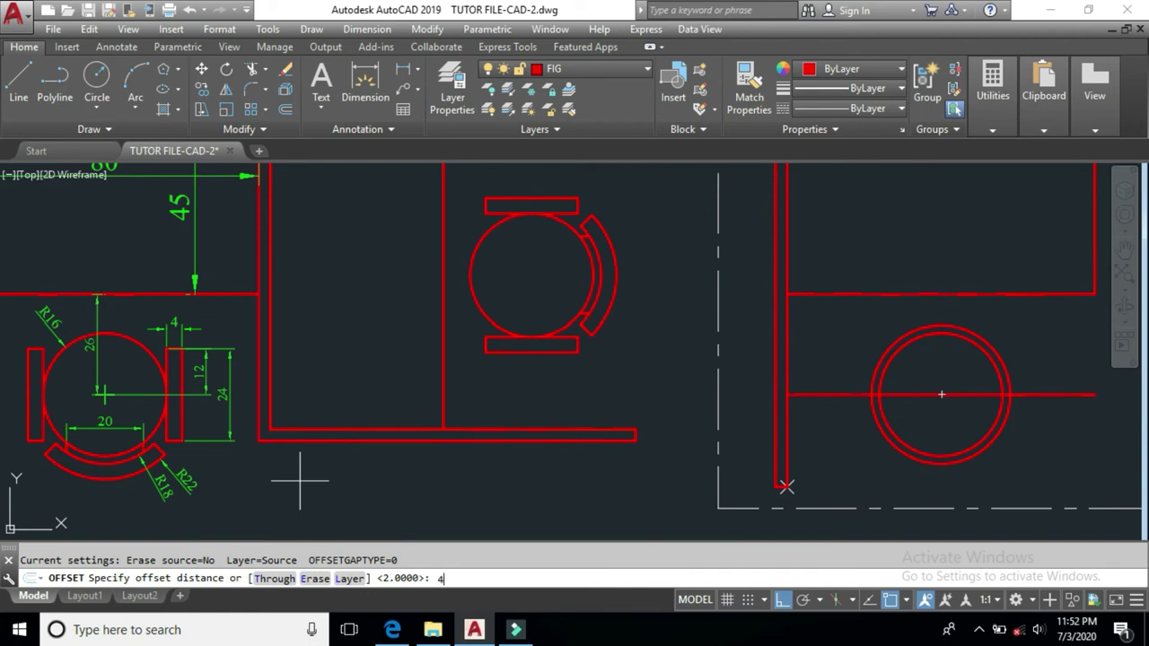
pyautogui.press('Return')
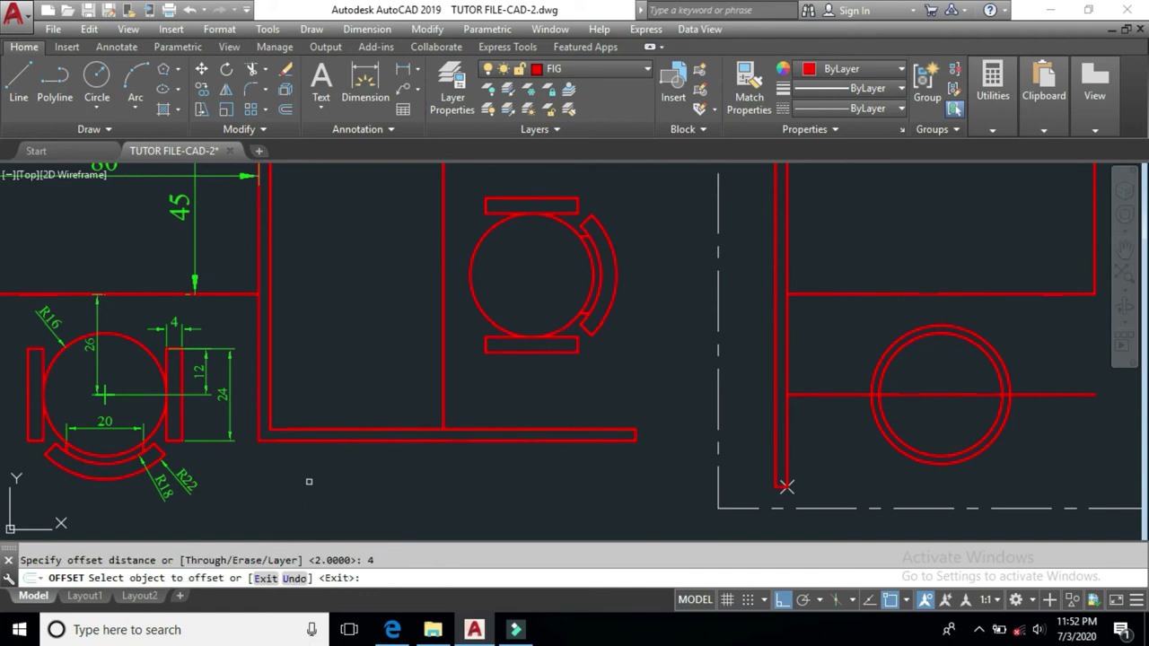
pyautogui.click(977, 458)
pyautogui.click(984, 474)
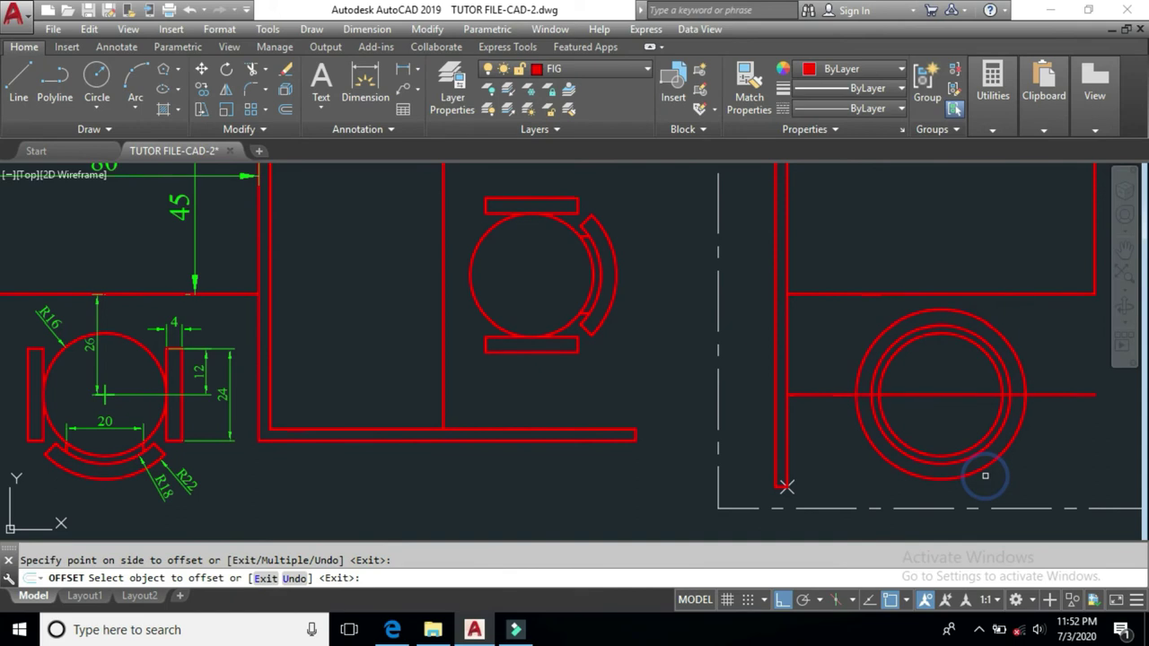
pyautogui.press('Return')
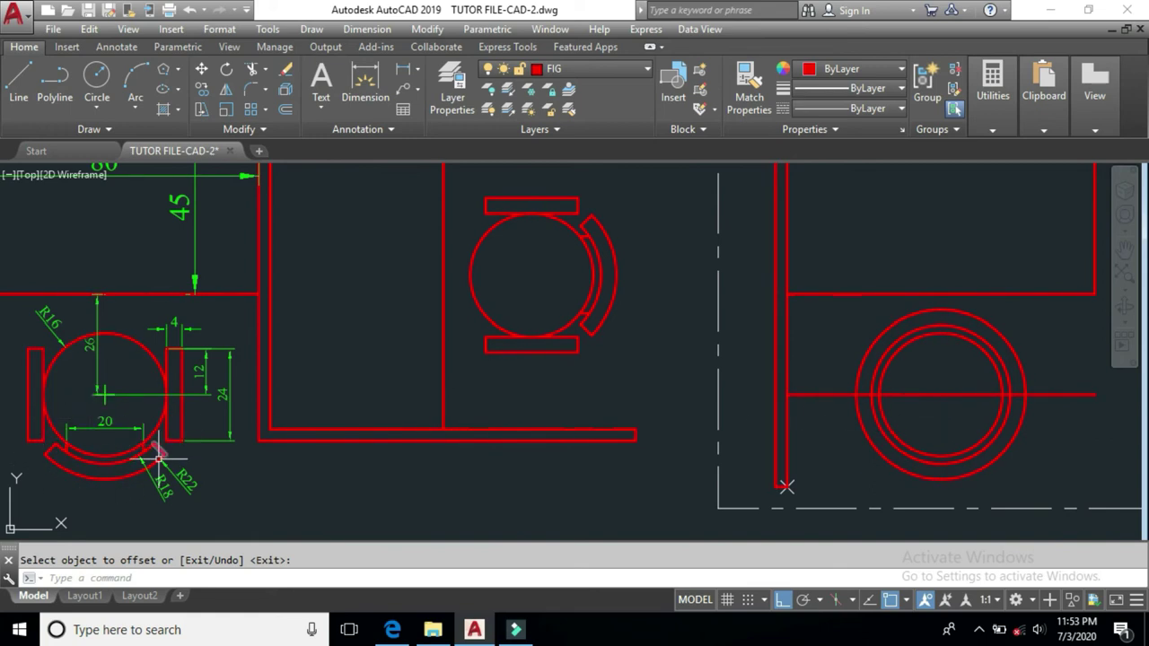
# Bring the original bracket's circle into view and make DIM the current layer
pyautogui.moveTo(82, 445); pyautogui.dragTo(386, 455, button='middle')
pyautogui.scroll(3, 386, 455)
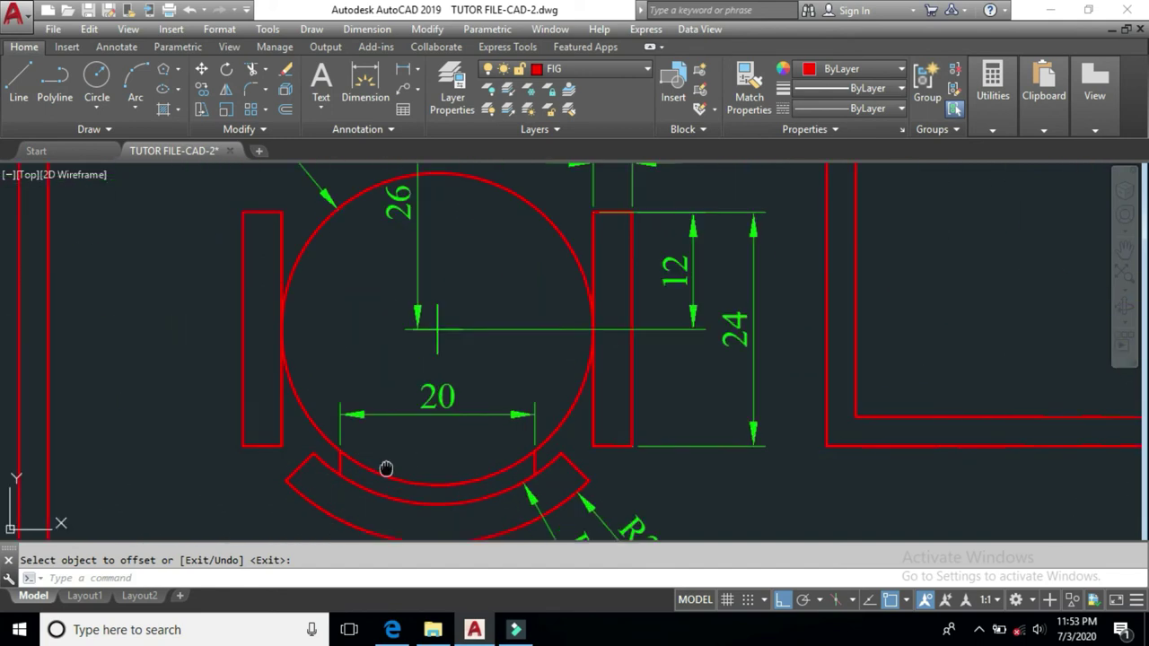
pyautogui.click(587, 67)
pyautogui.click(575, 170)
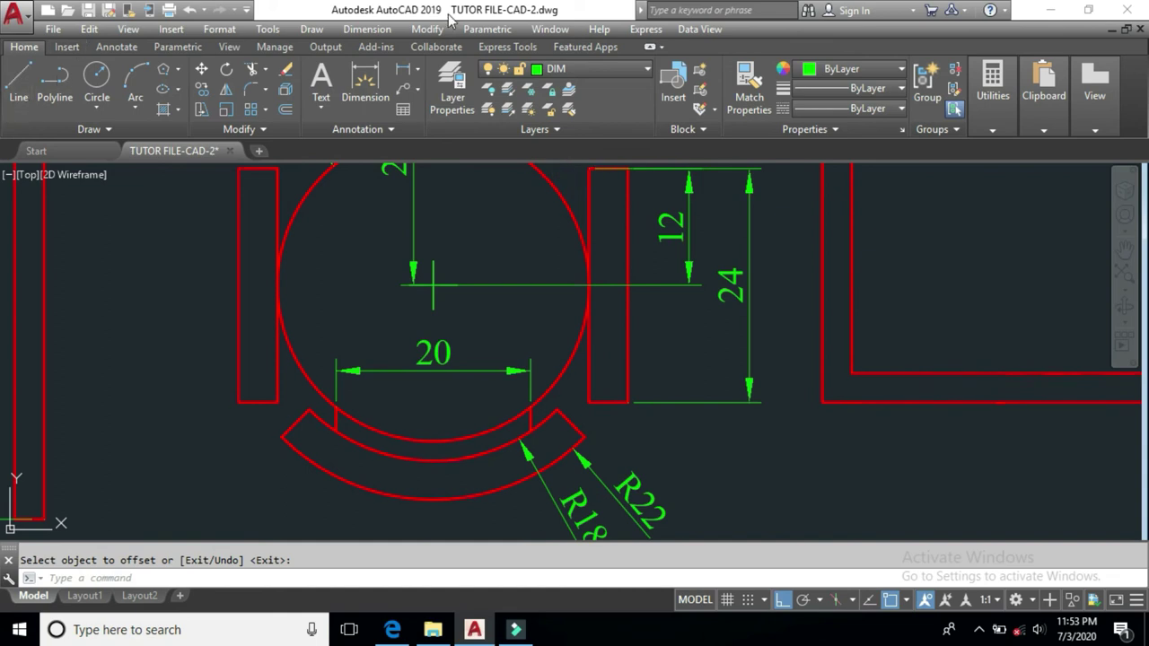
# Add a 90° angular dimension across the curved piece beneath the circle
pyautogui.write('D')
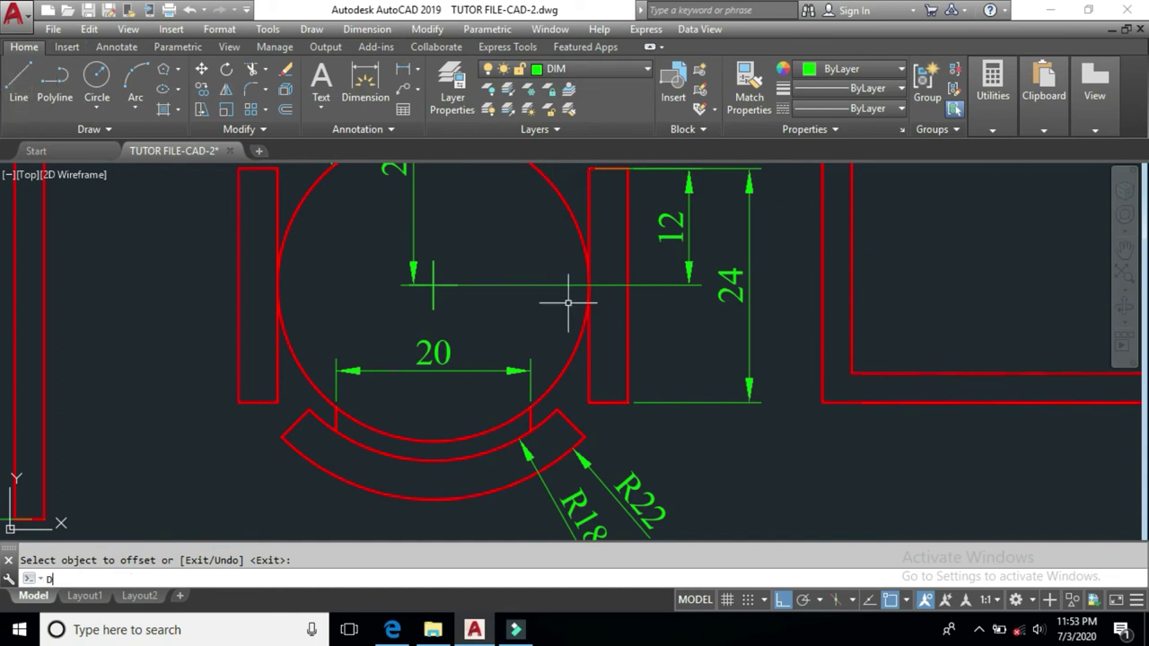
pyautogui.write('AN')
pyautogui.press('Return')
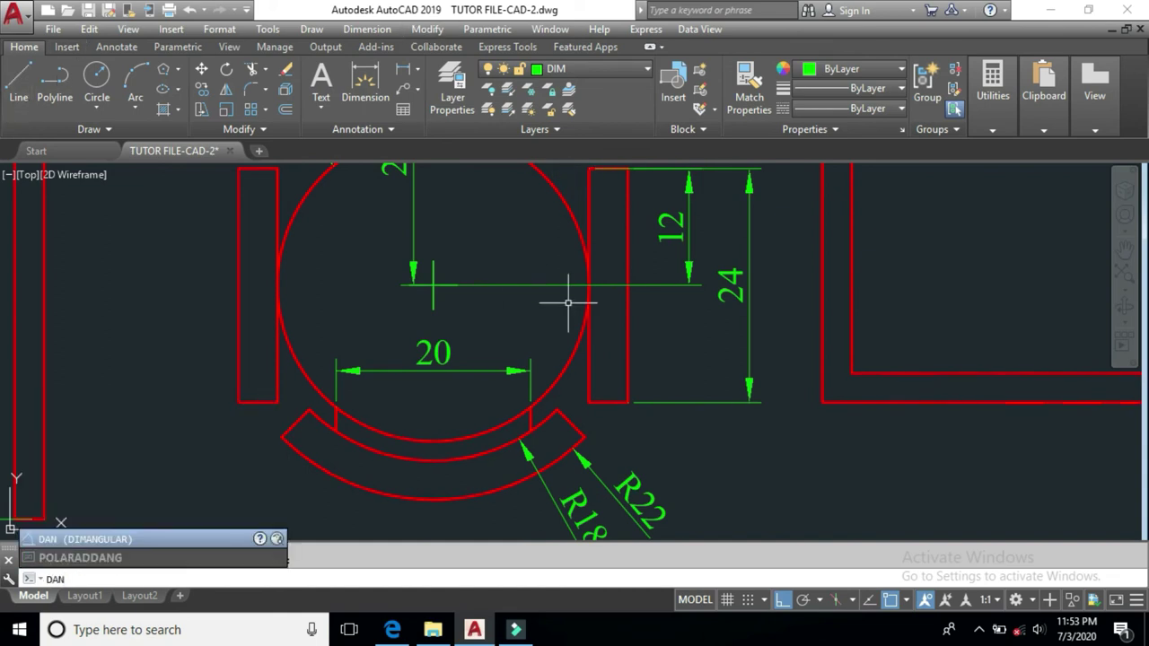
pyautogui.click(571, 427)
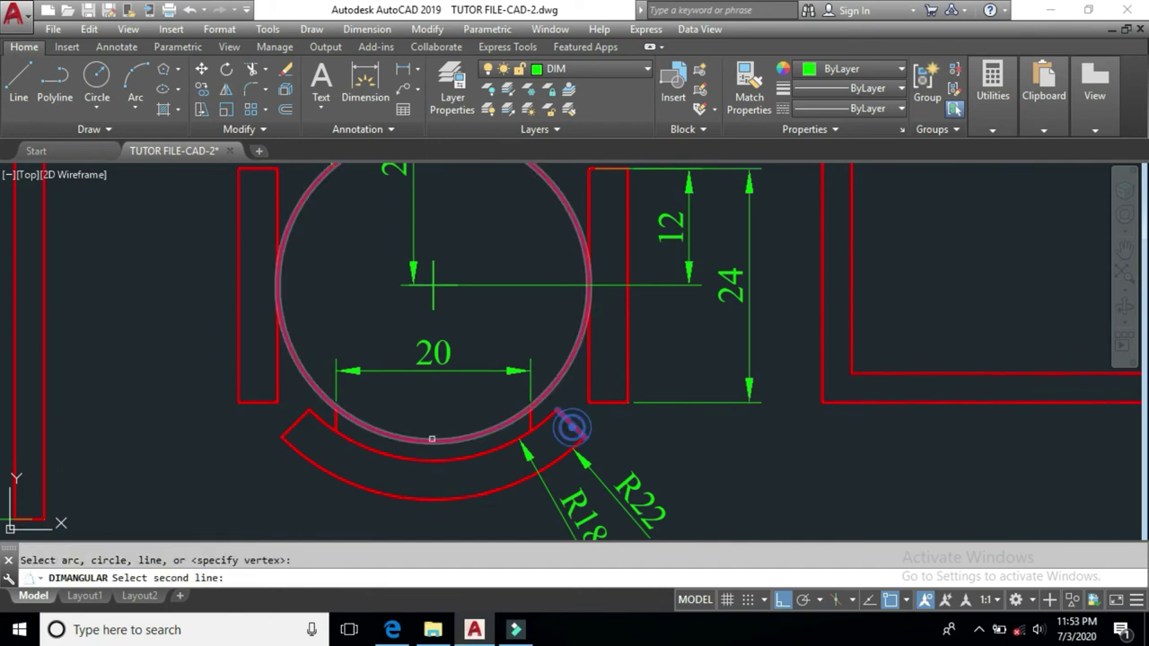
pyautogui.click(295, 424)
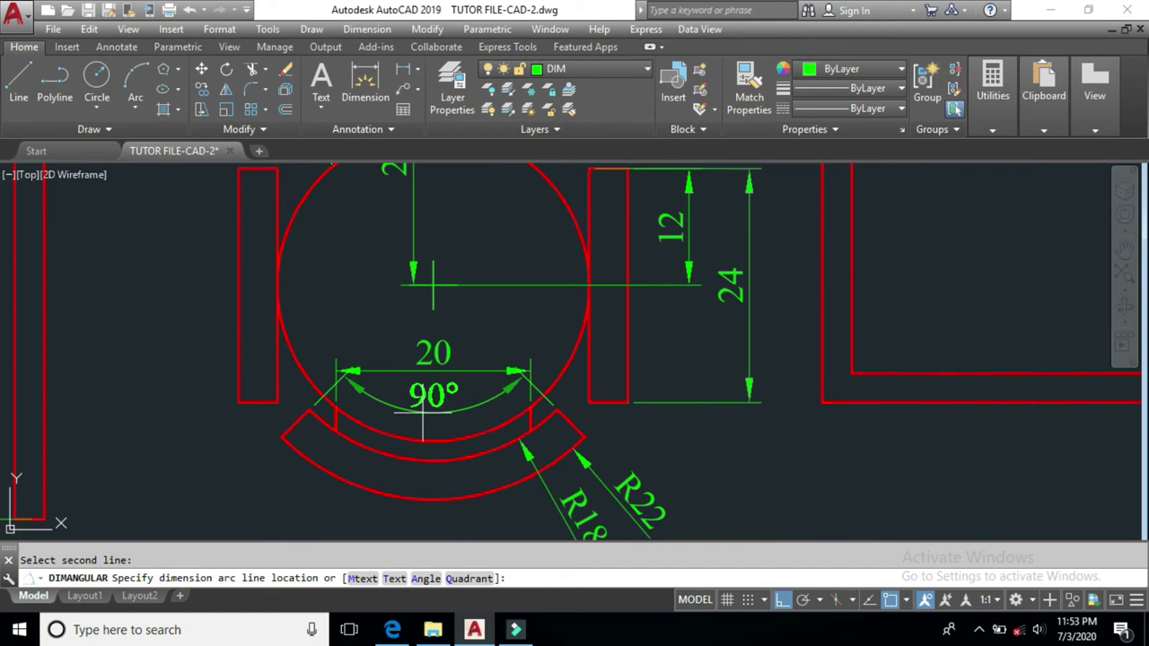
pyautogui.click(334, 395)
pyautogui.scroll(-2, 310, 393)
pyautogui.scroll(-2, 456, 405)
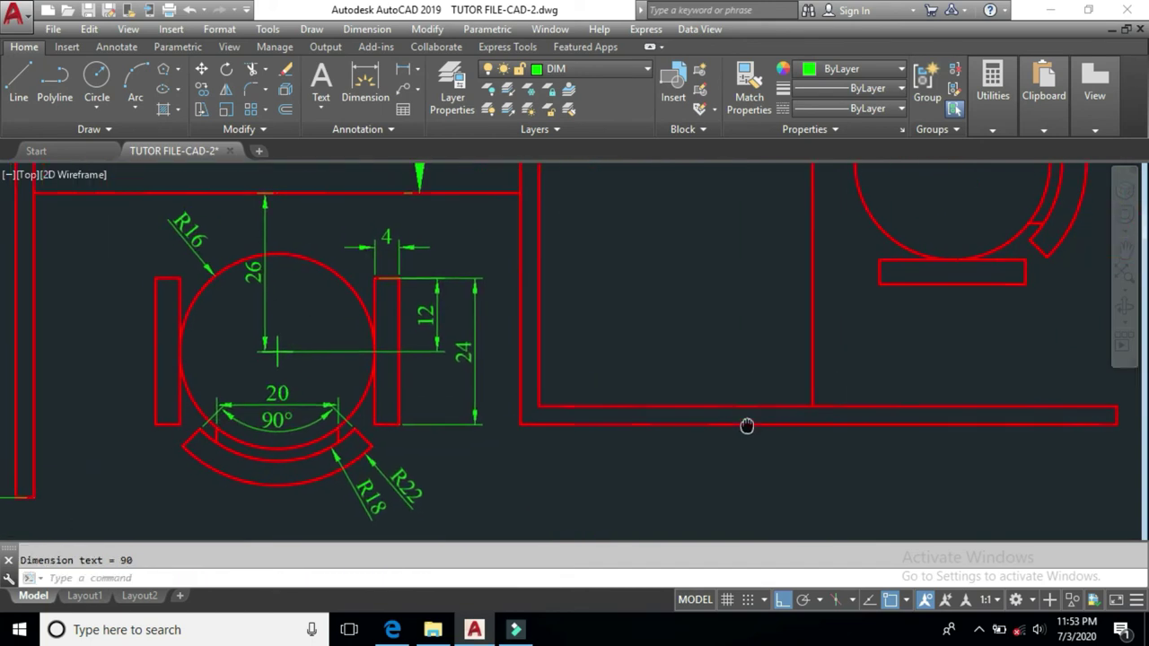
# Centre the view on the right-hand copy's circle and make FIG the current layer
pyautogui.moveTo(655, 235)
pyautogui.mouseDown(button='middle')
pyautogui.moveTo(777, 337)
pyautogui.moveTo(698, 398)
pyautogui.mouseUp(button='middle')
pyautogui.scroll(-3, 626, 356)
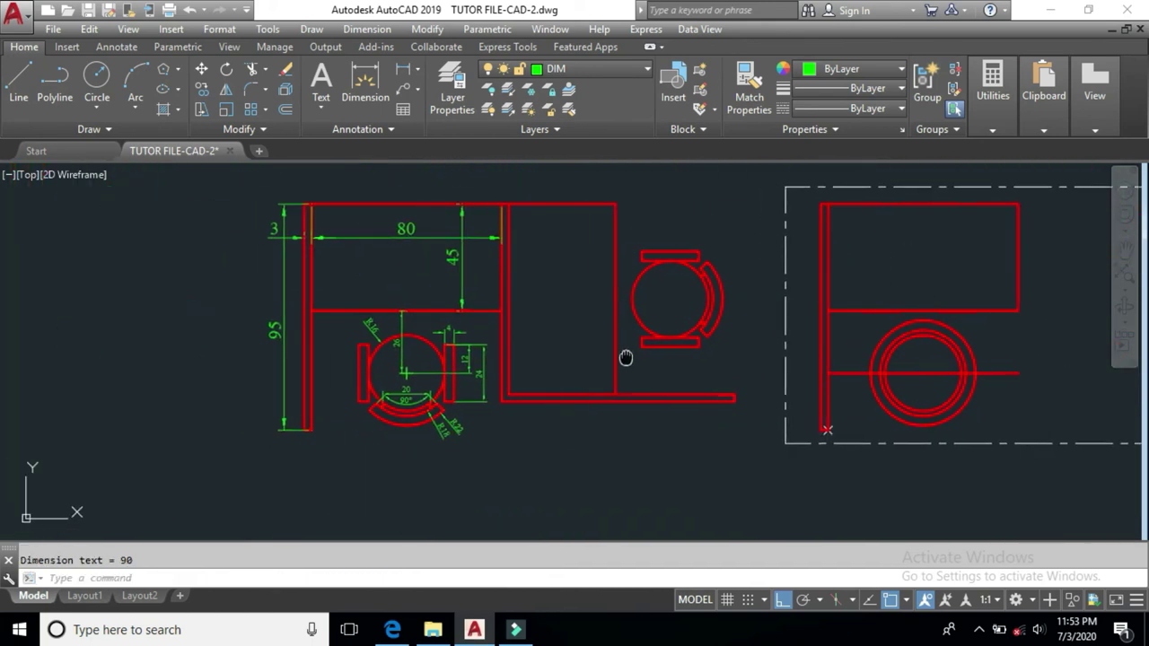
pyautogui.moveTo(879, 398); pyautogui.dragTo(526, 416, button='middle')
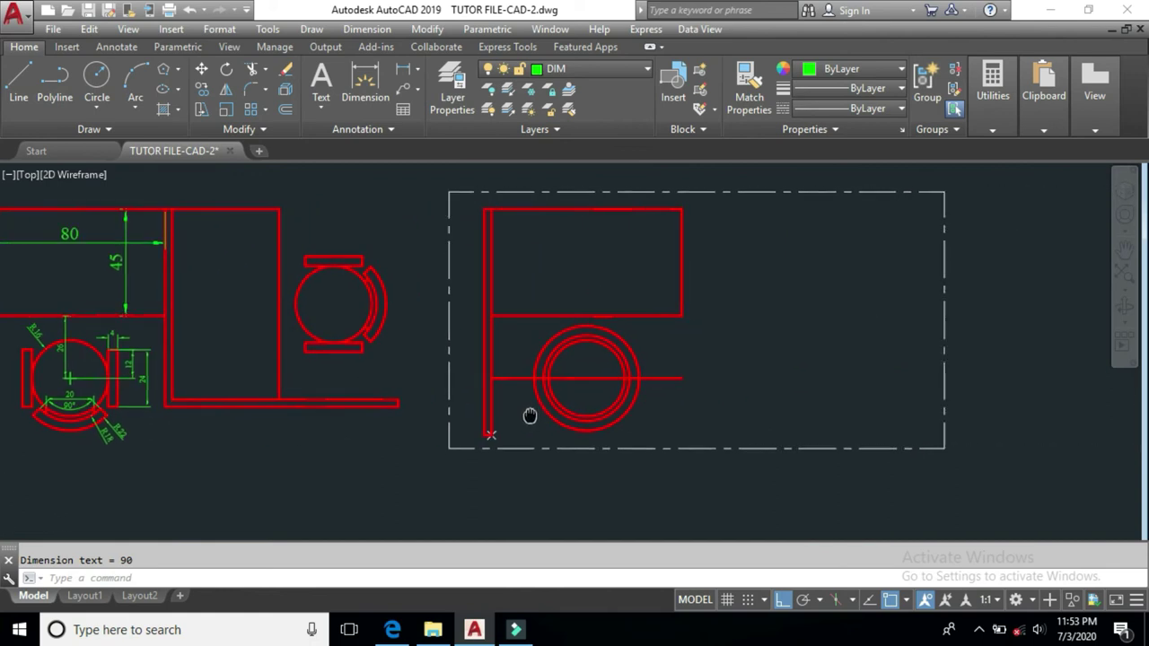
pyautogui.moveTo(322, 419); pyautogui.dragTo(476, 420, button='middle')
pyautogui.scroll(2, 607, 410)
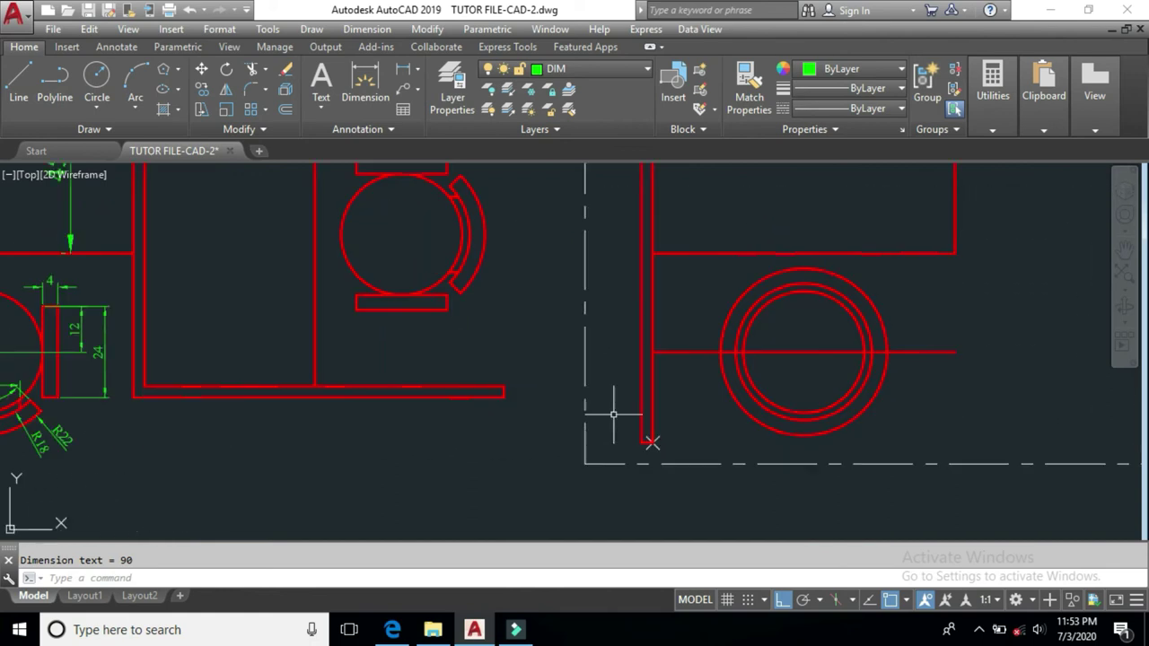
pyautogui.moveTo(752, 441); pyautogui.dragTo(814, 433, button='middle')
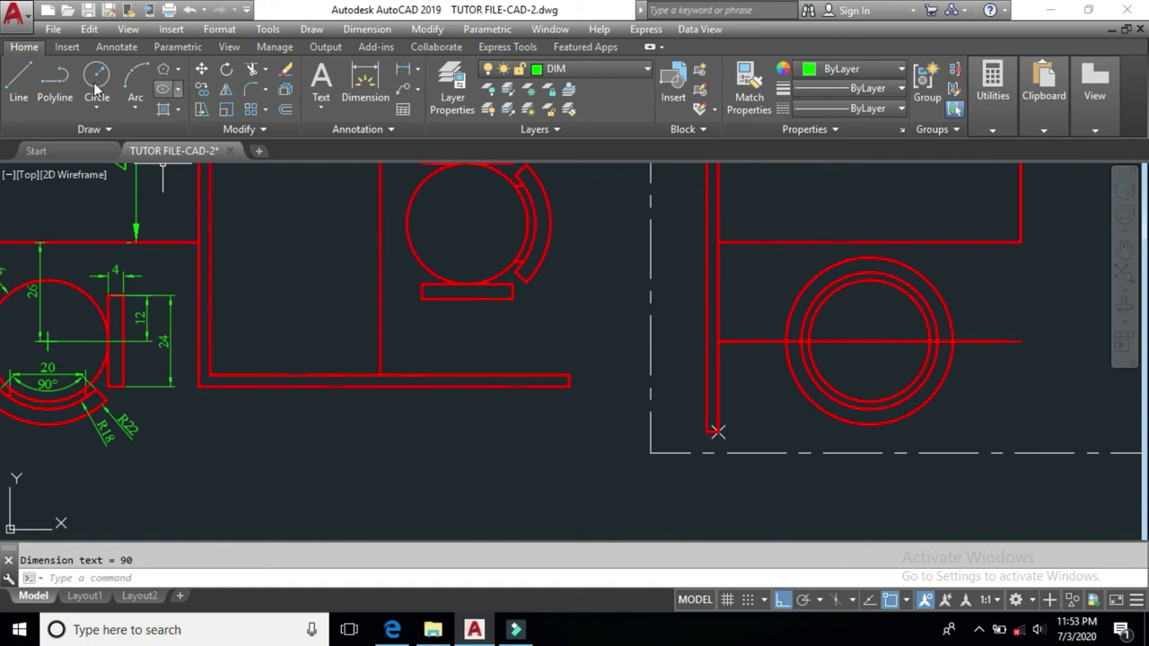
pyautogui.click(19, 79)
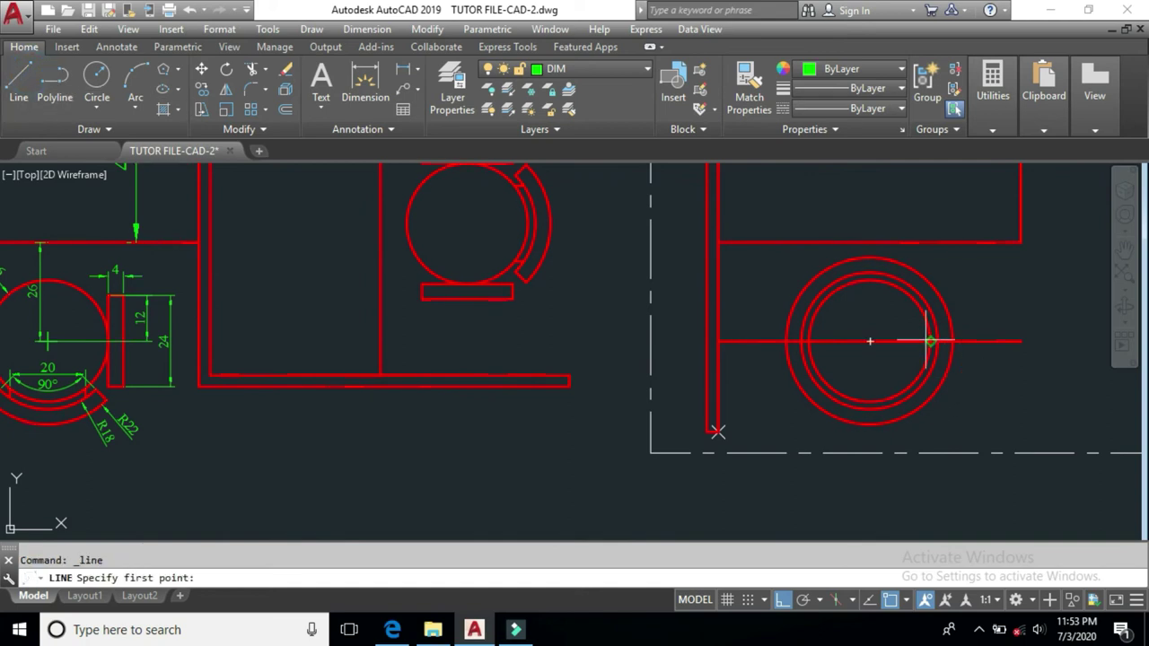
pyautogui.click(870, 341)
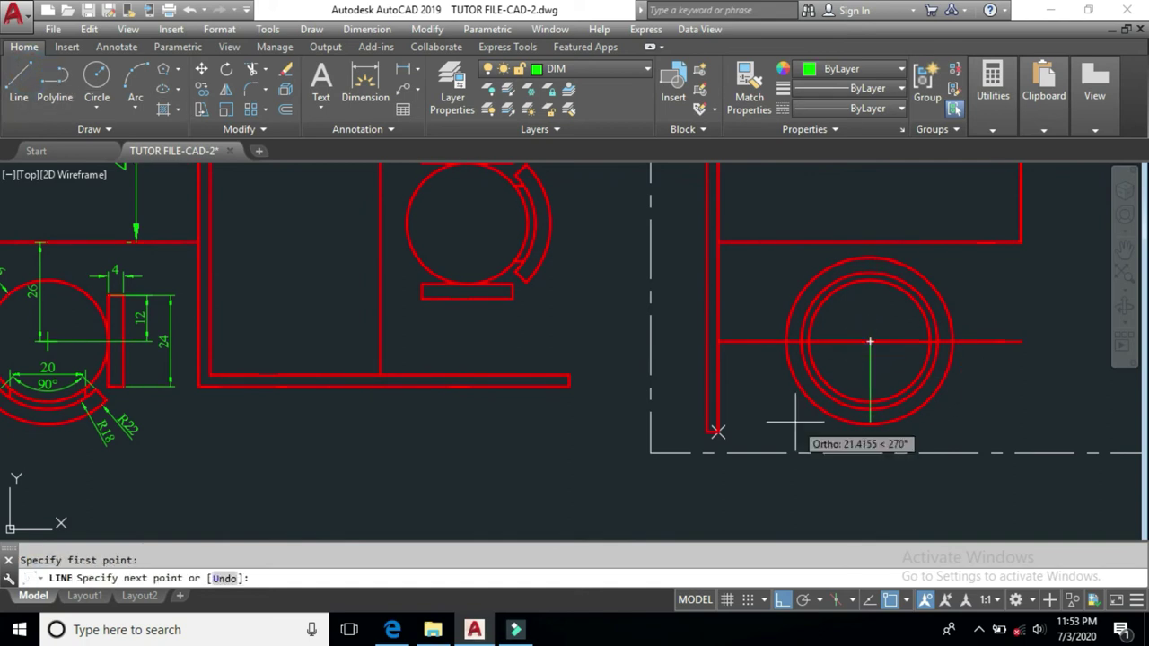
pyautogui.press('Escape')
pyautogui.click(599, 69)
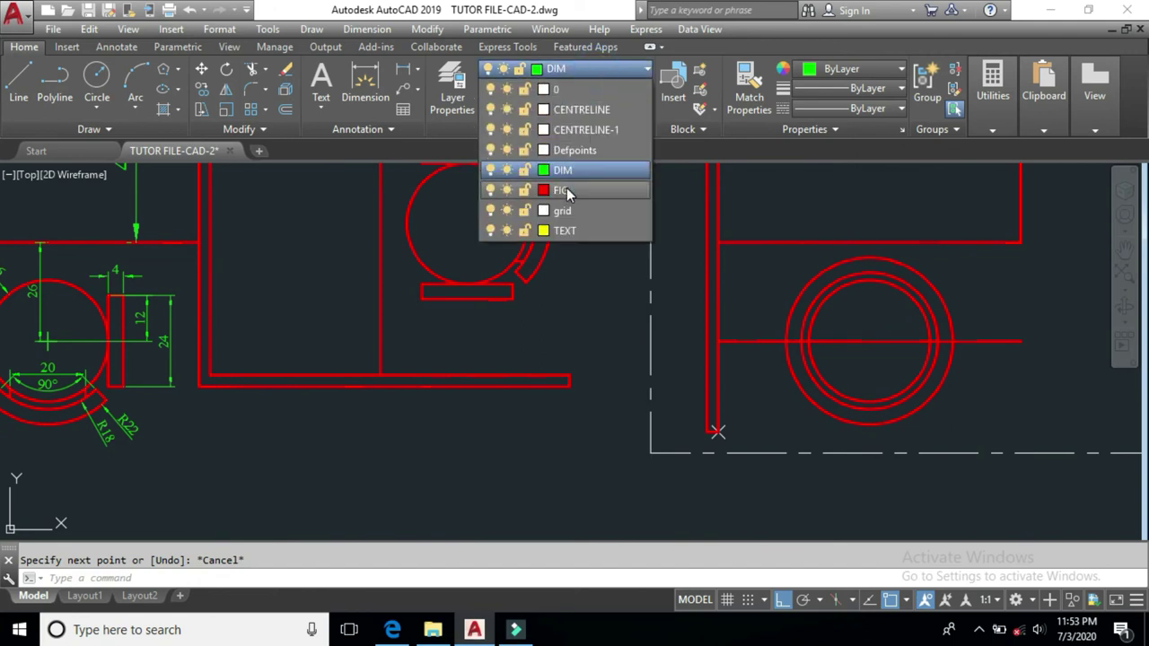
pyautogui.click(564, 190)
# Draw a 22-unit line at 225° from the concentric circles' centre
pyautogui.press('Return')
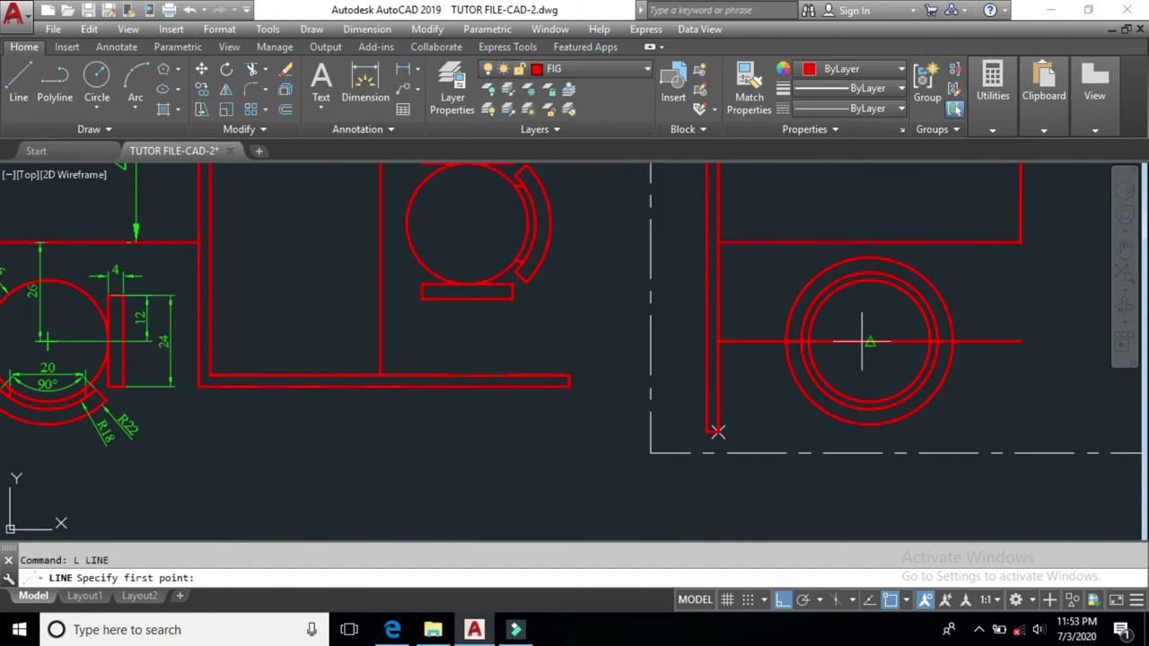
pyautogui.click(869, 341)
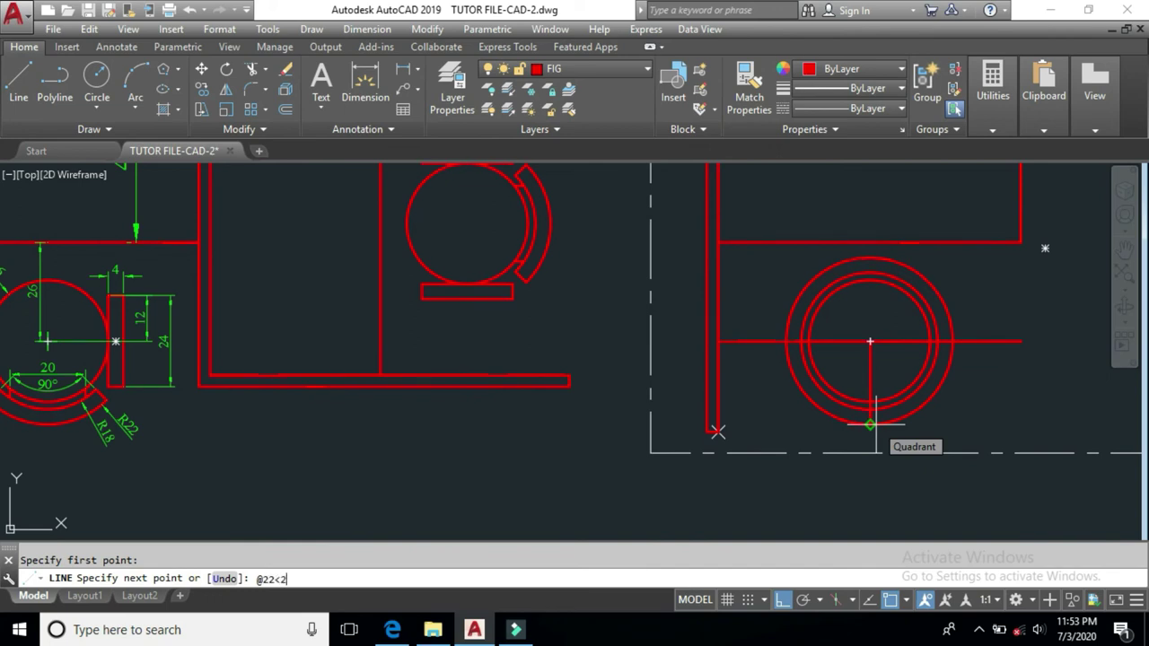
pyautogui.write('5')
pyautogui.press('Return')
pyautogui.press('Return')
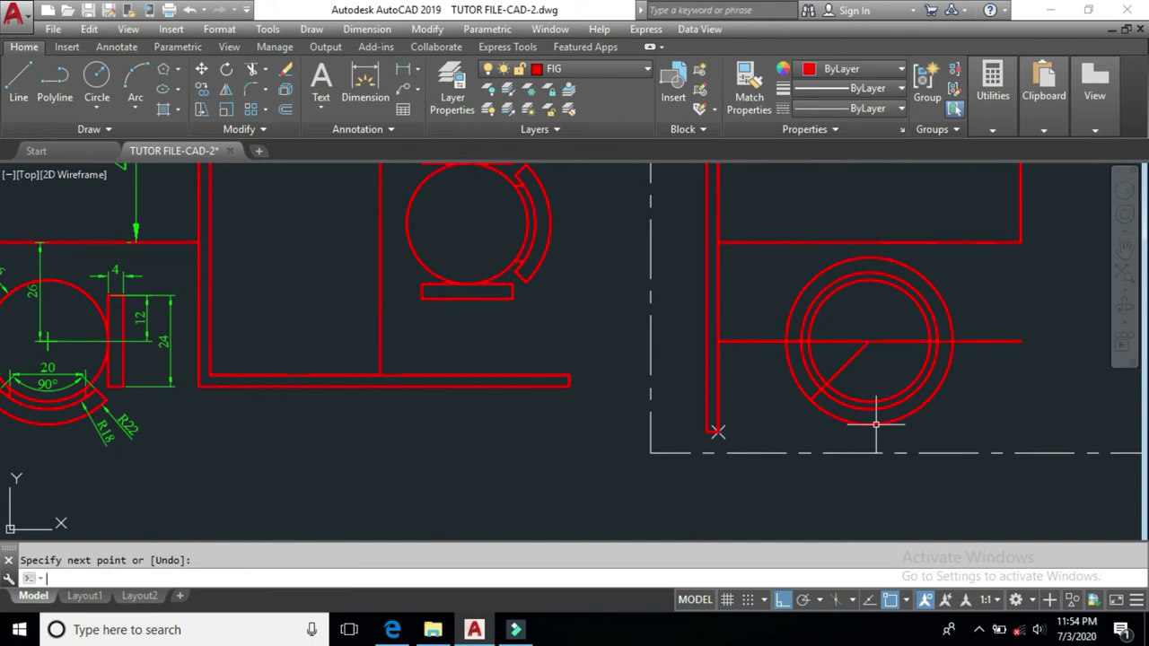
pyautogui.scroll(-2, 832, 395)
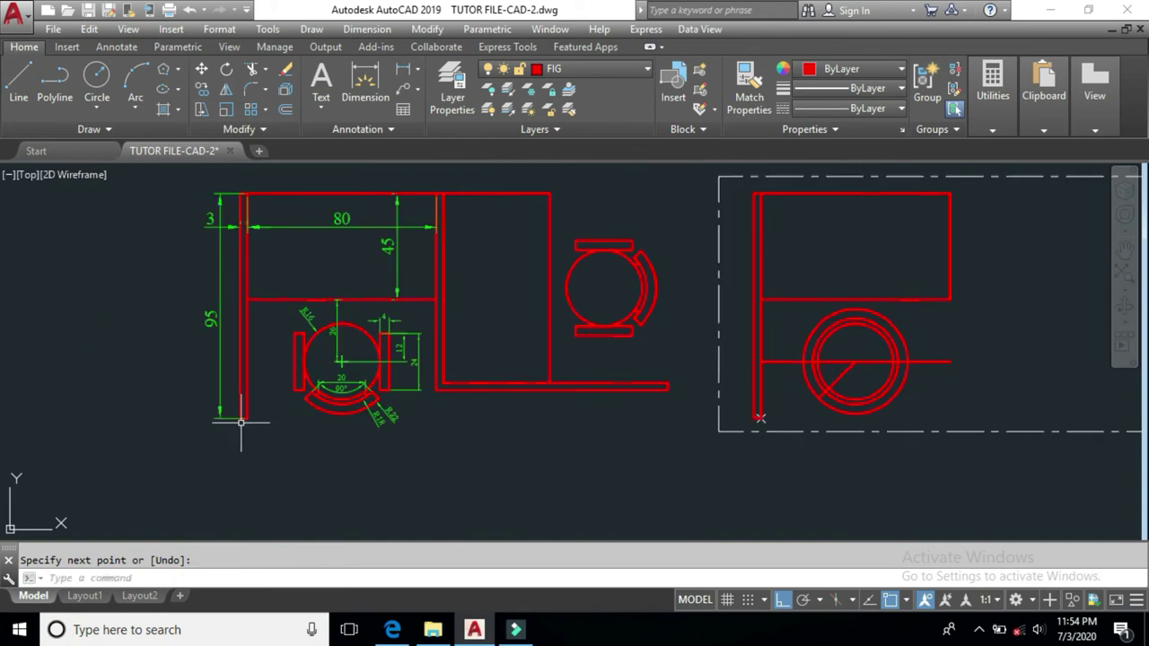
pyautogui.scroll(2, 769, 452)
pyautogui.moveTo(724, 431); pyautogui.dragTo(732, 472, button='middle')
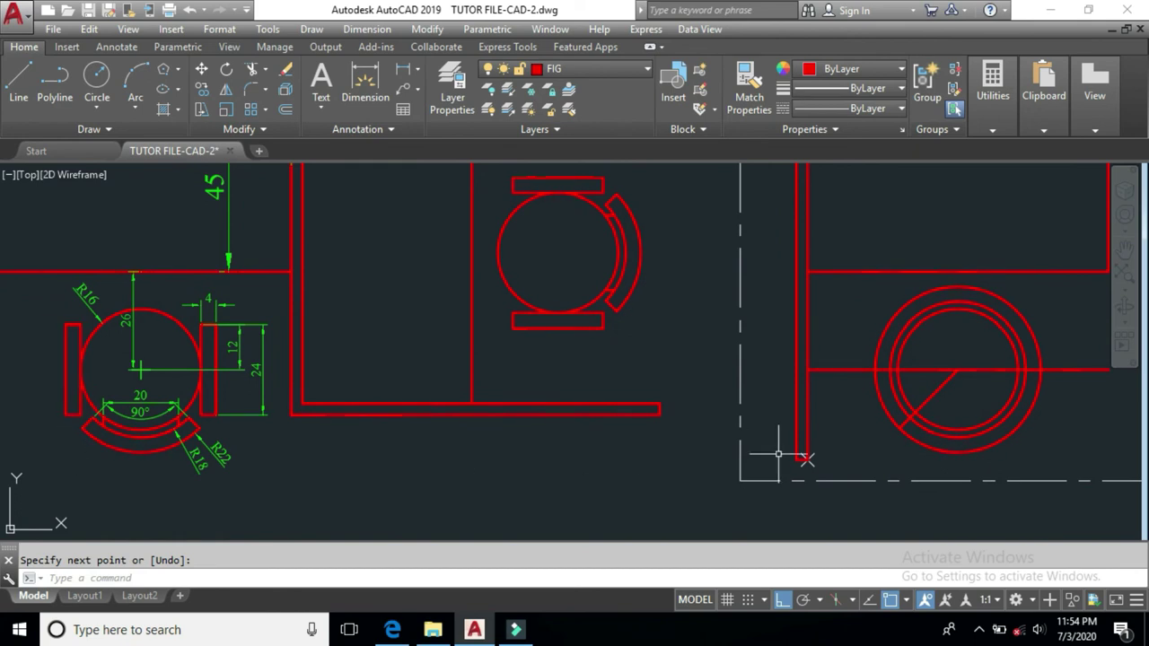
pyautogui.click(960, 405)
# Mirror the diagonal about a vertical axis through the centre, keeping the original, forming a V
pyautogui.click(936, 385)
pyautogui.write('m')
pyautogui.press('Return')
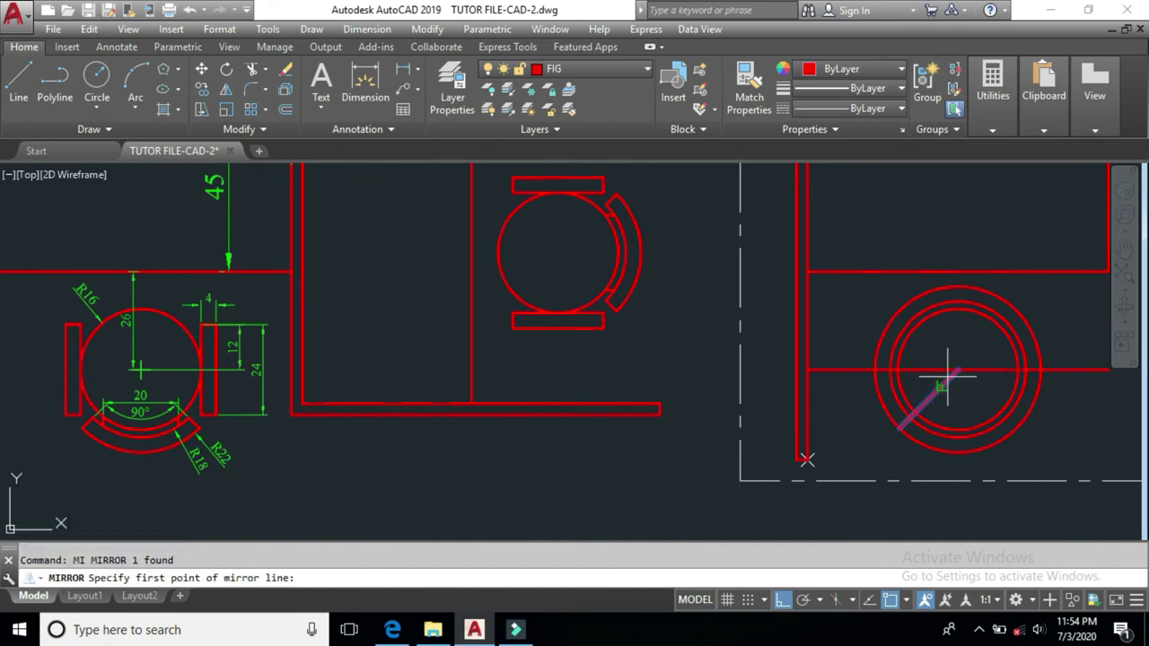
pyautogui.click(958, 369)
pyautogui.click(958, 255)
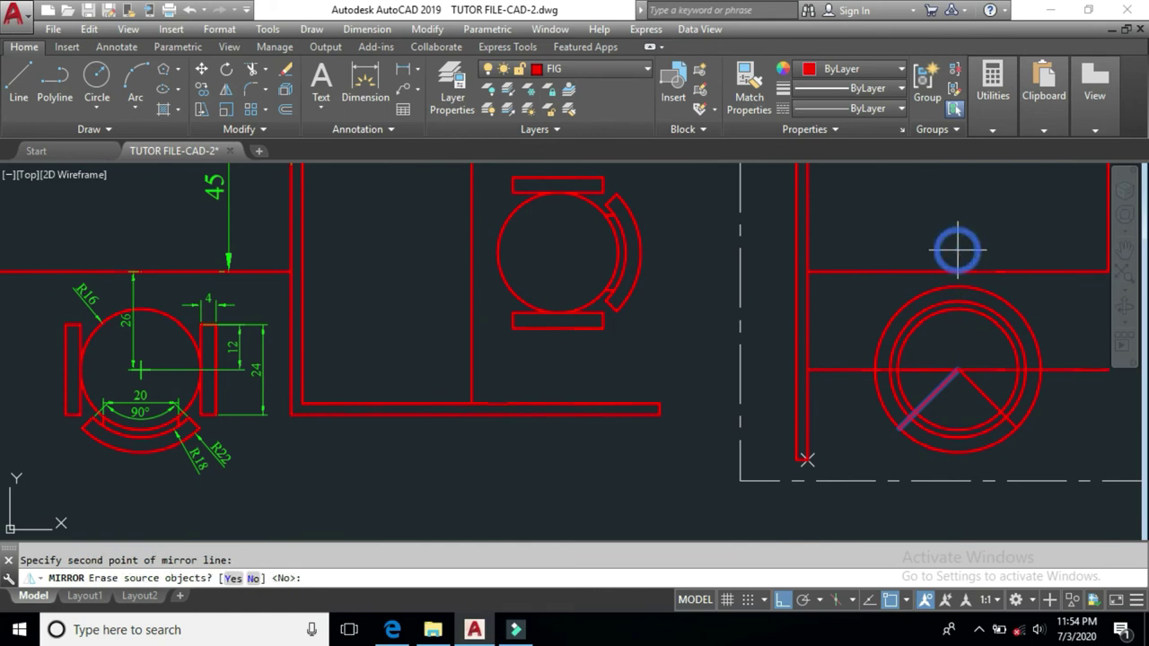
pyautogui.press('Return')
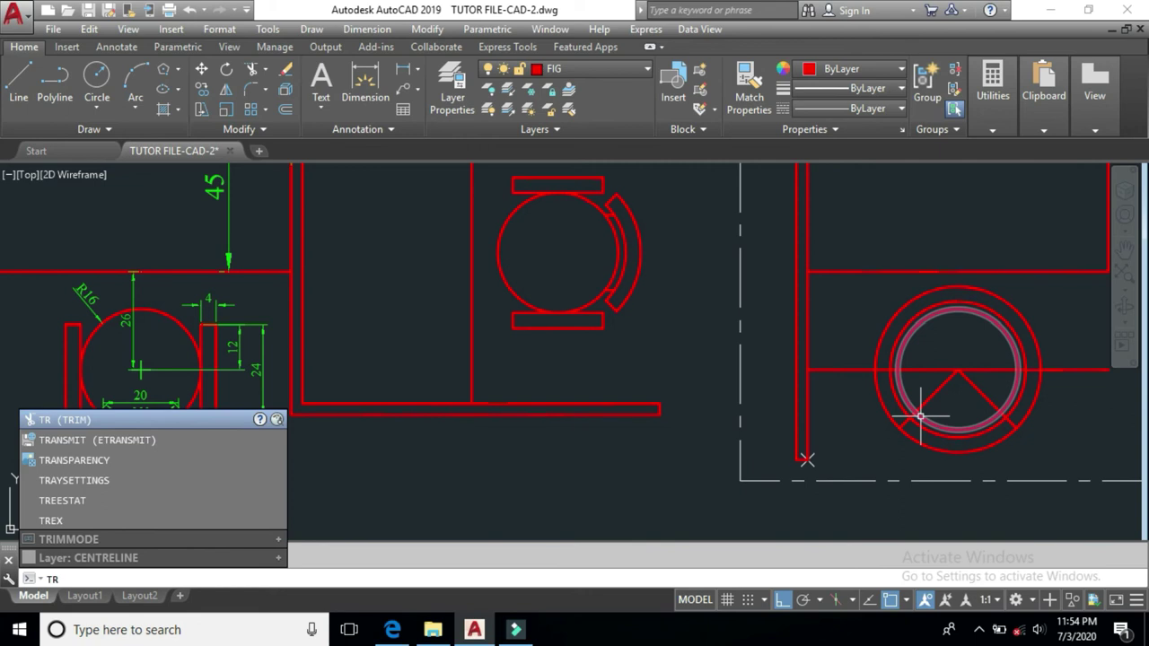
# Trim the outer circles and line pieces around the V, leaving a curved band below
pyautogui.press('Return')
pyautogui.press('Return')
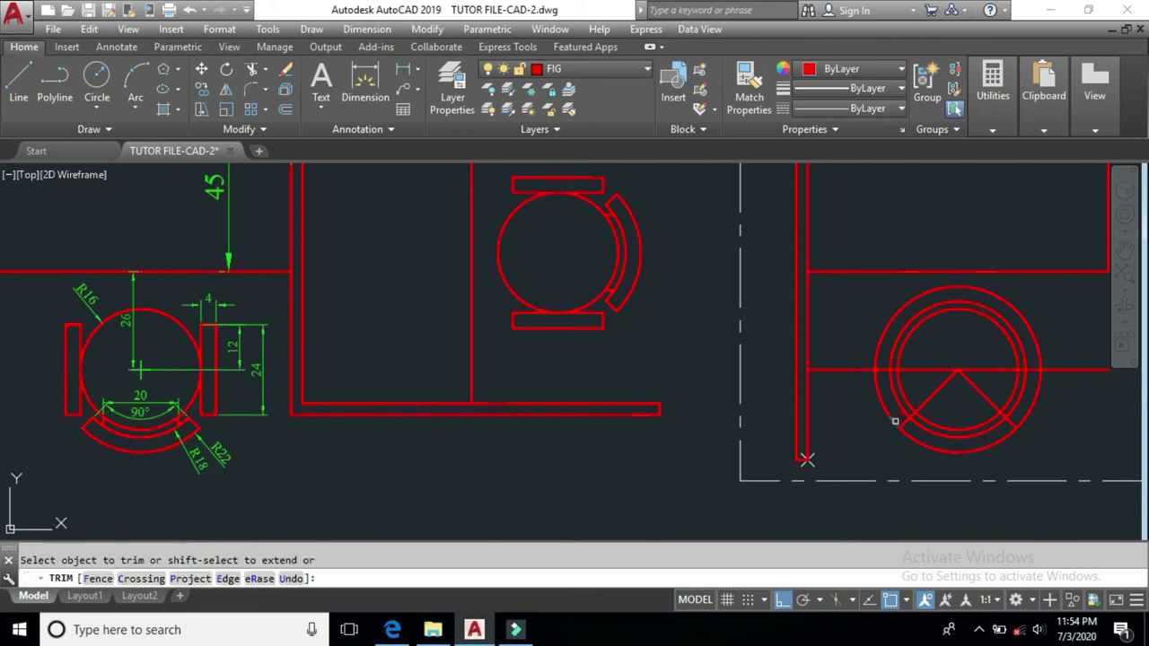
pyautogui.click(893, 419)
pyautogui.click(906, 411)
pyautogui.scroll(5, 921, 417)
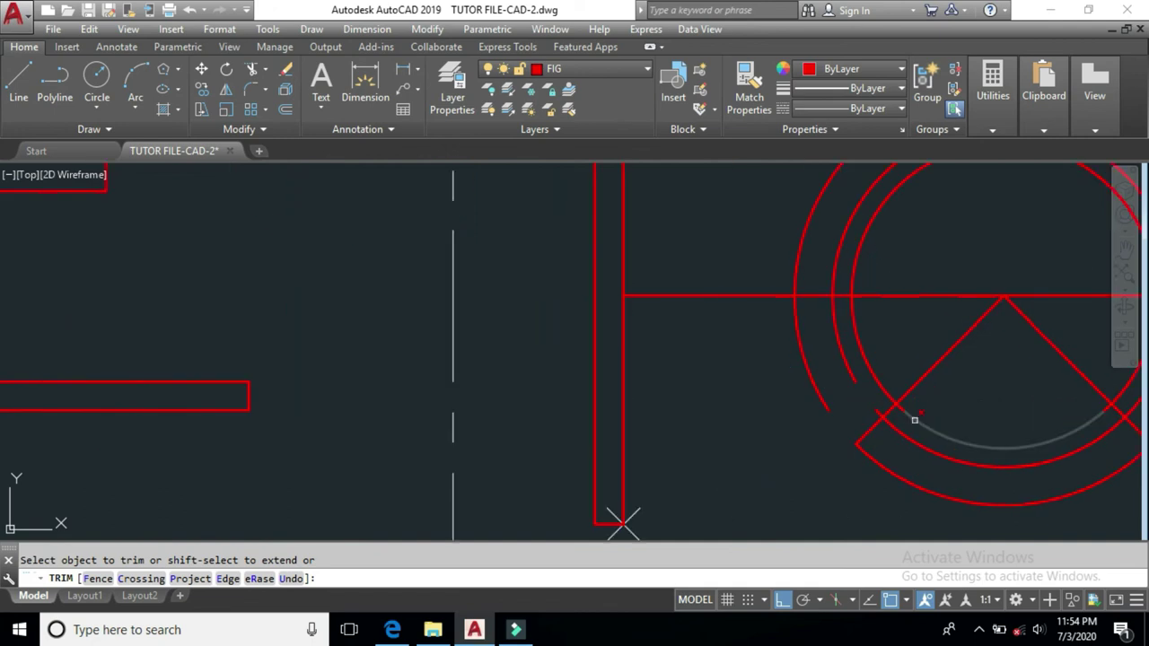
pyautogui.click(877, 406)
pyautogui.scroll(-2, 491, 460)
pyautogui.scroll(3, 969, 427)
pyautogui.click(949, 403)
pyautogui.click(932, 399)
pyautogui.scroll(-3, 688, 404)
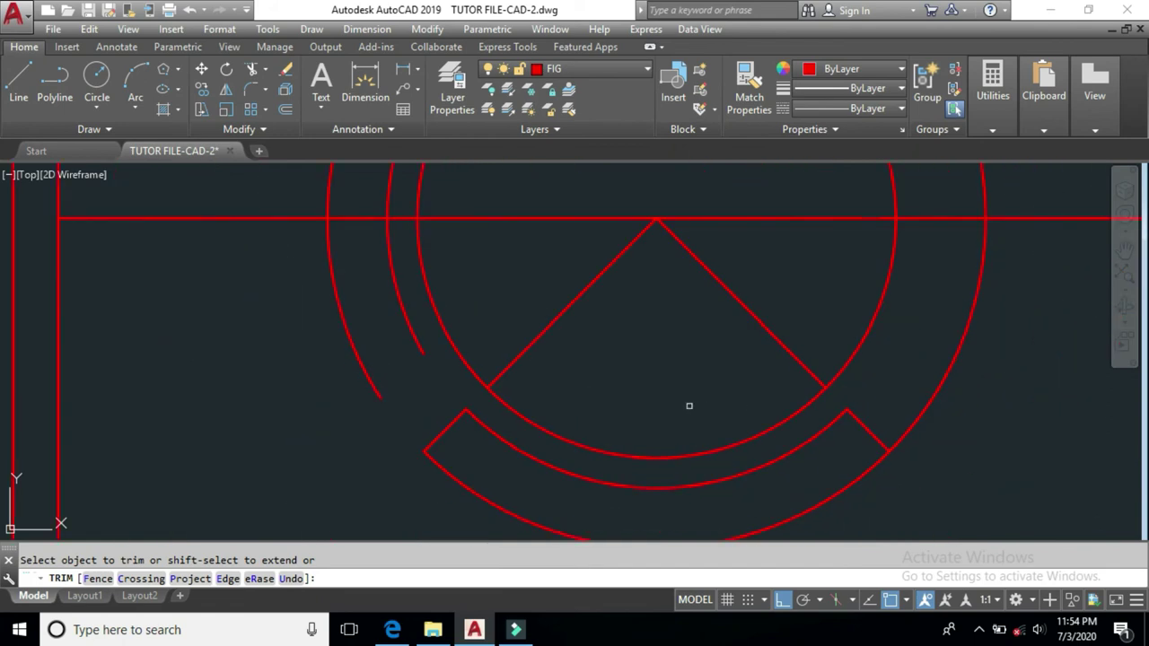
pyautogui.click(897, 440)
pyautogui.scroll(-3, 903, 458)
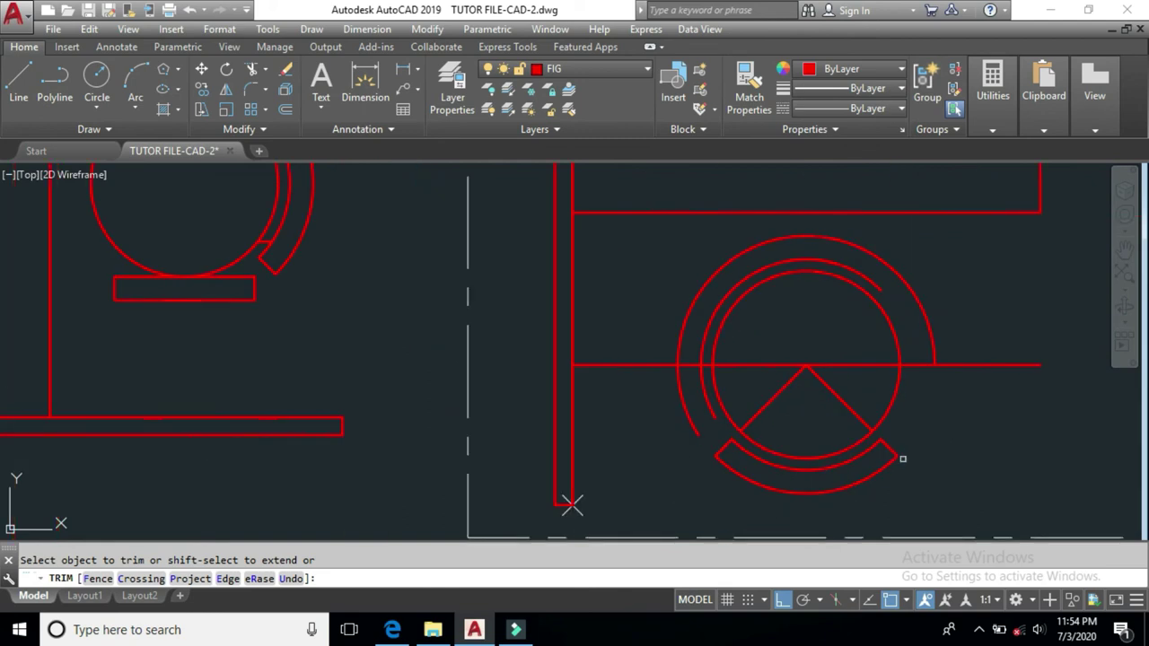
pyautogui.scroll(-2, 903, 459)
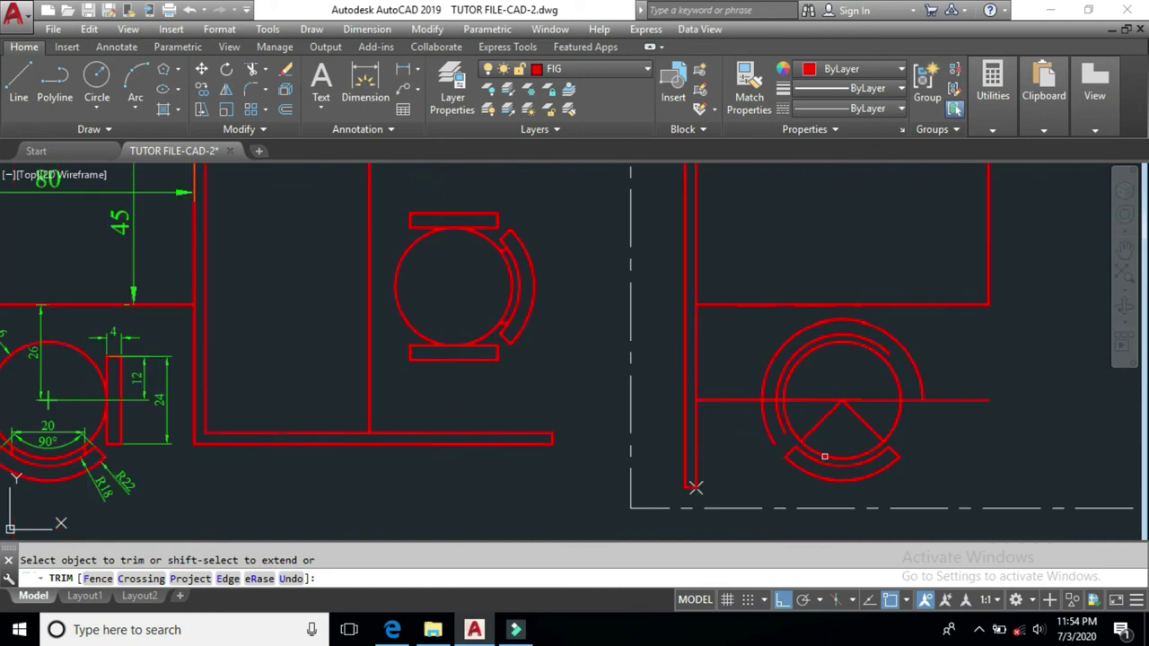
# Delete the two leftover left arcs and the two V lines
pyautogui.moveTo(798, 461); pyautogui.dragTo(815, 461, button='middle')
pyautogui.press('Escape')
pyautogui.click(792, 443)
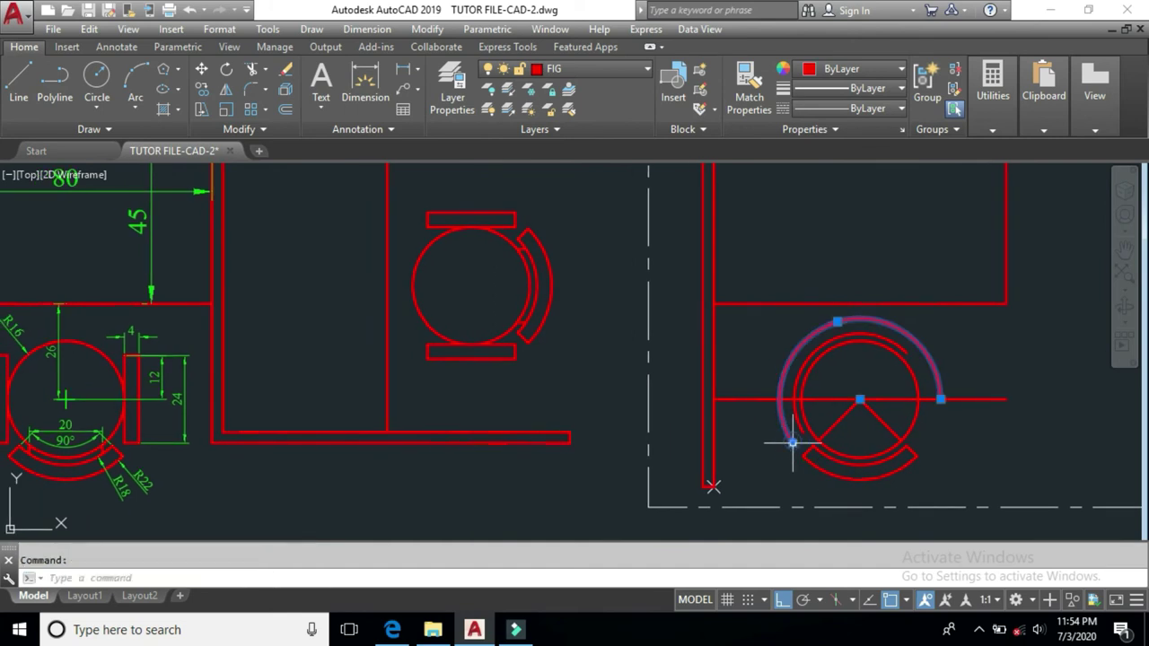
pyautogui.click(801, 421)
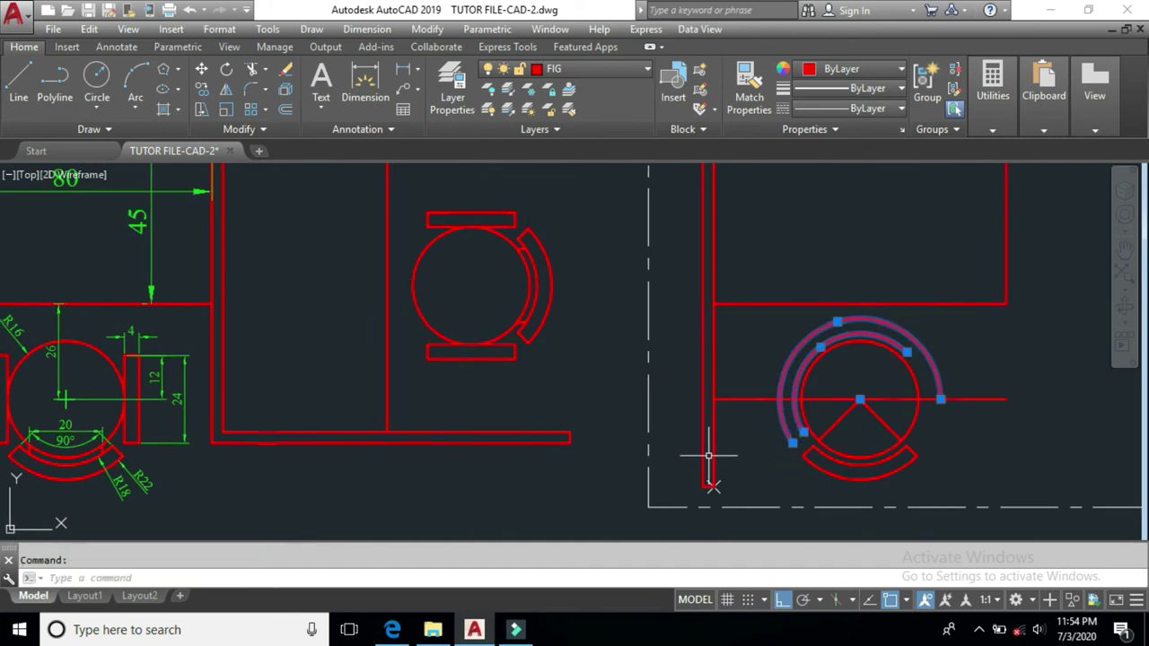
pyautogui.press('Delete')
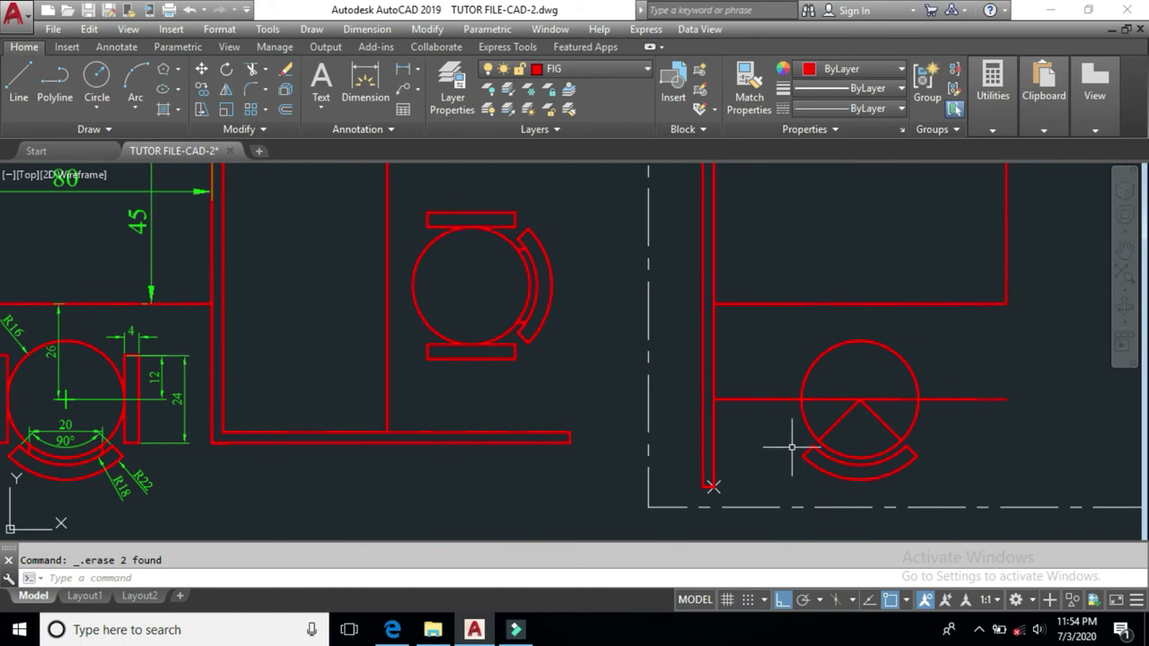
pyautogui.click(895, 425)
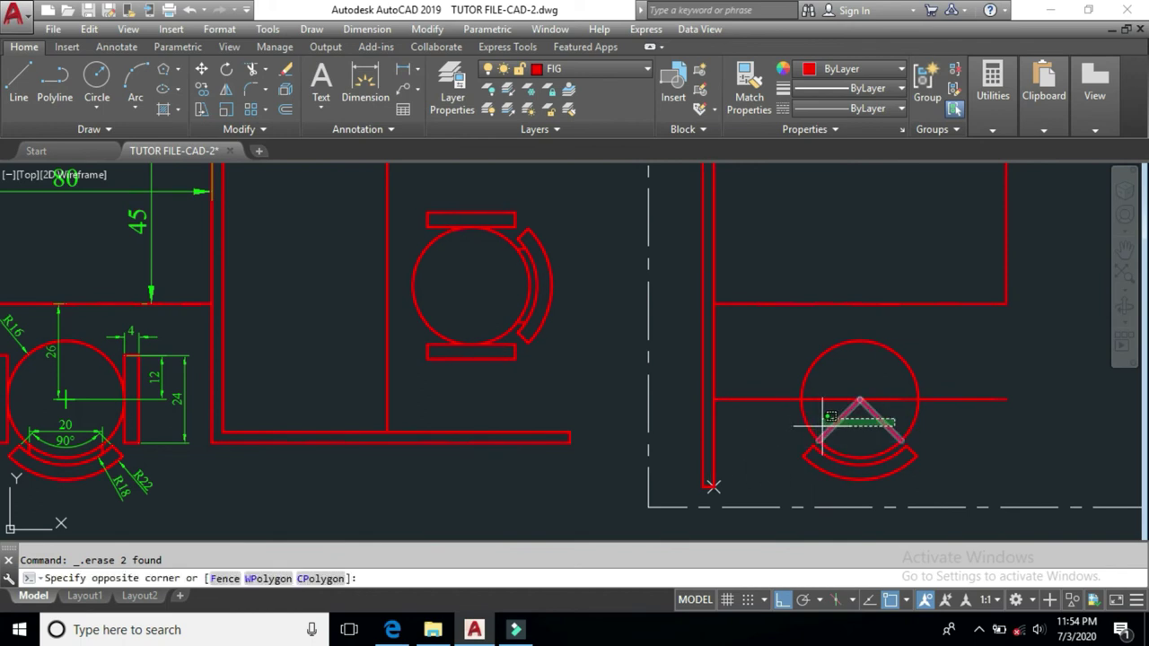
pyautogui.click(821, 420)
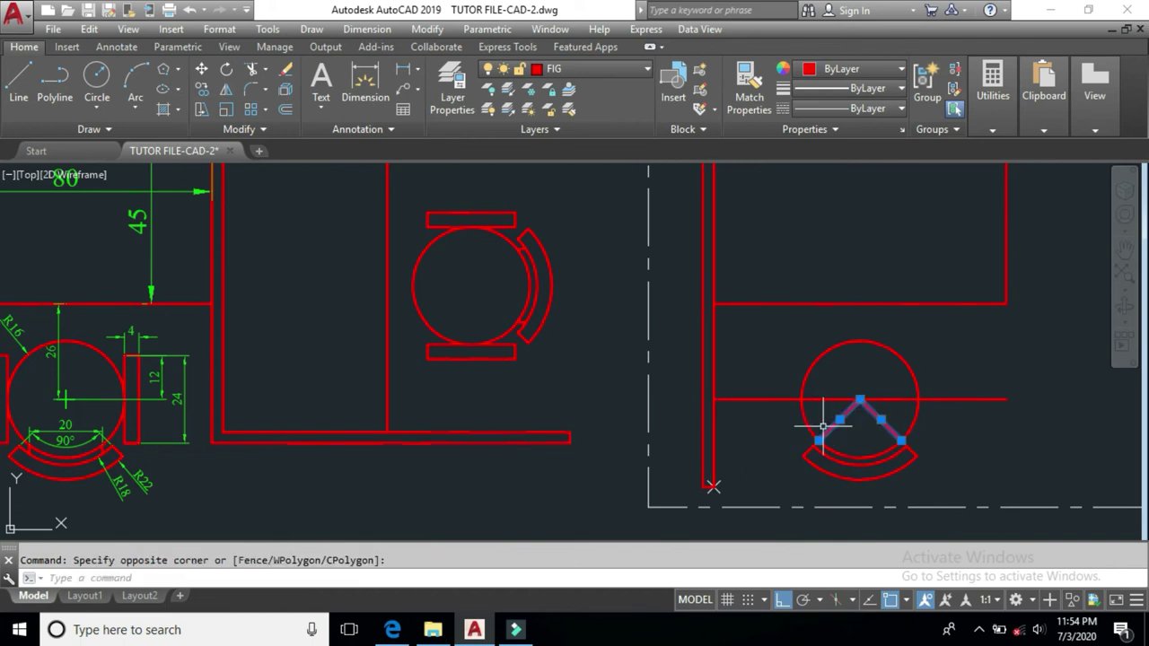
pyautogui.press('Delete')
# Pan and zoom to bring the right-hand circle back into view
pyautogui.moveTo(360, 431); pyautogui.dragTo(427, 434, button='middle')
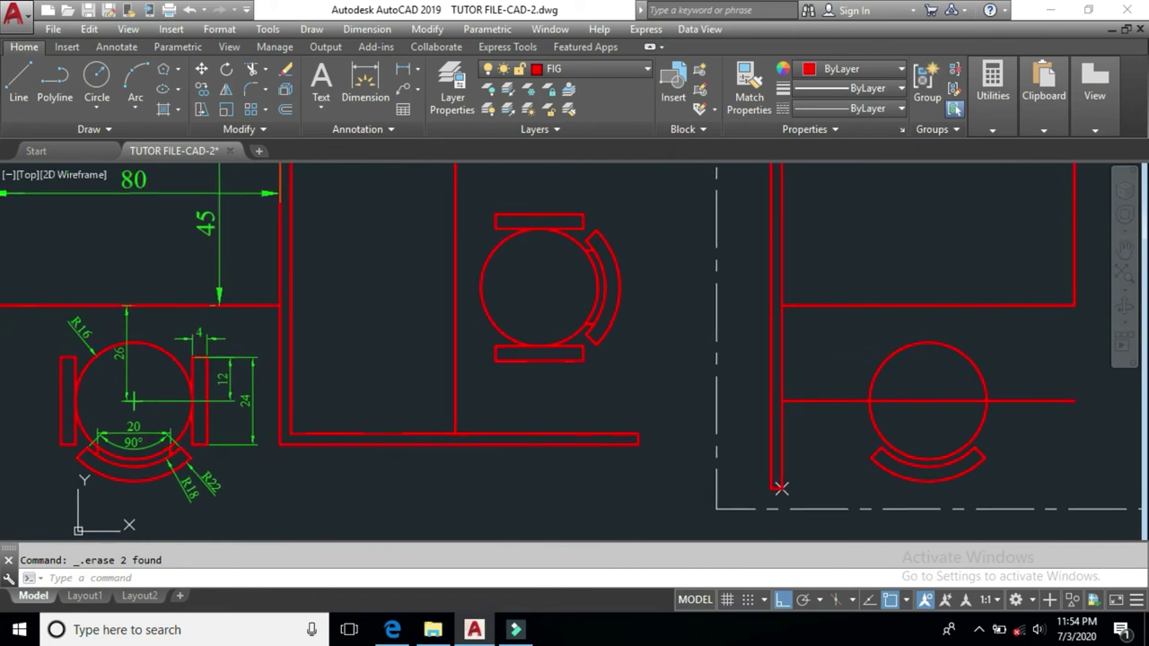
pyautogui.scroll(4, 117, 446)
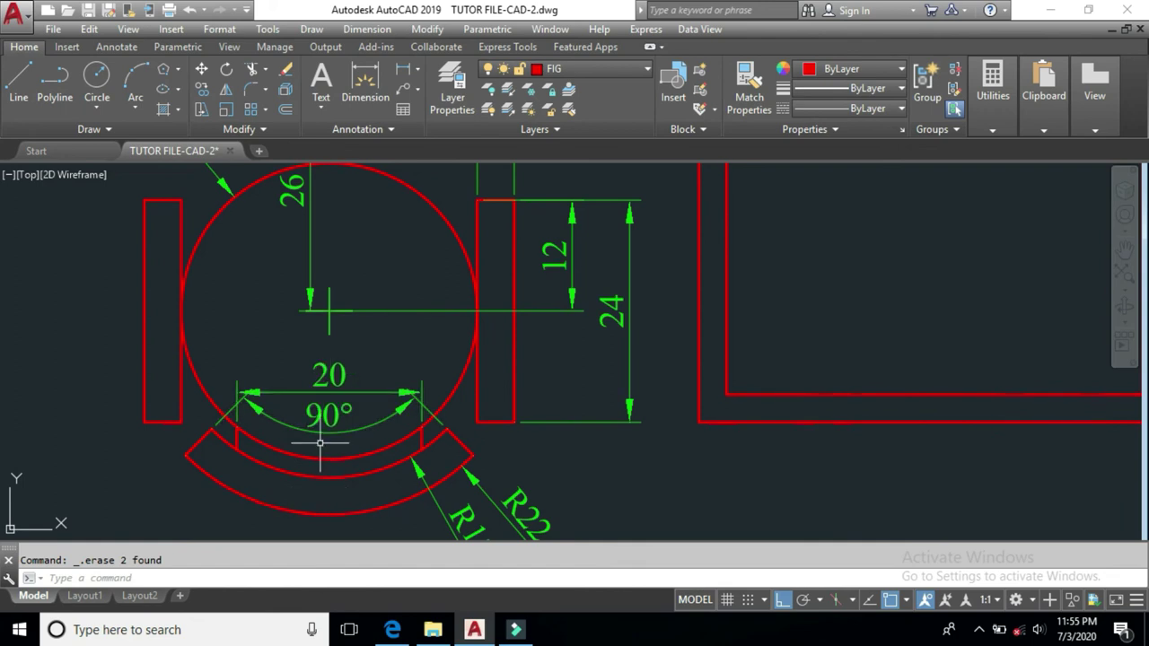
pyautogui.scroll(-2, 313, 453)
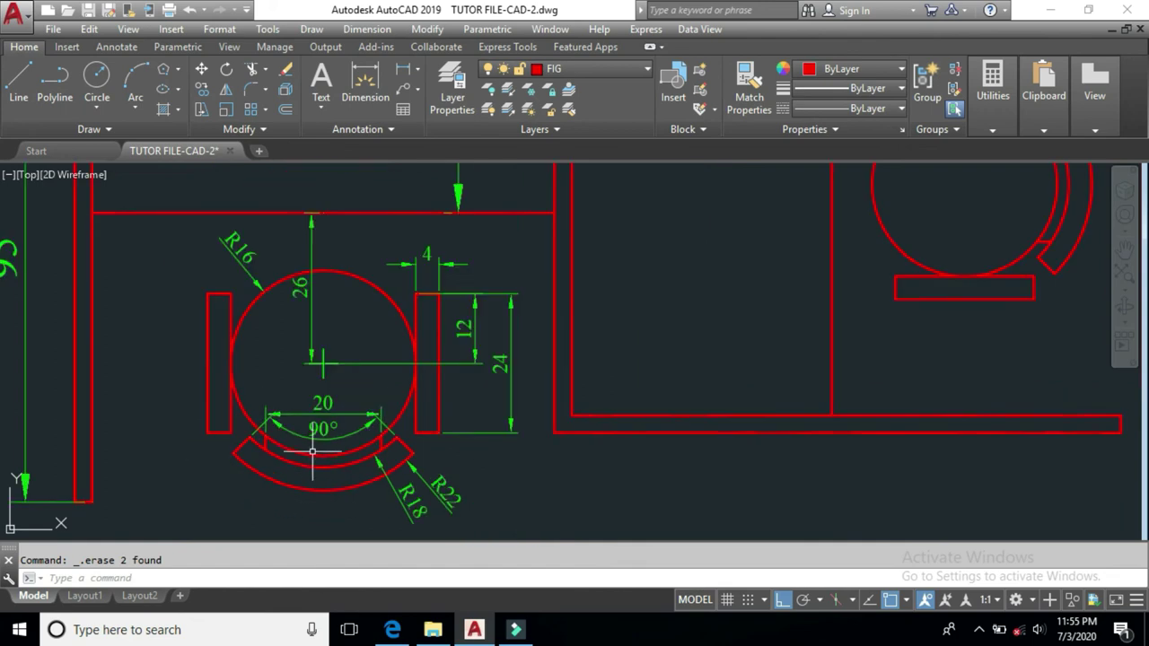
pyautogui.moveTo(960, 465); pyautogui.dragTo(816, 484, button='middle')
pyautogui.scroll(-4, 812, 449)
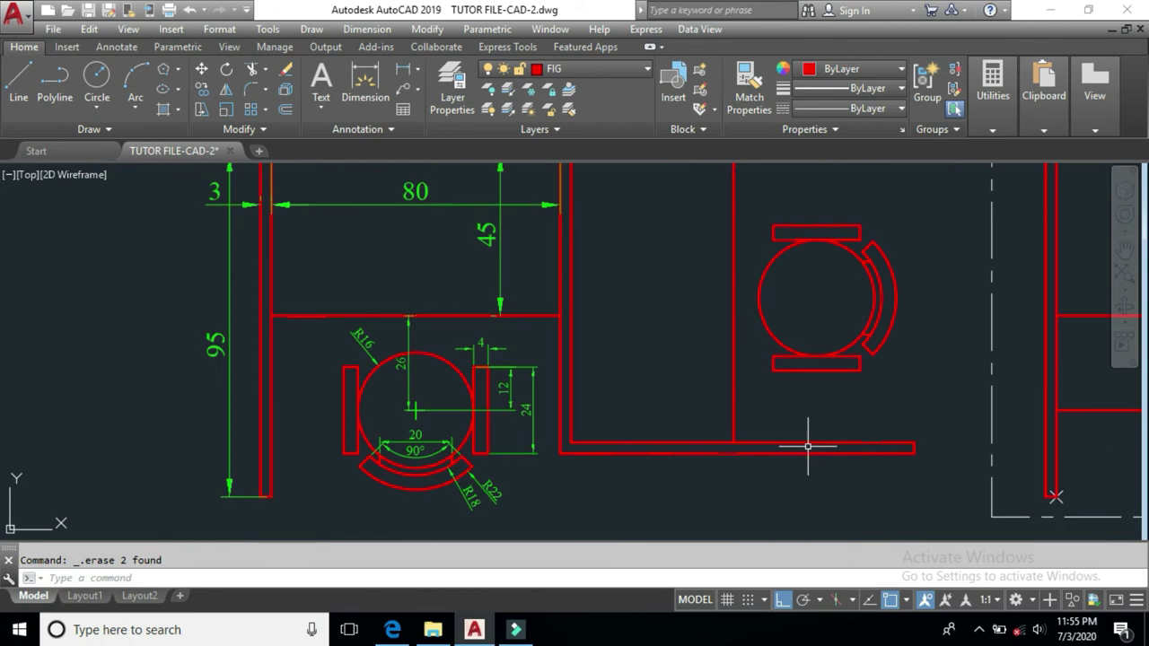
pyautogui.scroll(2, 983, 464)
pyautogui.moveTo(744, 482); pyautogui.dragTo(694, 479, button='middle')
pyautogui.scroll(2, 736, 469)
pyautogui.write('l')
pyautogui.press('Return')
# Draw a vertical centre line from the circle centre to the back arc, offset 10 each side
pyautogui.click(727, 330)
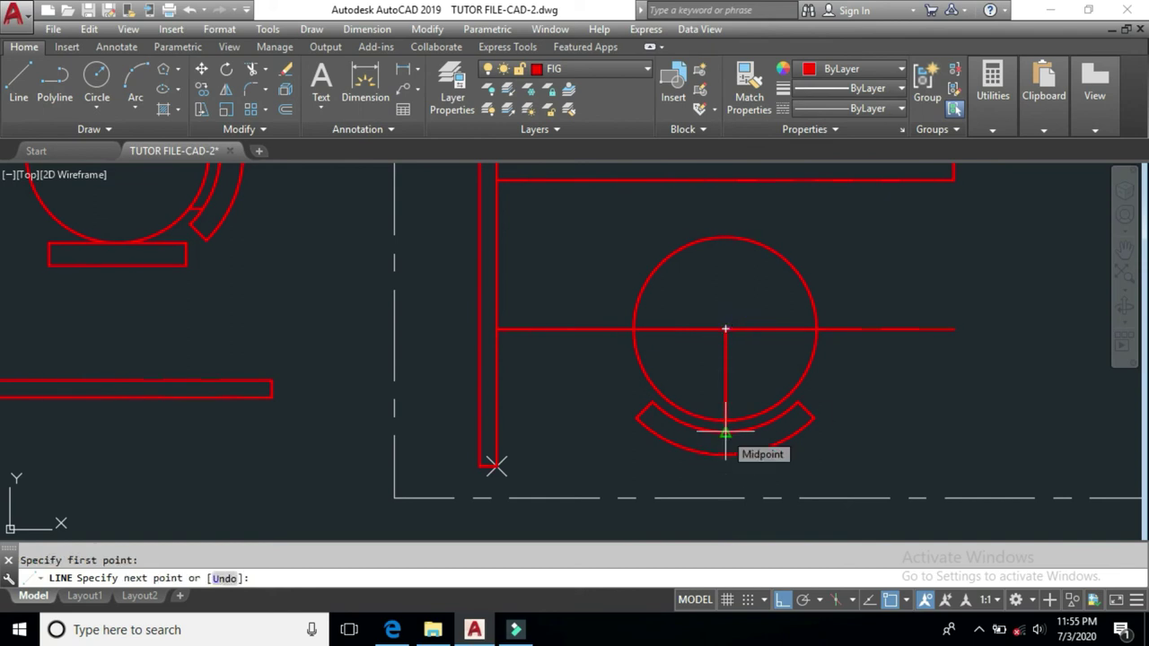
pyautogui.click(725, 432)
pyautogui.press('Return')
pyautogui.write('o')
pyautogui.press('Return')
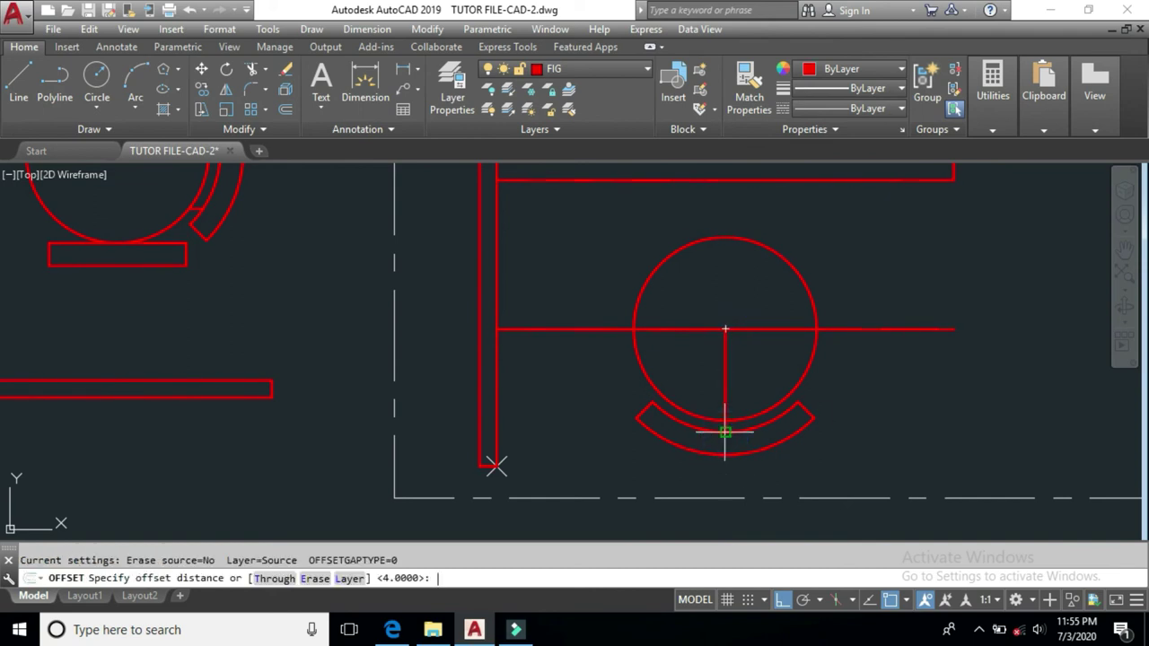
pyautogui.write('10')
pyautogui.press('Return')
pyautogui.click(725, 399)
pyautogui.click(696, 403)
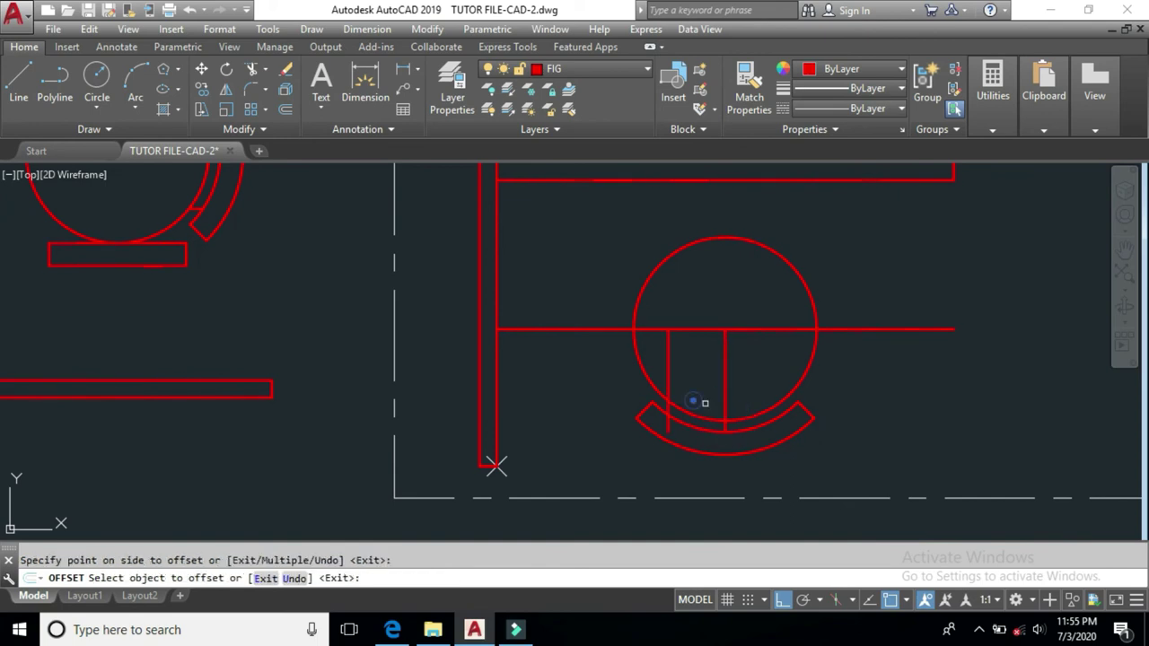
pyautogui.click(725, 397)
pyautogui.click(756, 397)
pyautogui.press('Return')
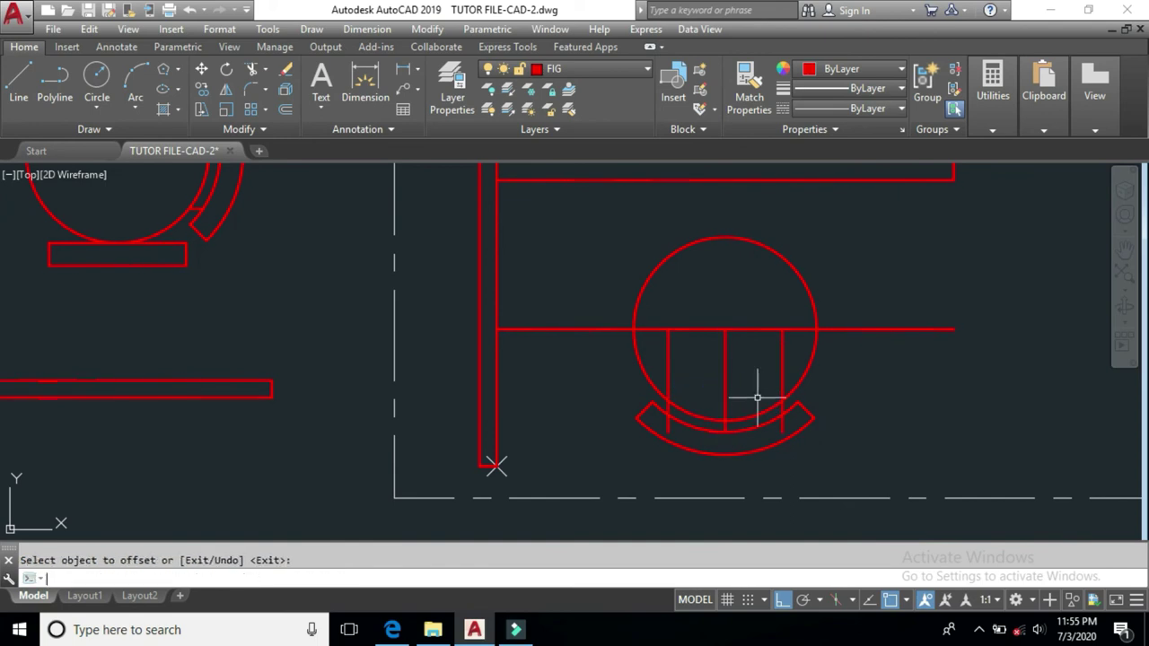
# Trim the offset lines using the circle and inner back arc as cutting edges
pyautogui.write('tr')
pyautogui.press('Return')
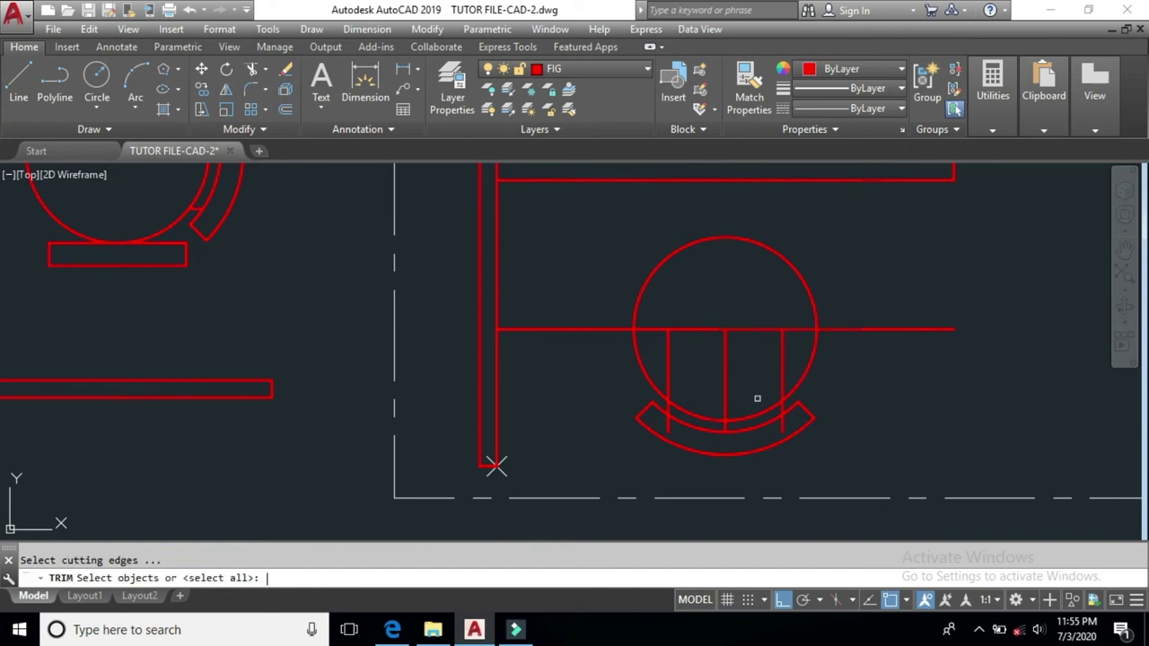
pyautogui.click(750, 415)
pyautogui.click(753, 426)
pyautogui.press('Return')
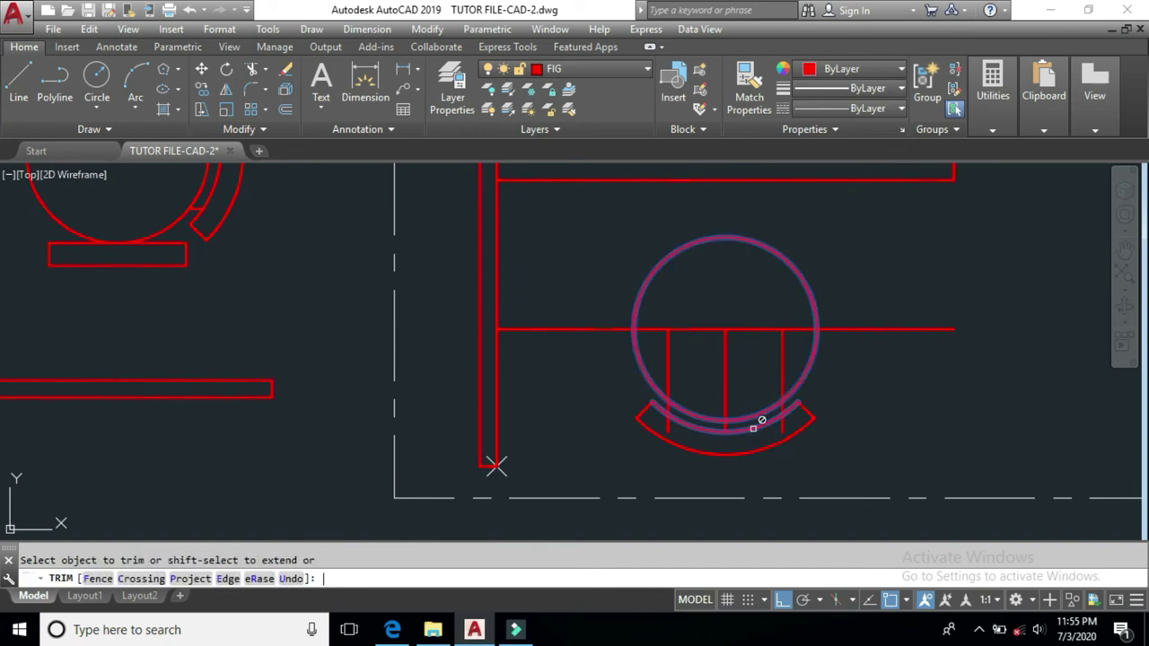
pyautogui.scroll(5, 674, 422)
pyautogui.click(632, 418)
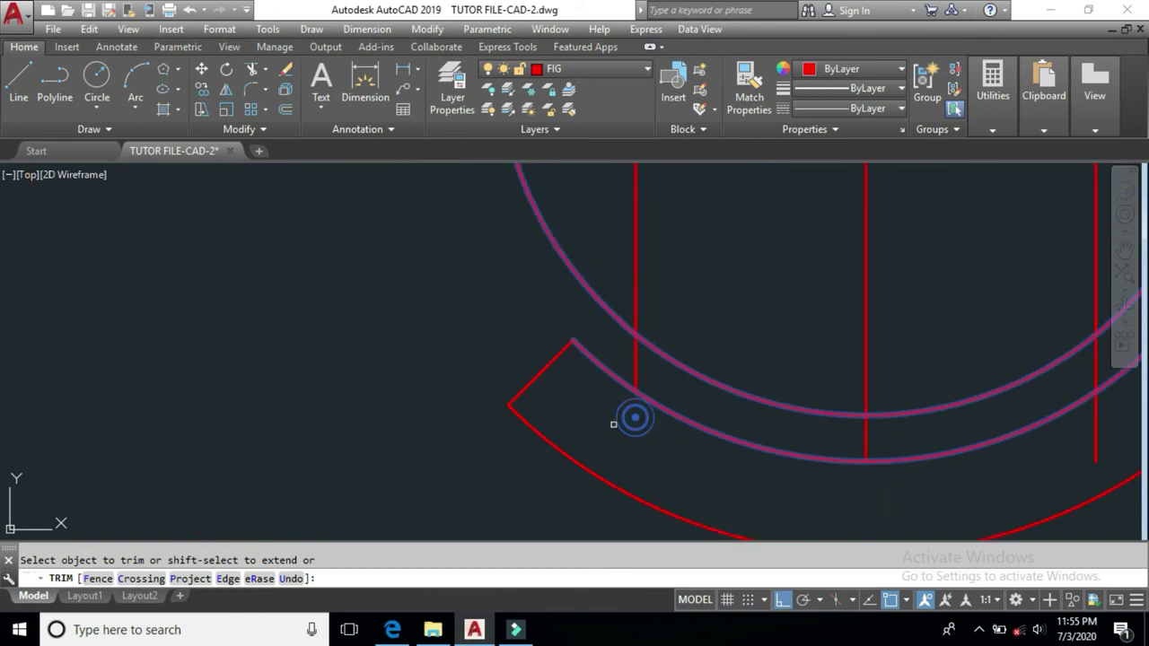
pyautogui.scroll(-3, 630, 409)
# Trim away the remaining excess of both lines above the circle and below the arc
pyautogui.click(656, 345)
pyautogui.click(628, 307)
pyautogui.click(643, 300)
pyautogui.click(620, 316)
pyautogui.click(926, 306)
pyautogui.click(869, 346)
pyautogui.click(916, 436)
pyautogui.click(895, 446)
pyautogui.press('Return')
# Erase the middle vertical centre line
pyautogui.click(802, 323)
pyautogui.click(733, 356)
pyautogui.press('Delete')
pyautogui.scroll(-3, 708, 425)
pyautogui.moveTo(708, 428)
pyautogui.mouseDown(button='middle')
pyautogui.moveTo(762, 461)
pyautogui.moveTo(902, 476)
pyautogui.mouseUp(button='middle')
pyautogui.scroll(-2, 751, 461)
pyautogui.moveTo(386, 483); pyautogui.dragTo(584, 459, button='middle')
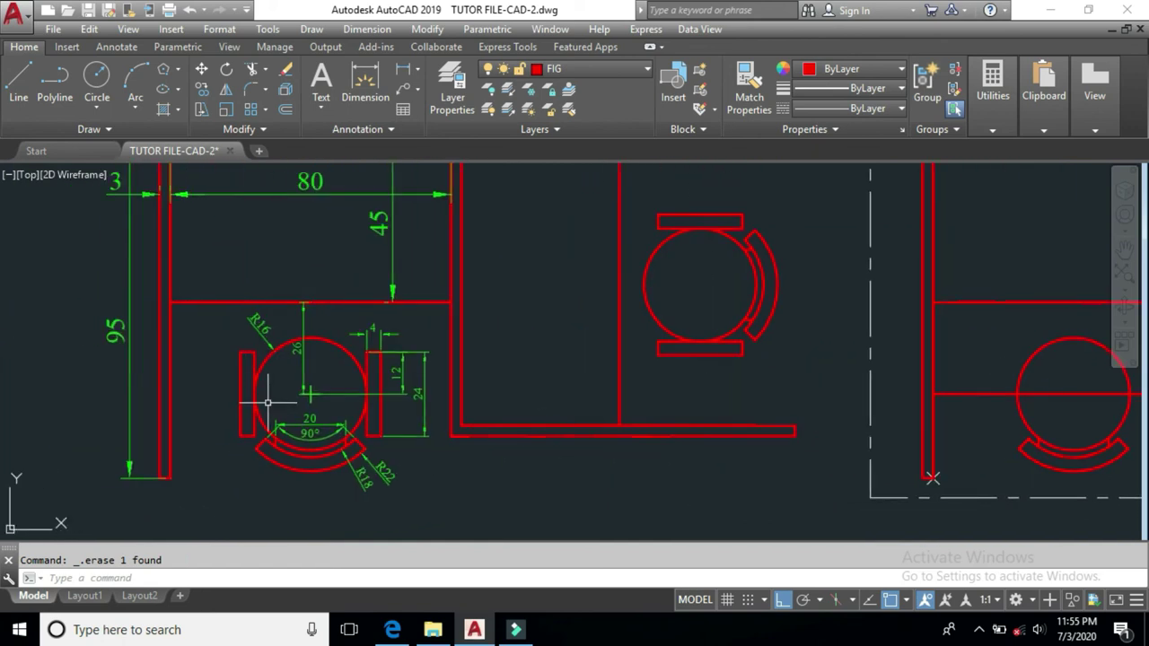
pyautogui.scroll(4, 265, 399)
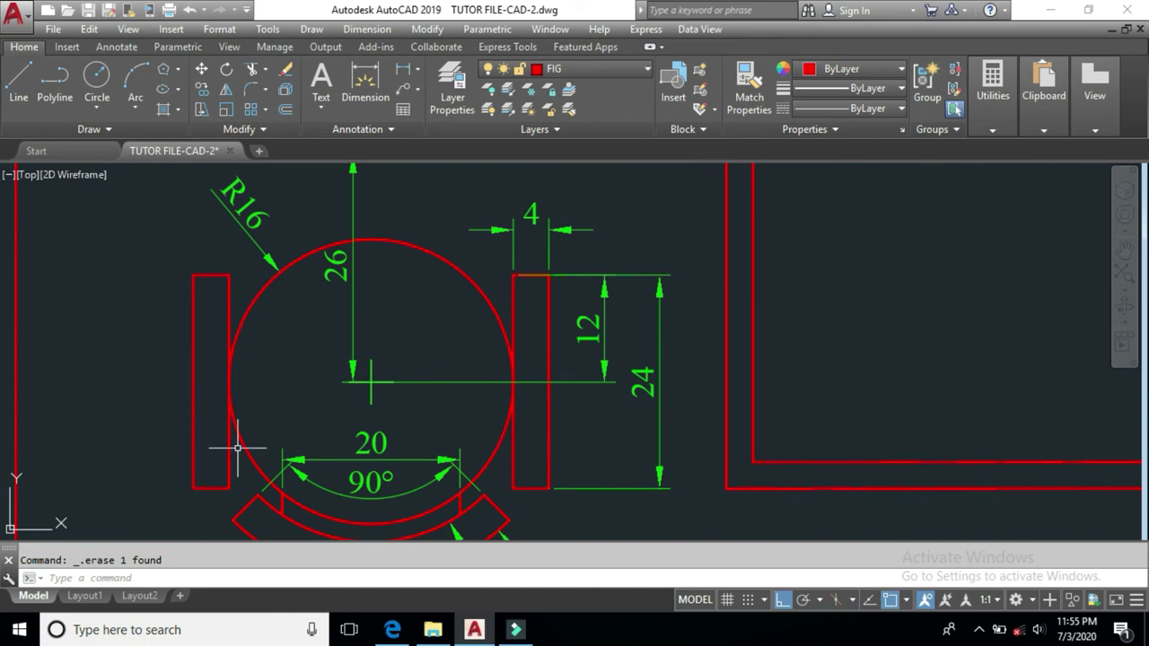
pyautogui.moveTo(363, 381); pyautogui.dragTo(361, 386, button='middle')
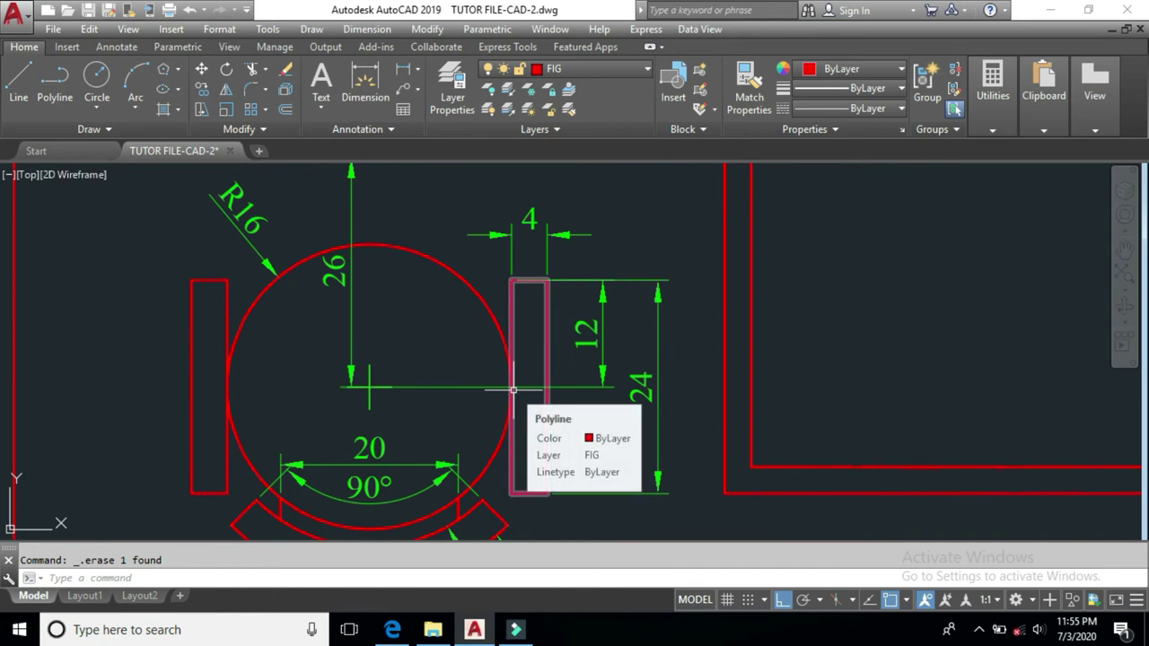
pyautogui.scroll(-3, 513, 390)
pyautogui.moveTo(575, 399); pyautogui.dragTo(440, 400, button='middle')
pyautogui.moveTo(1020, 385); pyautogui.dragTo(959, 413, button='middle')
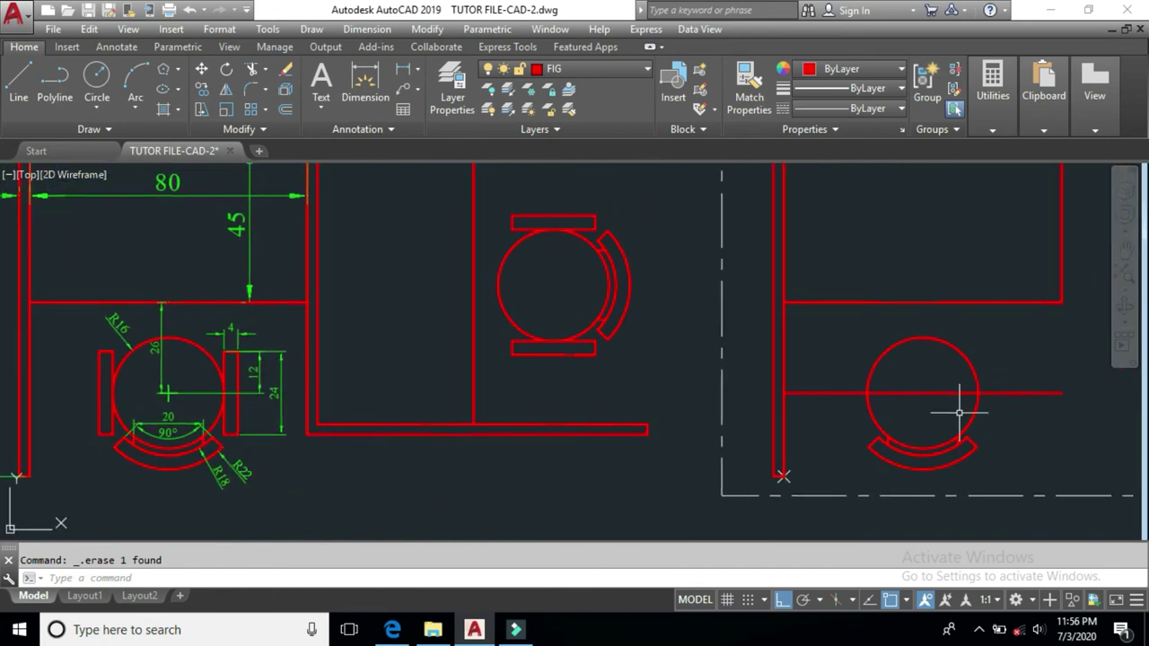
pyautogui.write('l')
# Draw a closed 4 by 24 rectangular tab beside the copy's chair circle
pyautogui.press('Return')
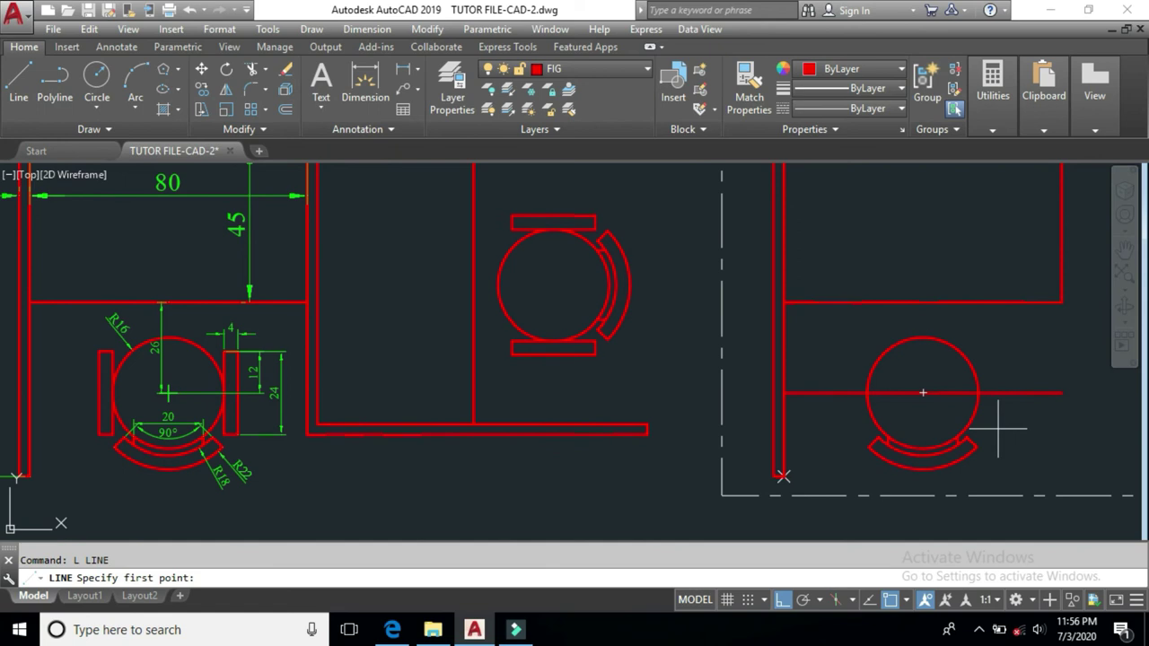
pyautogui.click(997, 429)
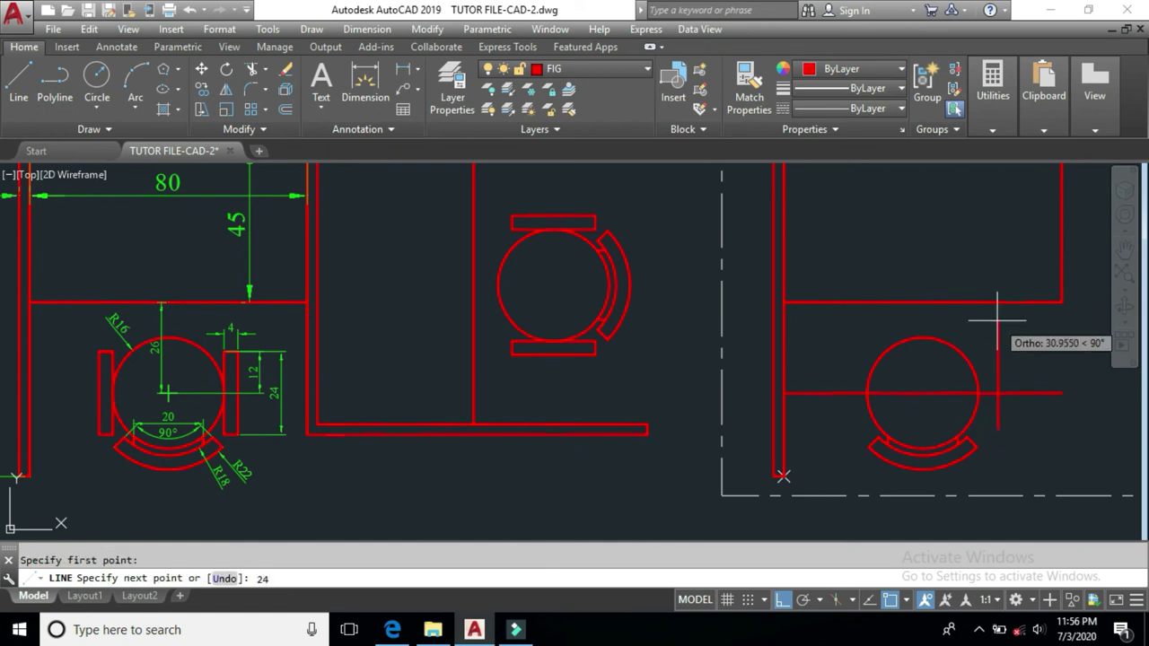
pyautogui.press('Return')
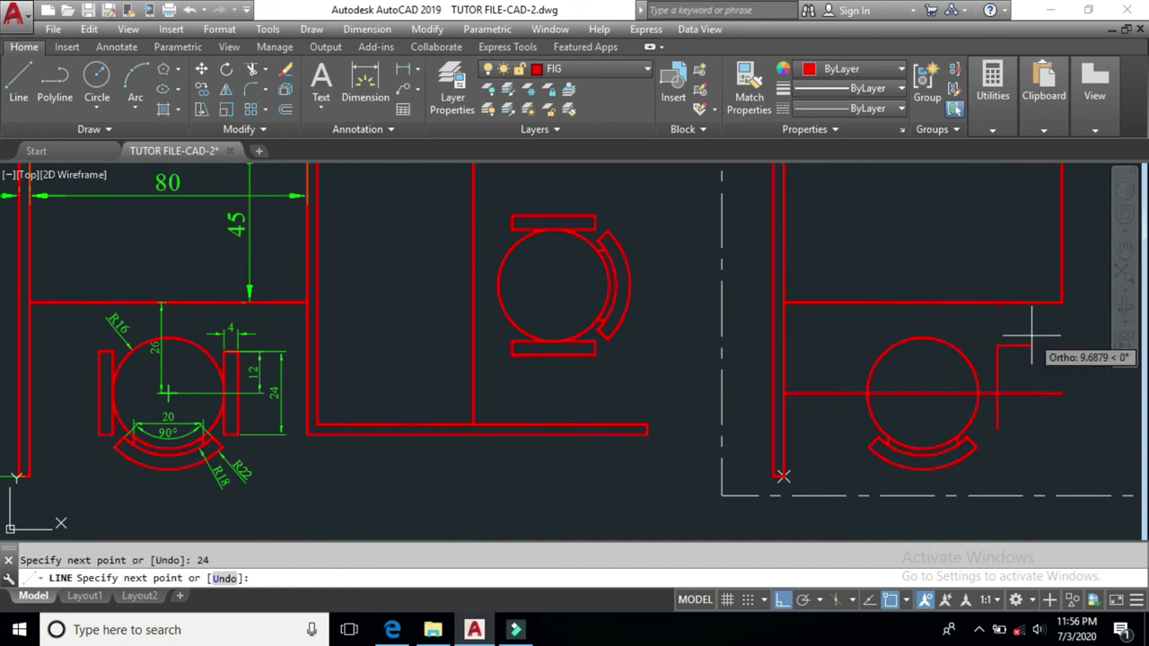
pyautogui.write('4')
pyautogui.press('Return')
pyautogui.write('24')
pyautogui.press('Return')
pyautogui.write('c')
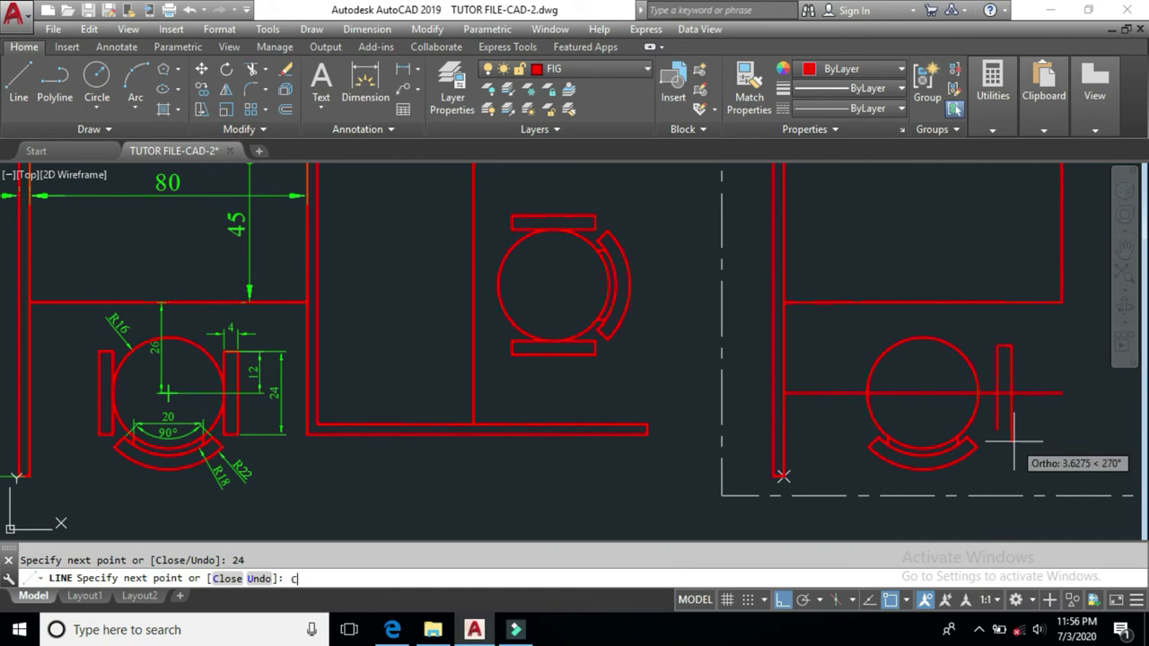
pyautogui.press('Return')
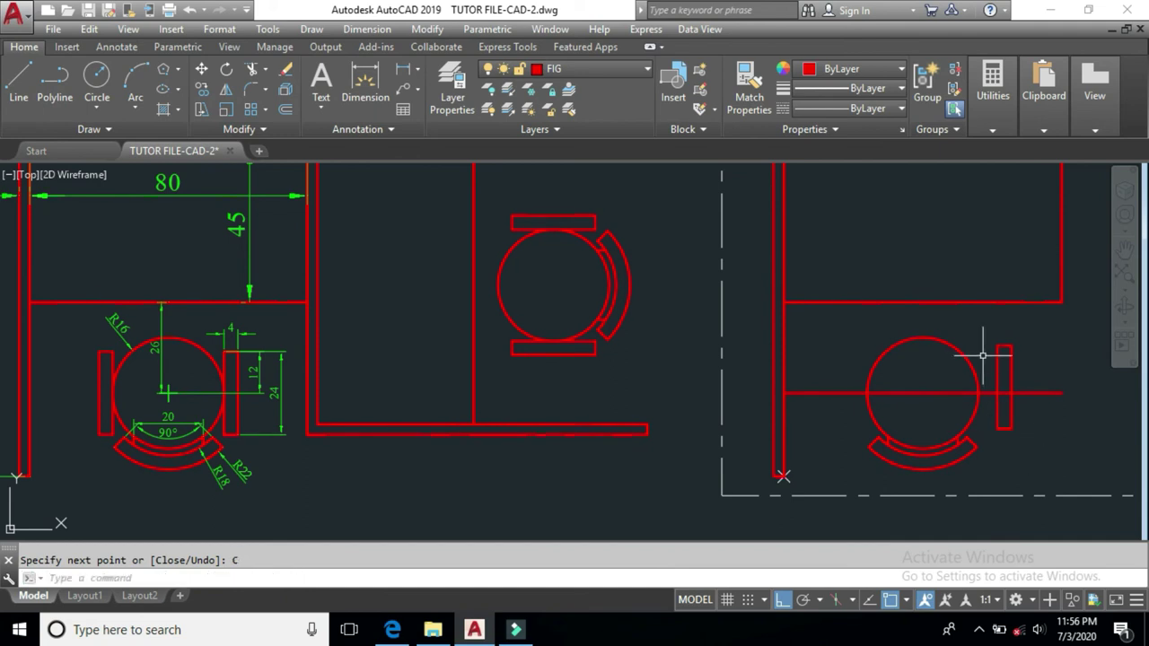
# Move the tab by its left-edge midpoint onto the circle's horizontal centre line
pyautogui.write('m')
pyautogui.press('Return')
pyautogui.click(985, 329)
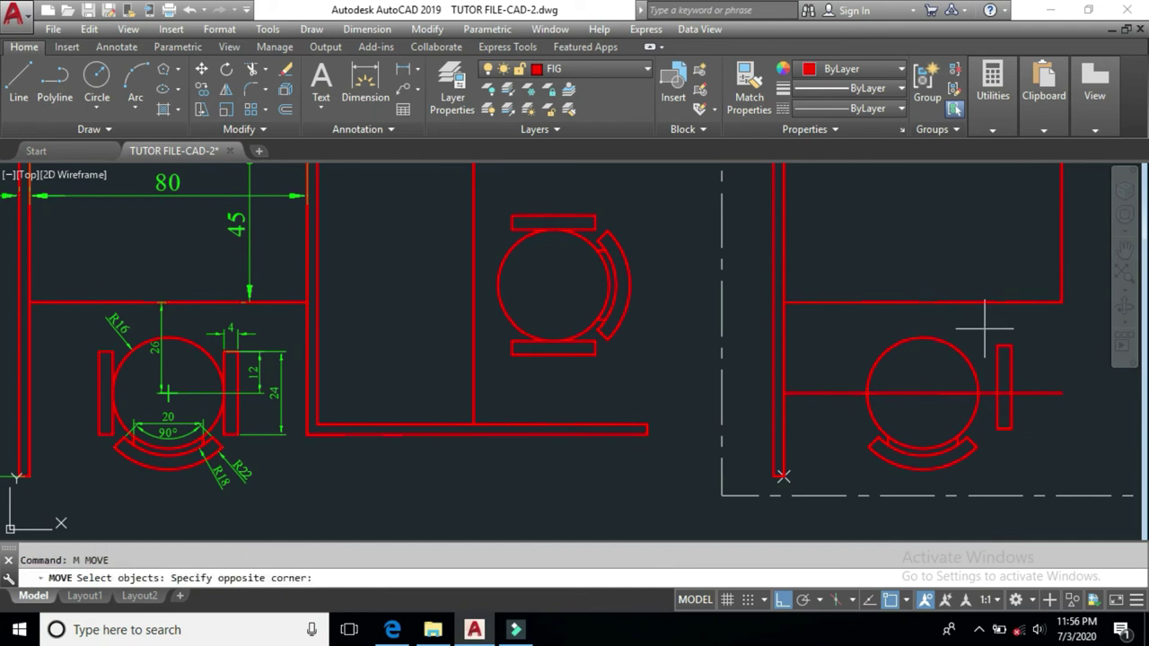
pyautogui.click(1030, 460)
pyautogui.scroll(4, 1018, 409)
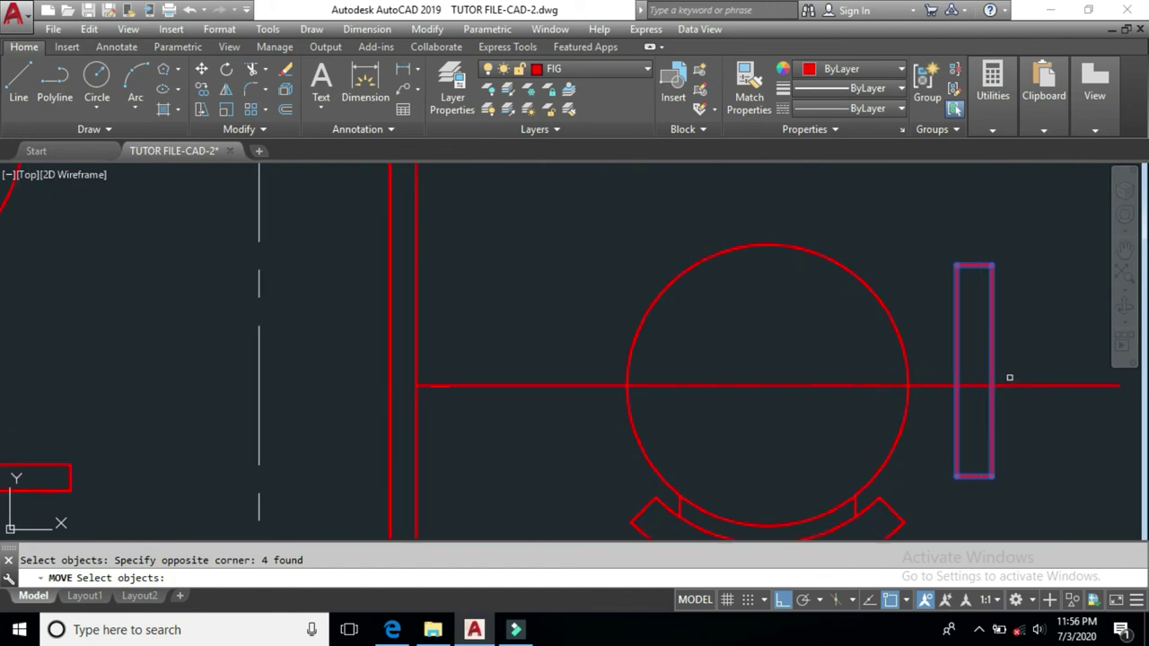
pyautogui.press('Return')
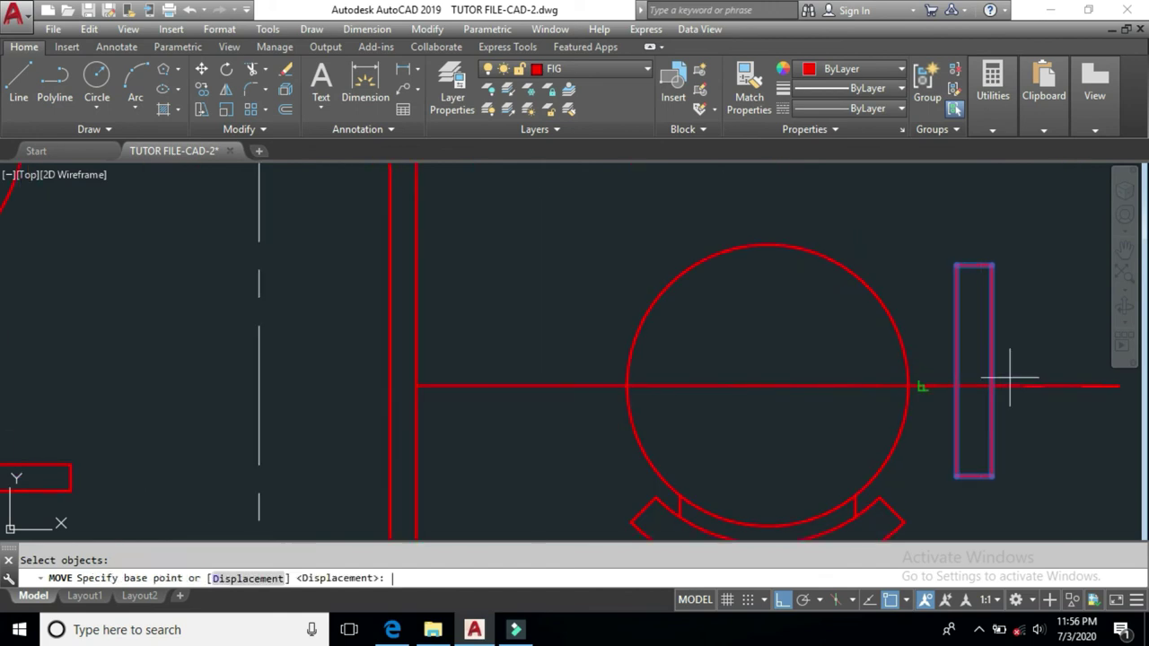
pyautogui.click(956, 370)
pyautogui.click(910, 386)
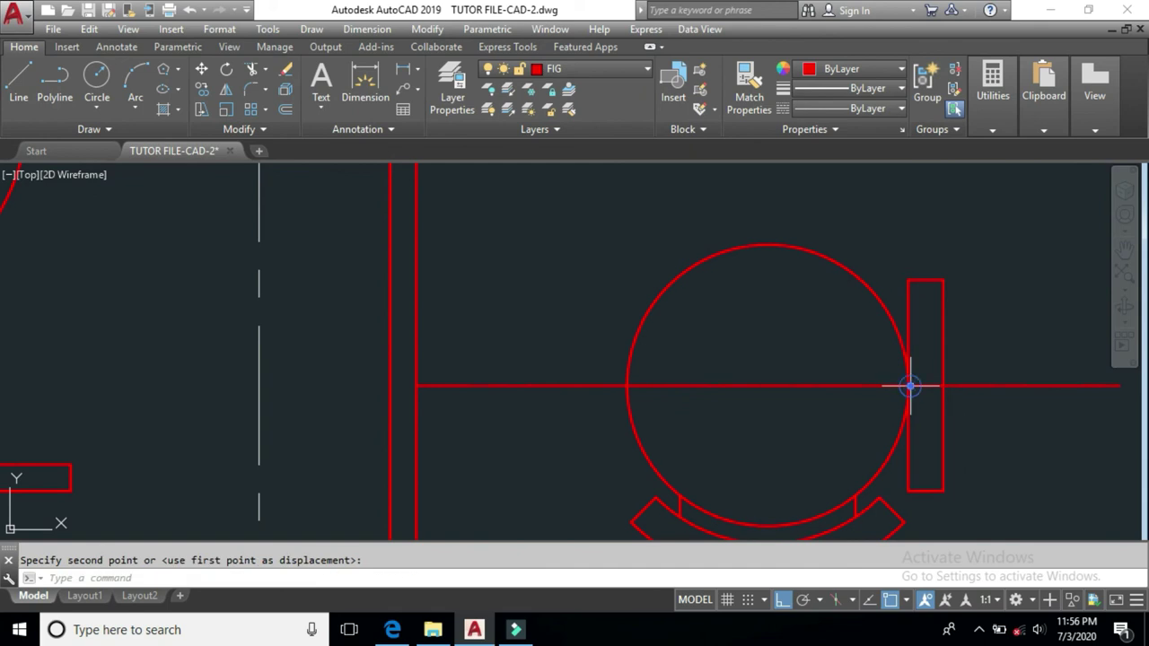
pyautogui.scroll(-2, 862, 368)
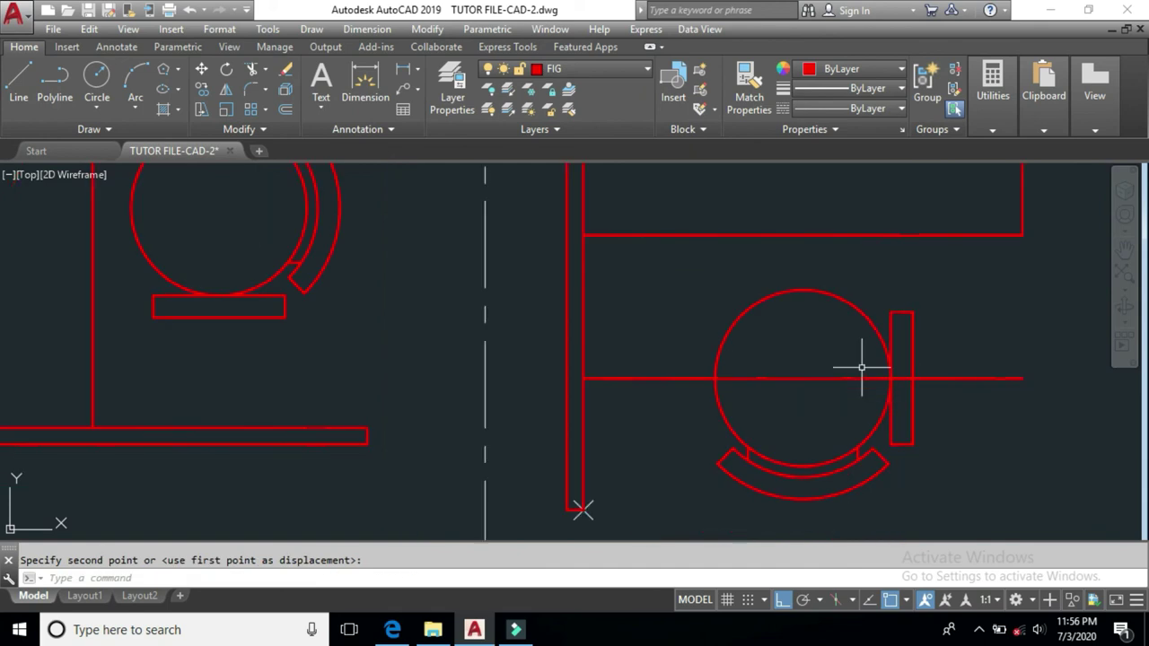
# Erase the horizontal centre line and select the side tab for mirroring
pyautogui.click(1020, 320)
pyautogui.click(978, 420)
pyautogui.press('Delete')
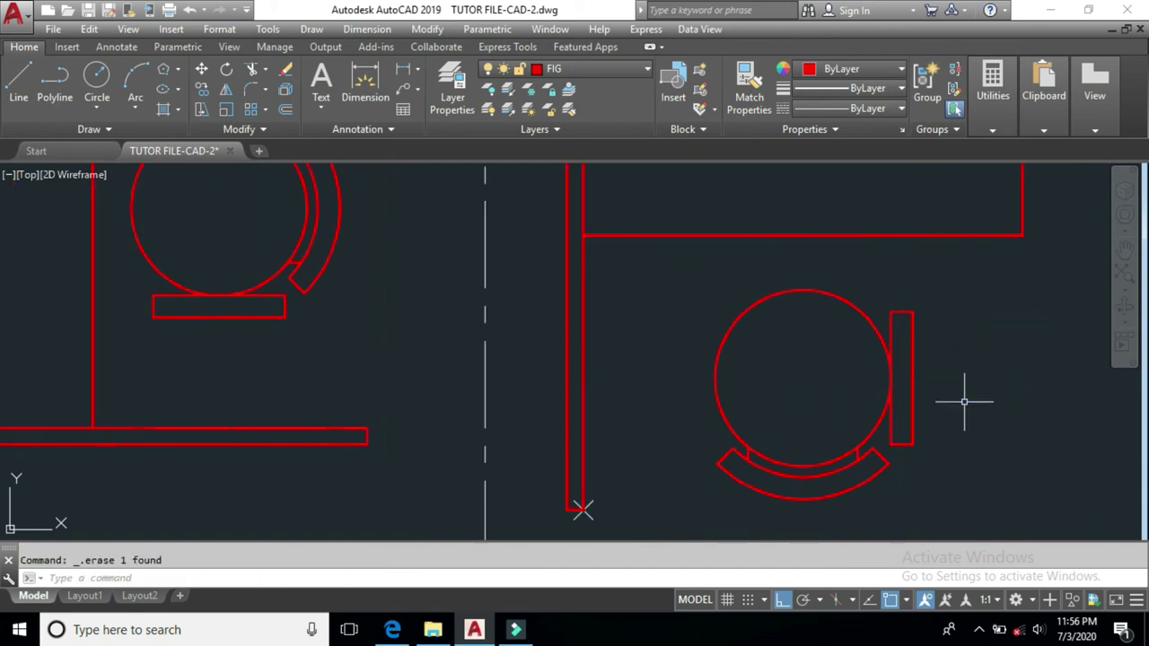
pyautogui.click(868, 276)
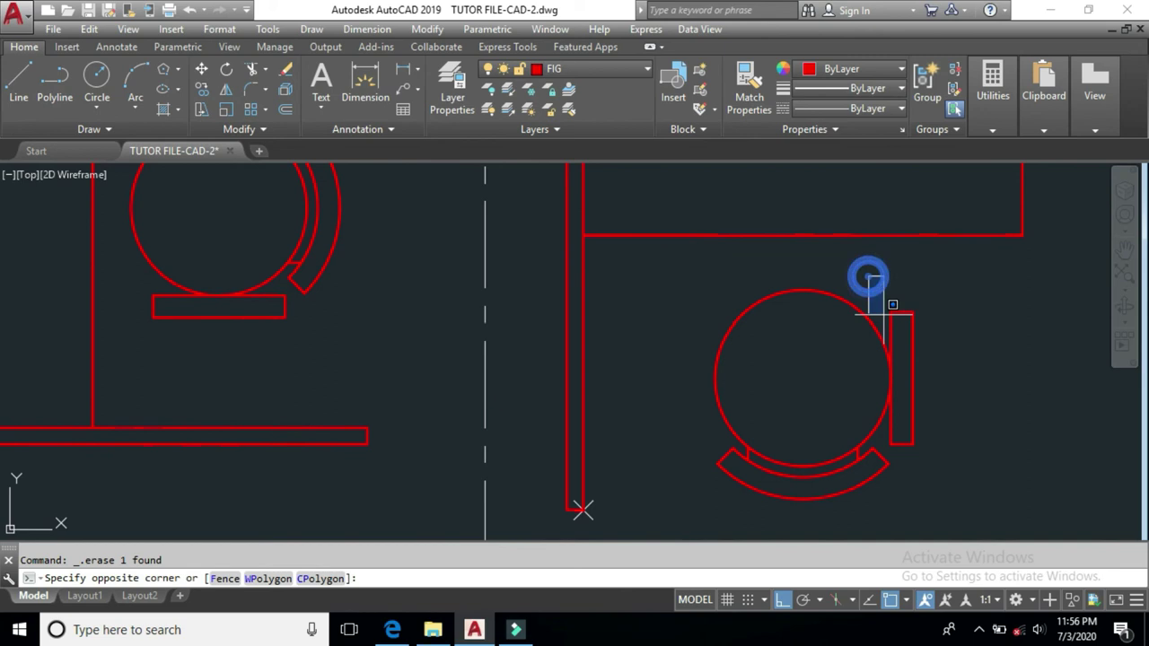
pyautogui.click(954, 454)
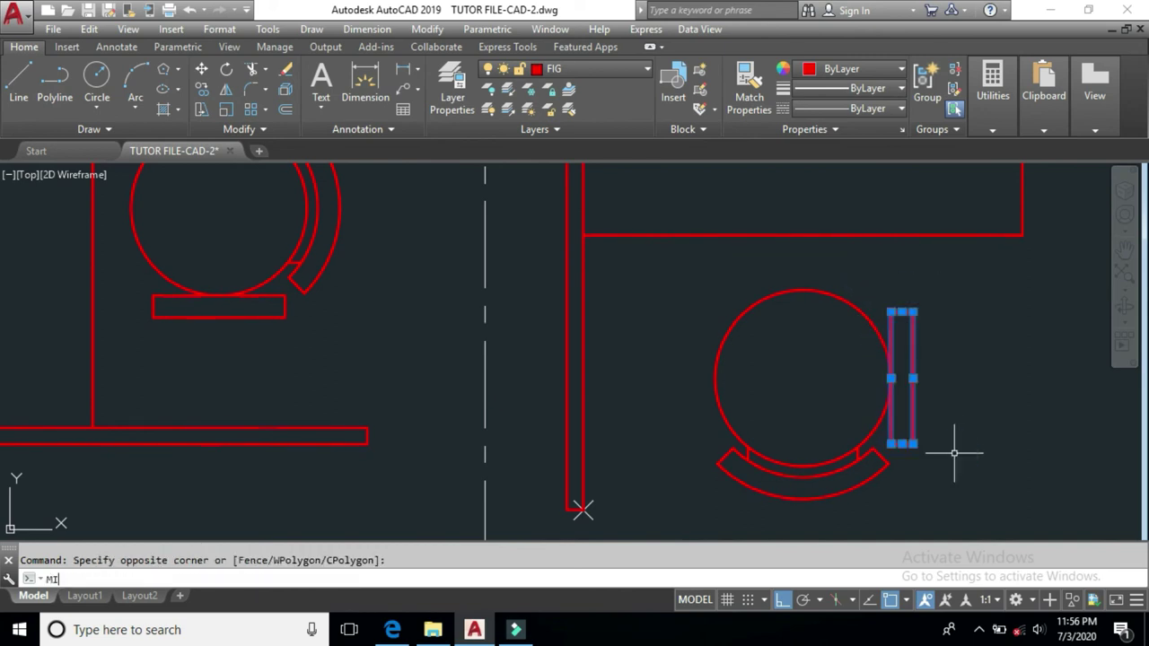
pyautogui.press('Return')
# Mirror the tab about a vertical line through the circle centre, keeping the original
pyautogui.click(803, 377)
pyautogui.click(808, 258)
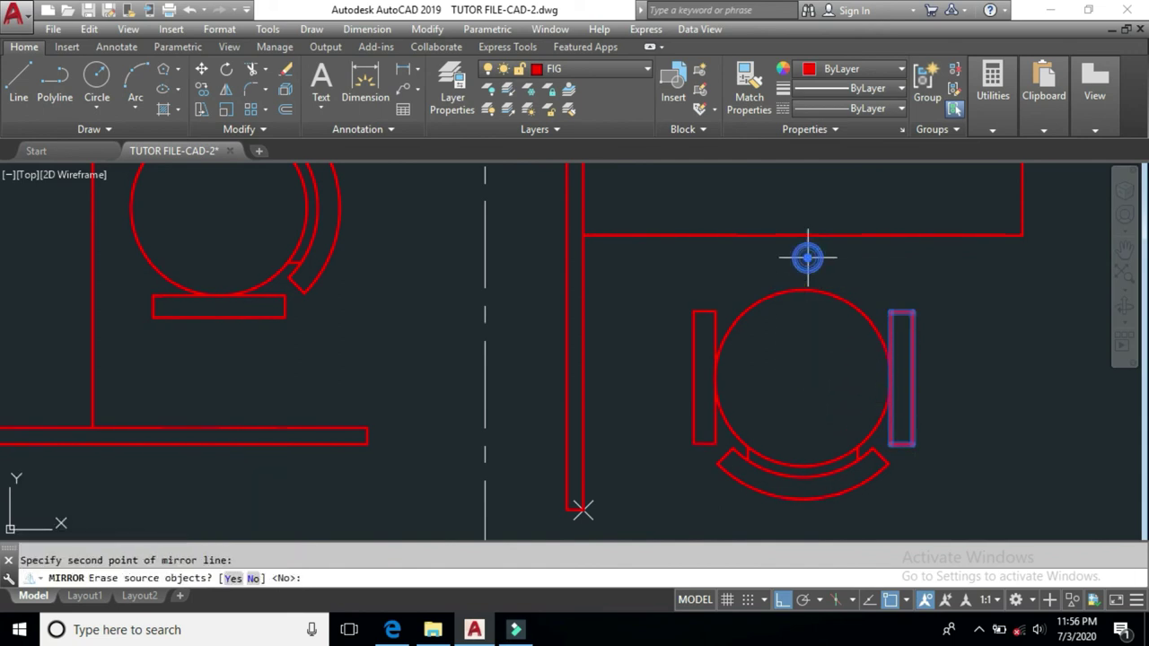
pyautogui.press('Return')
pyautogui.scroll(-2, 803, 395)
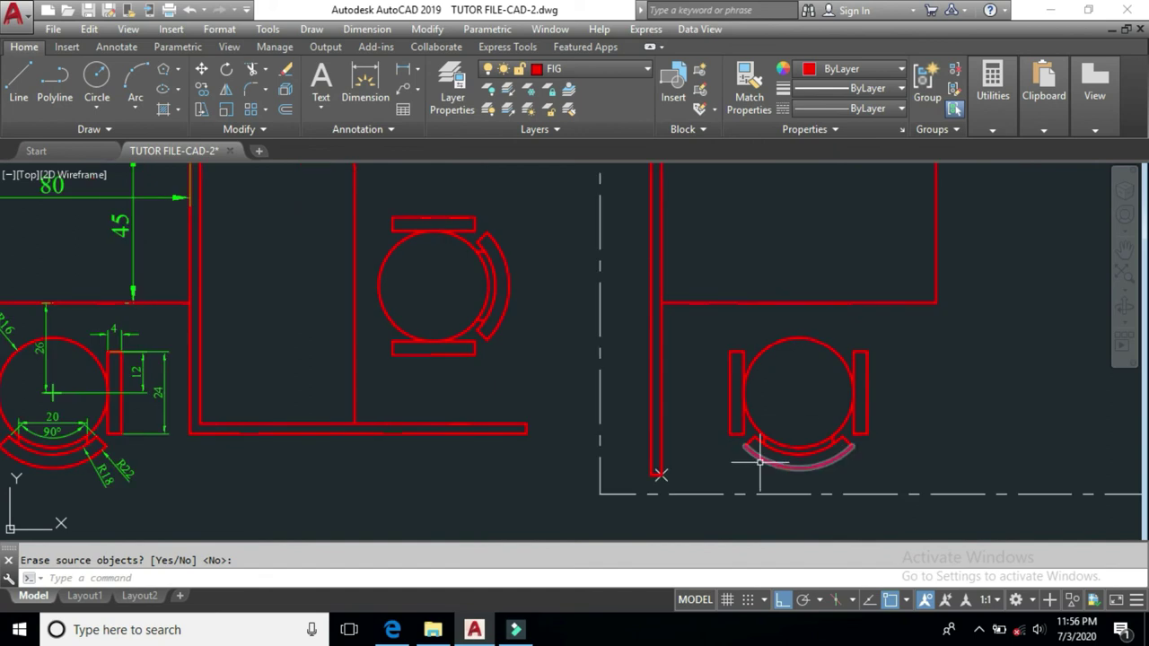
pyautogui.scroll(-3, 759, 462)
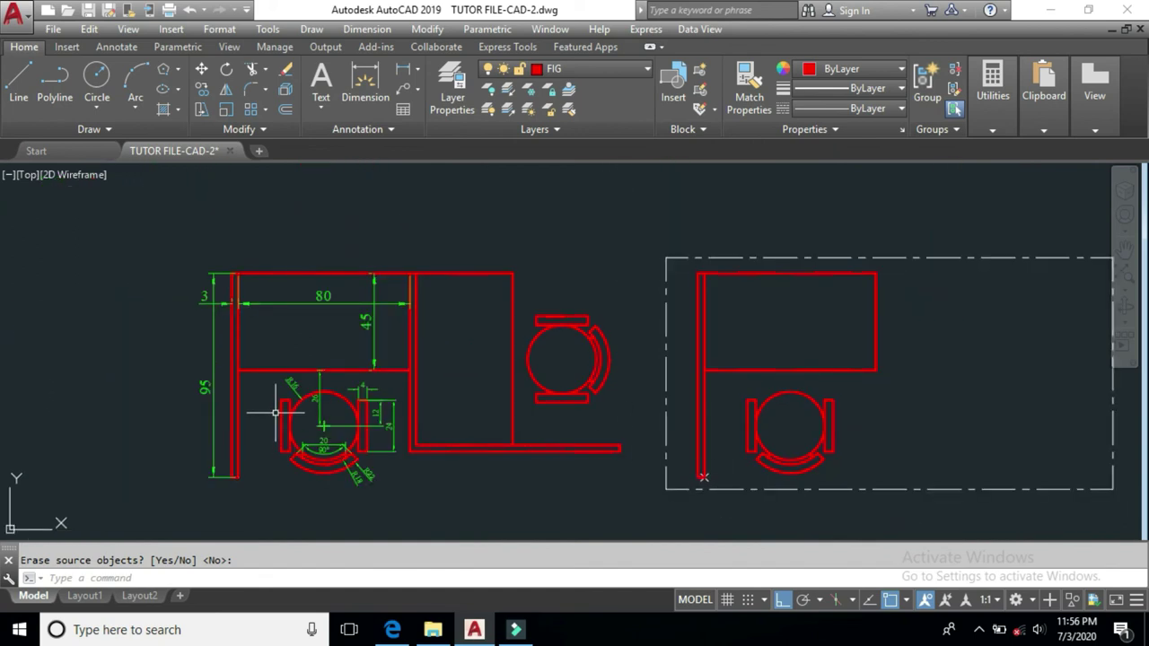
# Pan the copy's chair closer into view and dismiss the right-click menu
pyautogui.scroll(3, 846, 431)
pyautogui.moveTo(821, 440)
pyautogui.mouseDown(button='middle')
pyautogui.moveTo(677, 481)
pyautogui.moveTo(676, 464)
pyautogui.moveTo(782, 467)
pyautogui.mouseUp(button='middle')
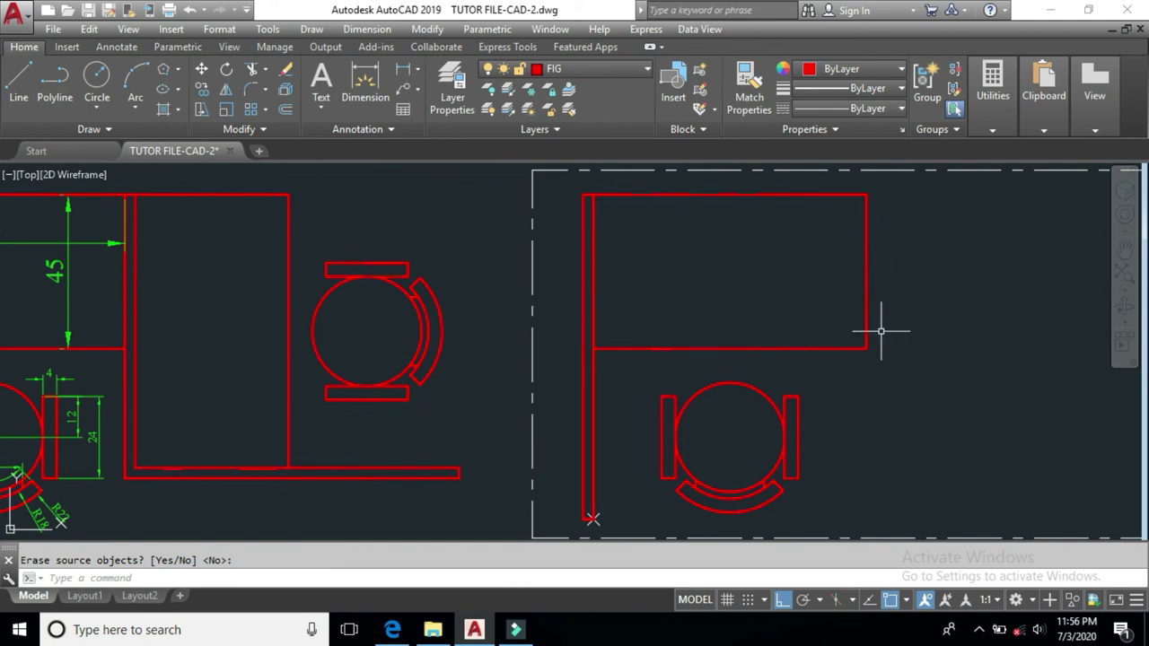
pyautogui.rightClick(785, 437)
pyautogui.click(846, 308)
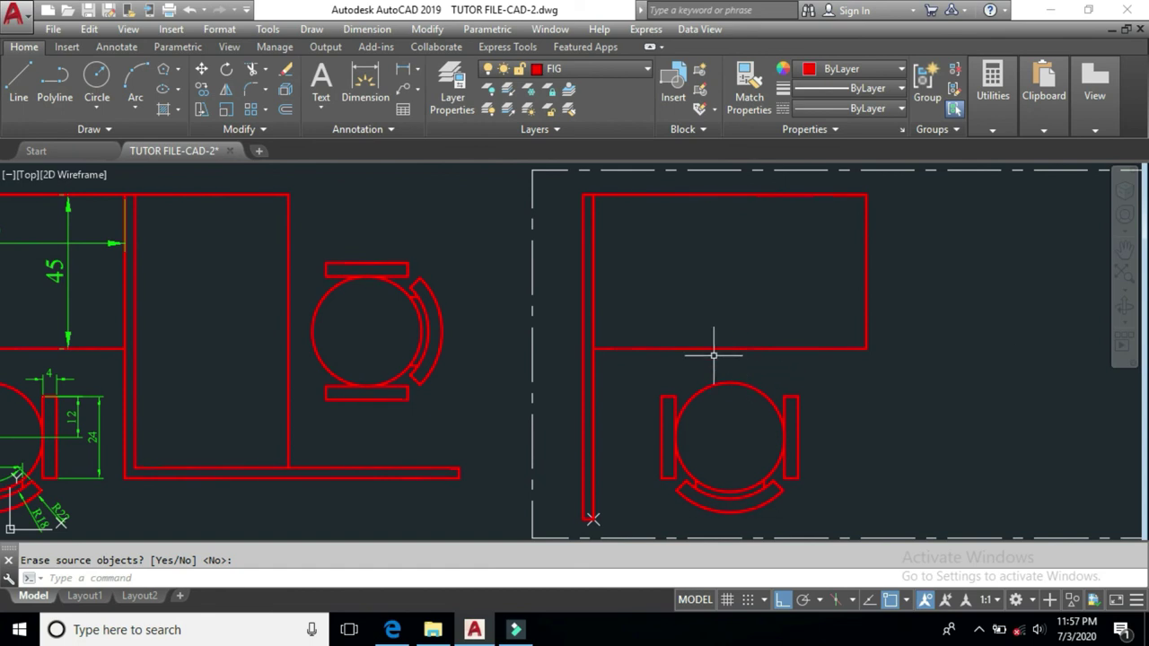
pyautogui.scroll(-2, 713, 356)
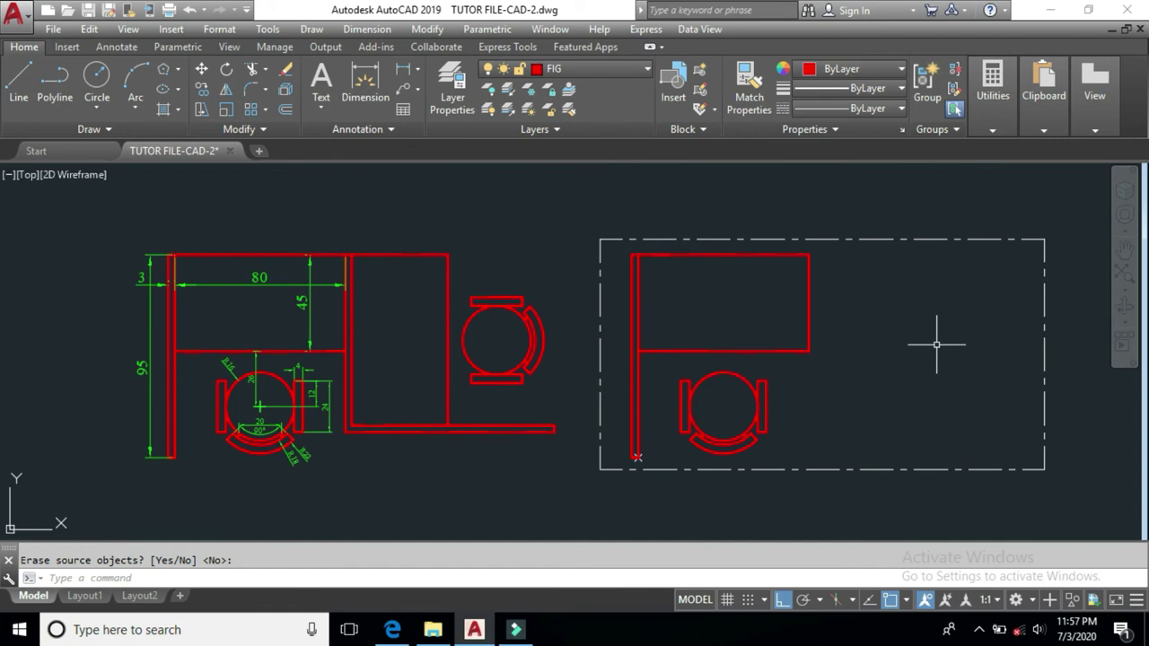
# Start ROTATE and select the copy's desk parts, left vertical line and corner piece
pyautogui.write('o')
pyautogui.press('Return')
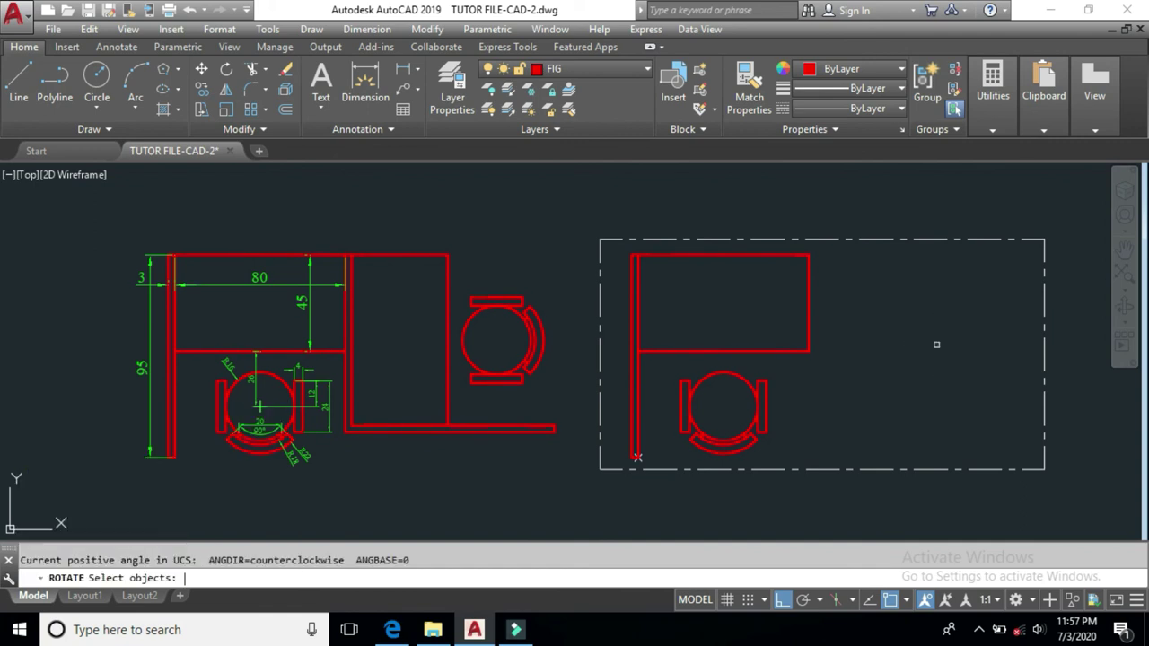
pyautogui.click(619, 244)
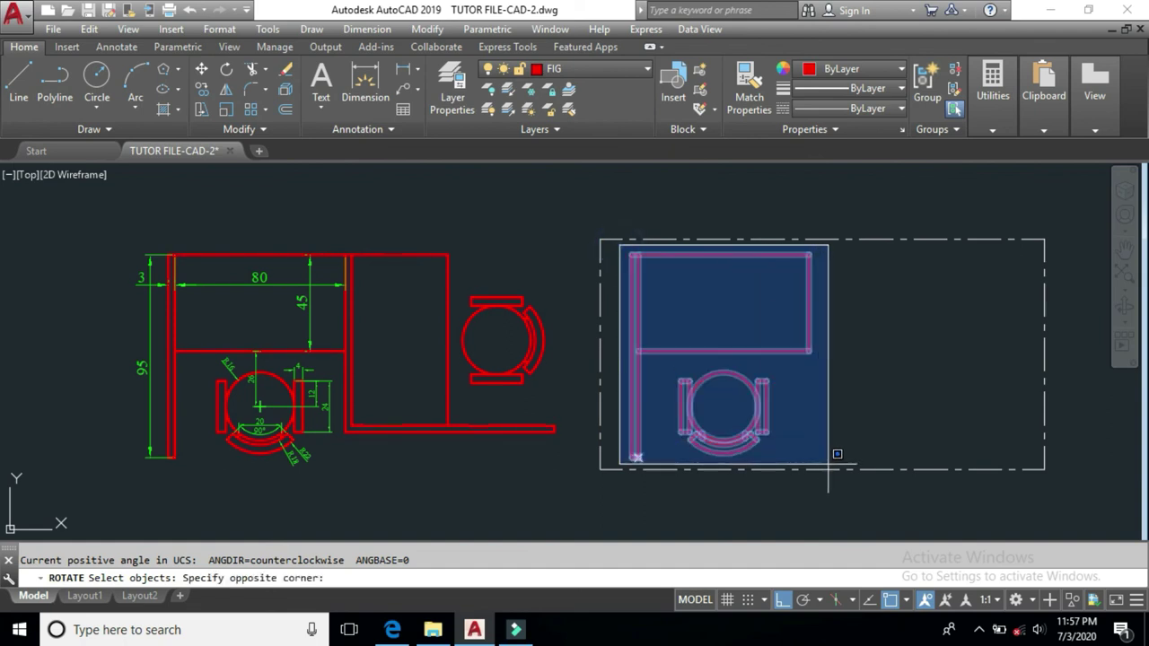
pyautogui.click(826, 413)
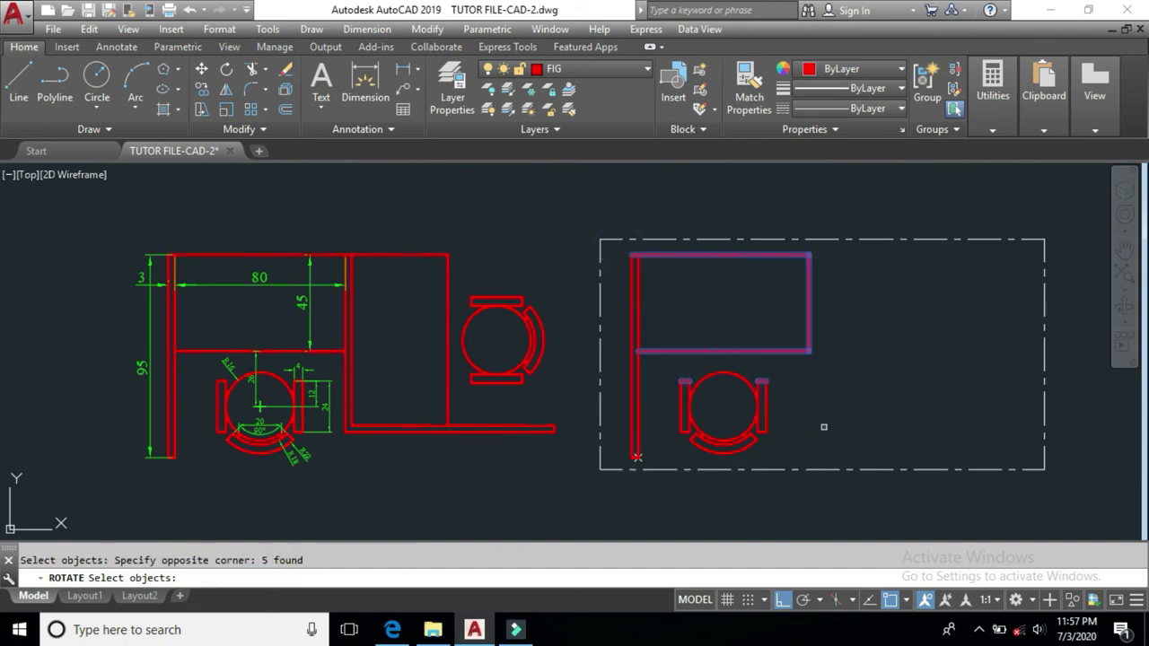
pyautogui.click(676, 359)
pyautogui.click(616, 400)
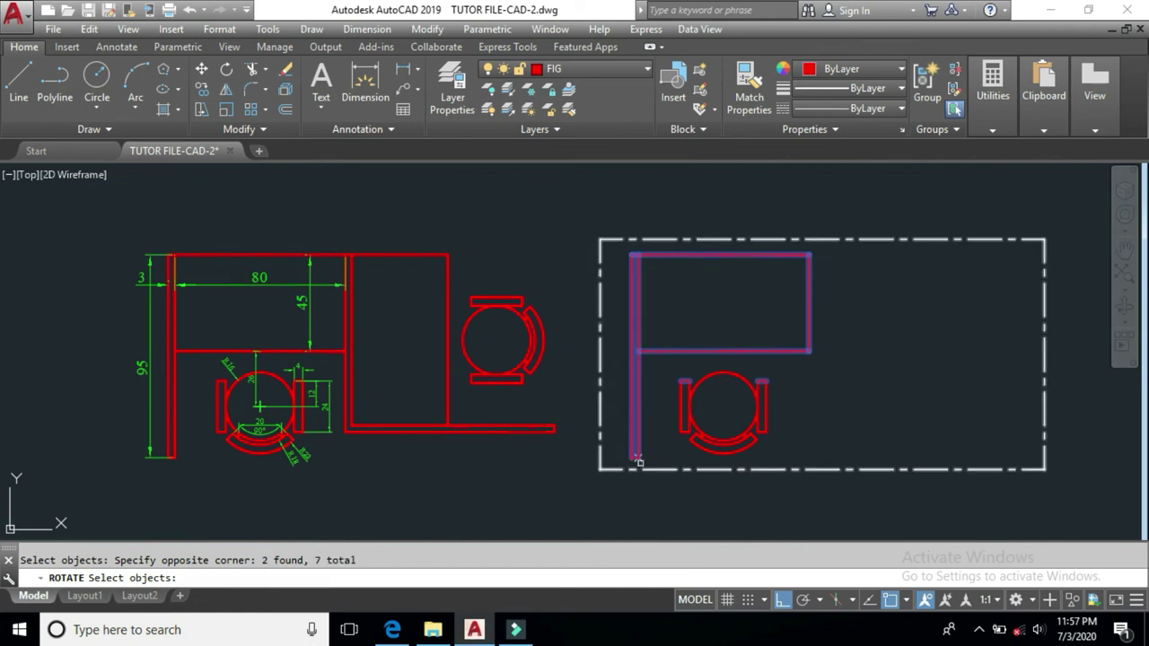
pyautogui.scroll(5, 643, 459)
pyautogui.click(618, 440)
pyautogui.scroll(-3, 617, 440)
# Add the whole chair, pivot at the desk's top-right corner and choose Copy
pyautogui.click(705, 226)
pyautogui.click(1023, 483)
pyautogui.scroll(-3, 996, 458)
pyautogui.moveTo(790, 431)
pyautogui.mouseDown(button='middle')
pyautogui.moveTo(719, 420)
pyautogui.moveTo(633, 445)
pyautogui.mouseUp(button='middle')
pyautogui.scroll(2, 669, 425)
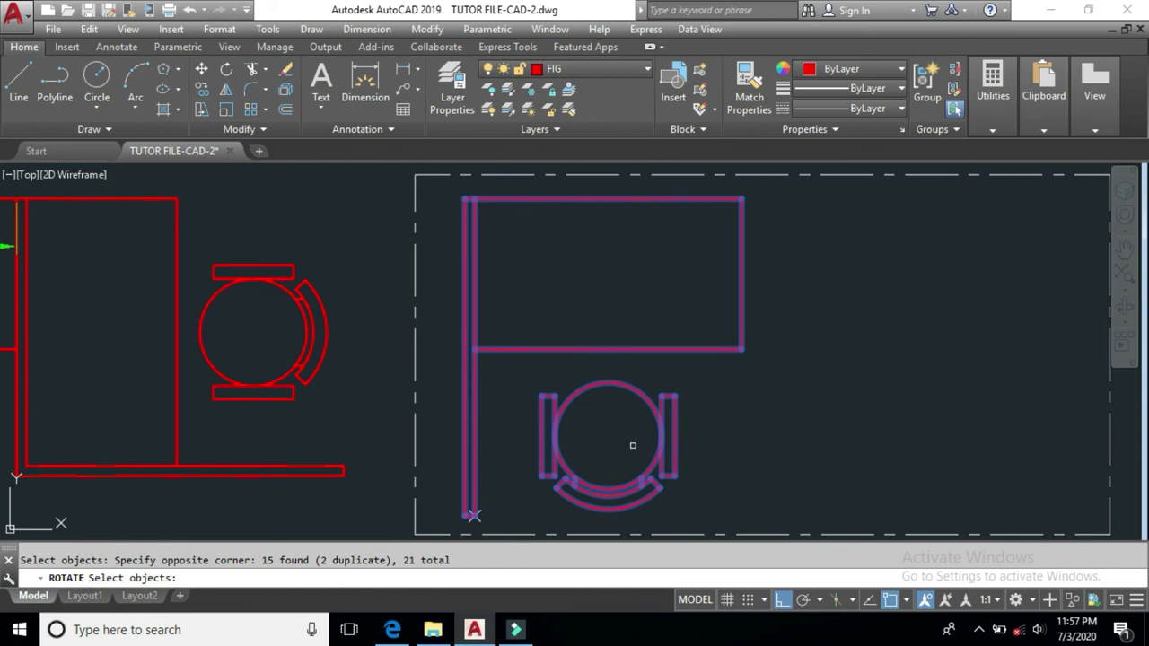
pyautogui.press('Return')
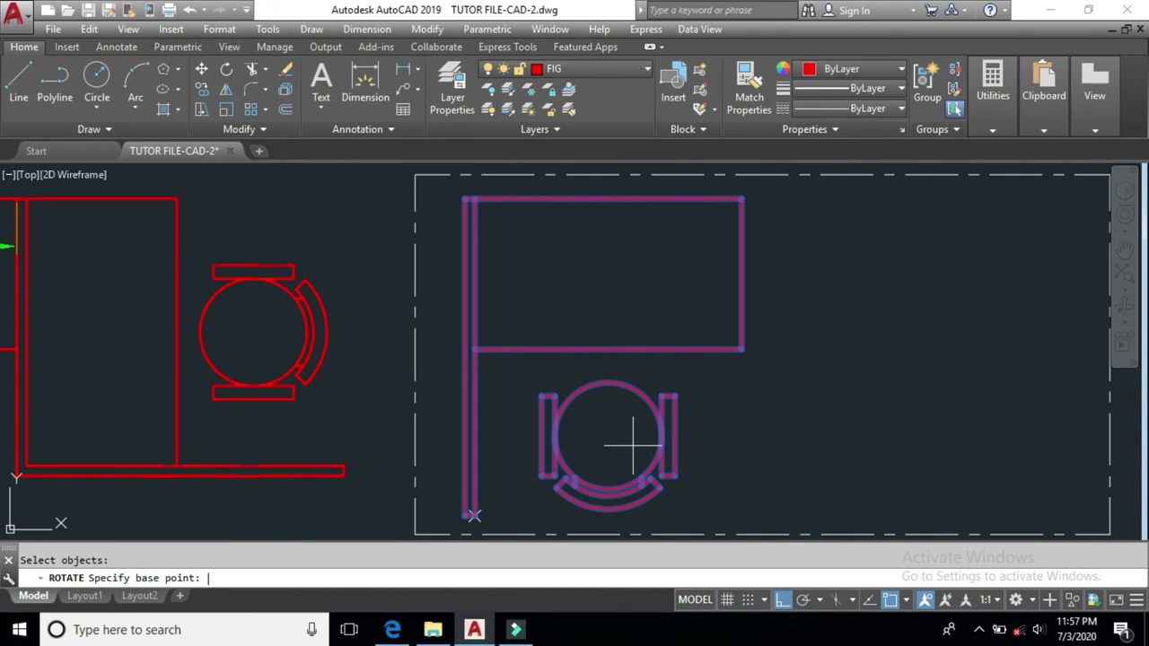
pyautogui.click(742, 196)
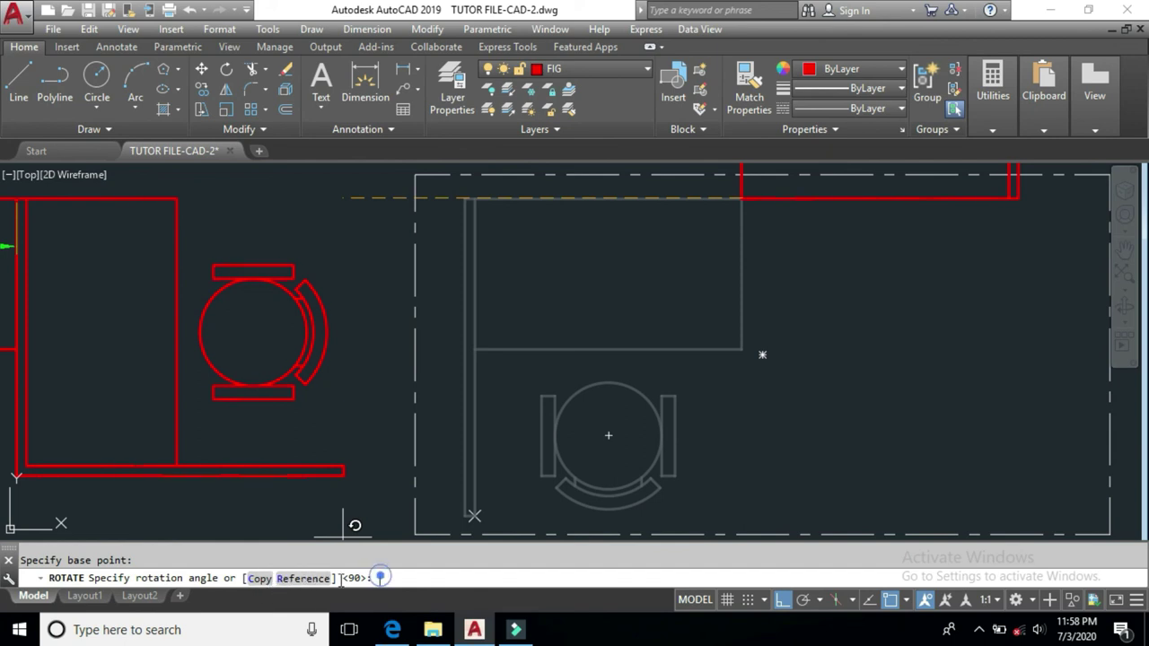
pyautogui.click(257, 579)
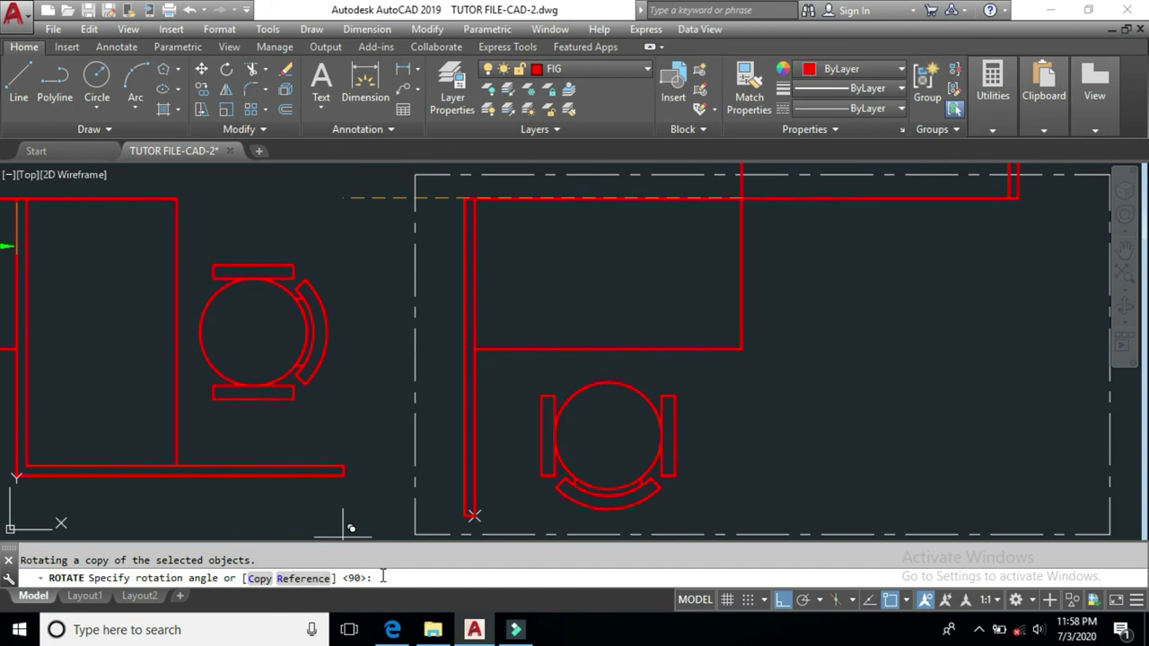
pyautogui.press('Return')
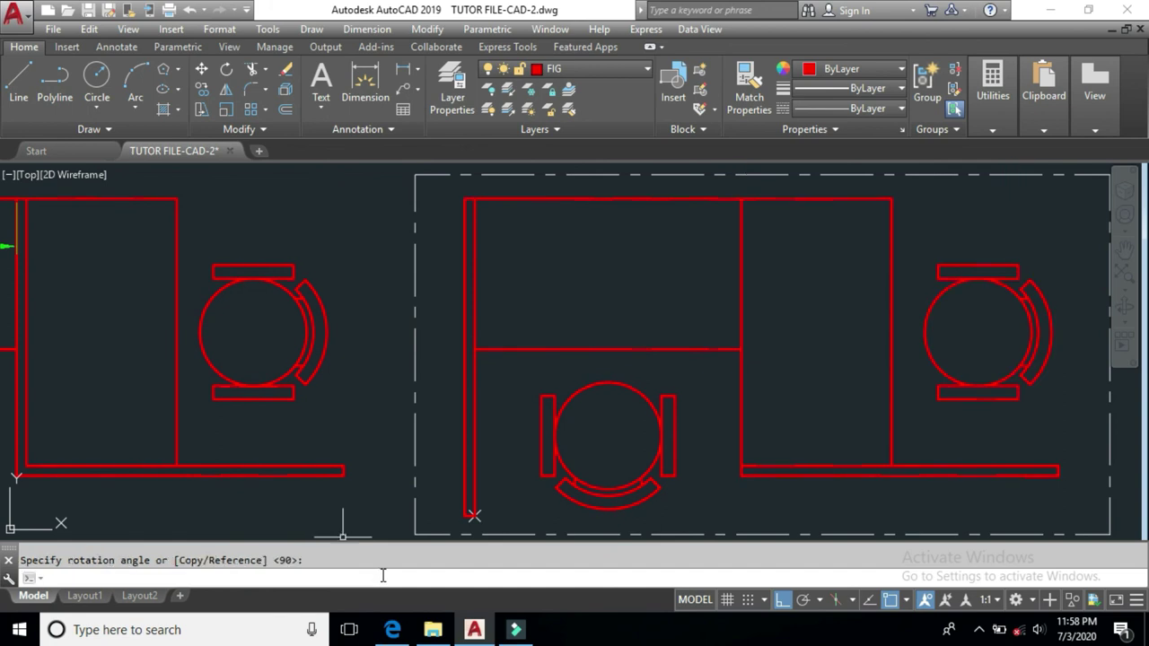
pyautogui.scroll(-2, 667, 359)
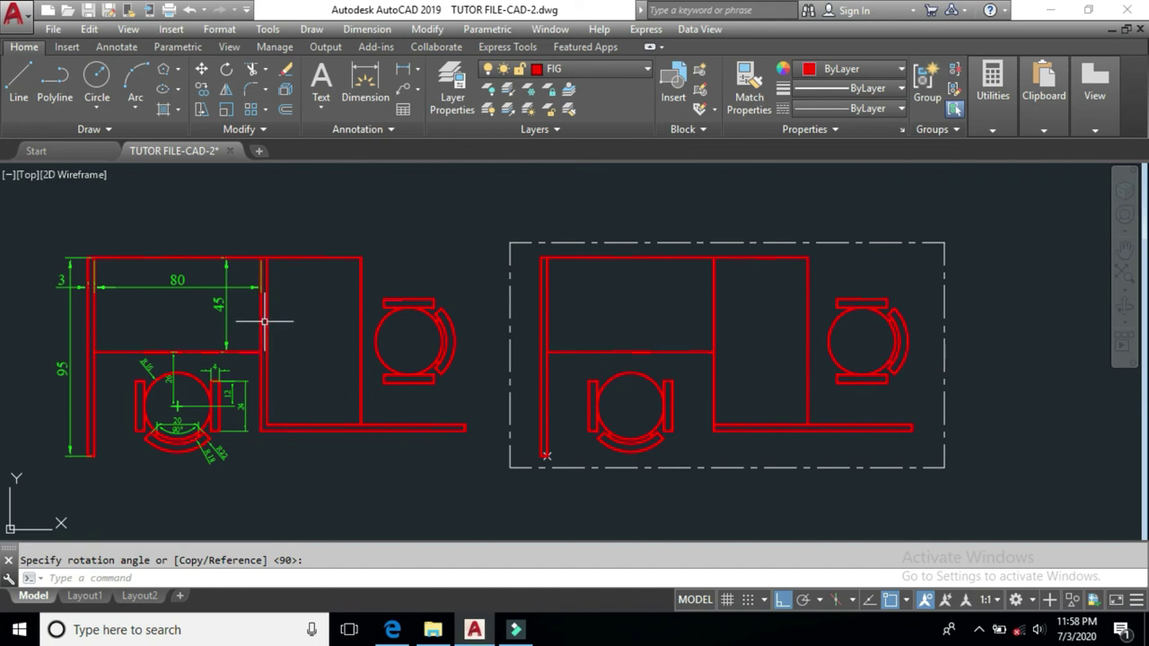
pyautogui.scroll(2, 248, 282)
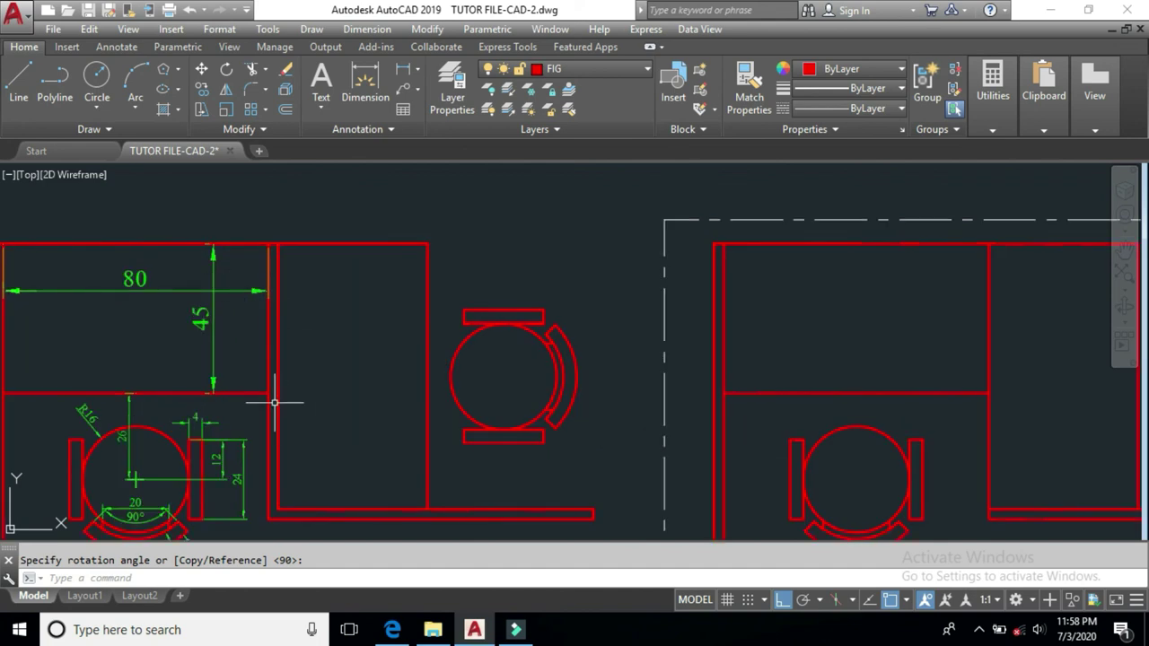
pyautogui.scroll(-2, 308, 379)
pyautogui.moveTo(798, 477); pyautogui.dragTo(687, 490, button='middle')
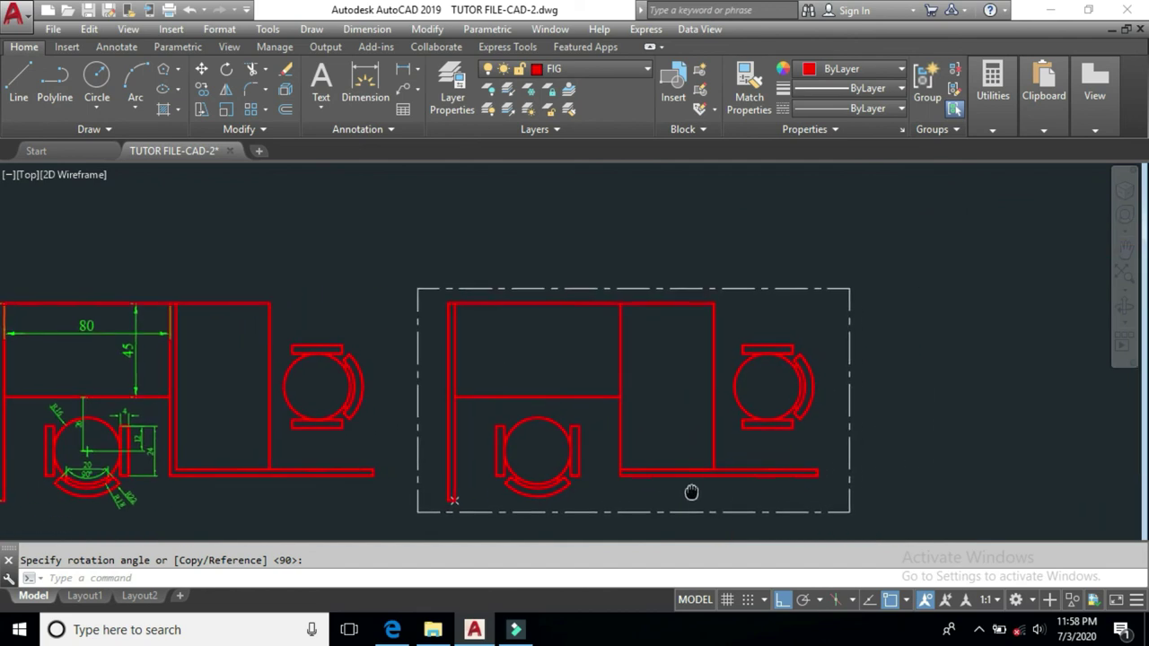
# Select the rotated copy's chair and desk lines, including the top line and vertical divider
pyautogui.press('Escape')
pyautogui.click(821, 319)
pyautogui.click(686, 490)
pyautogui.moveTo(820, 441); pyautogui.dragTo(796, 480)
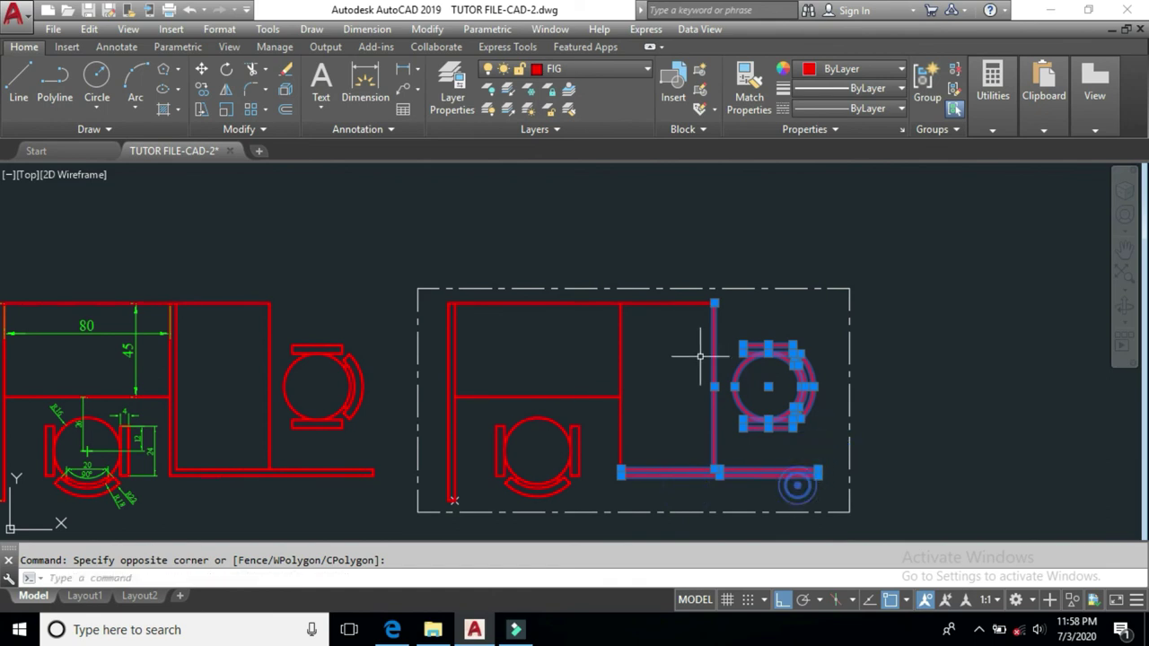
pyautogui.click(692, 303)
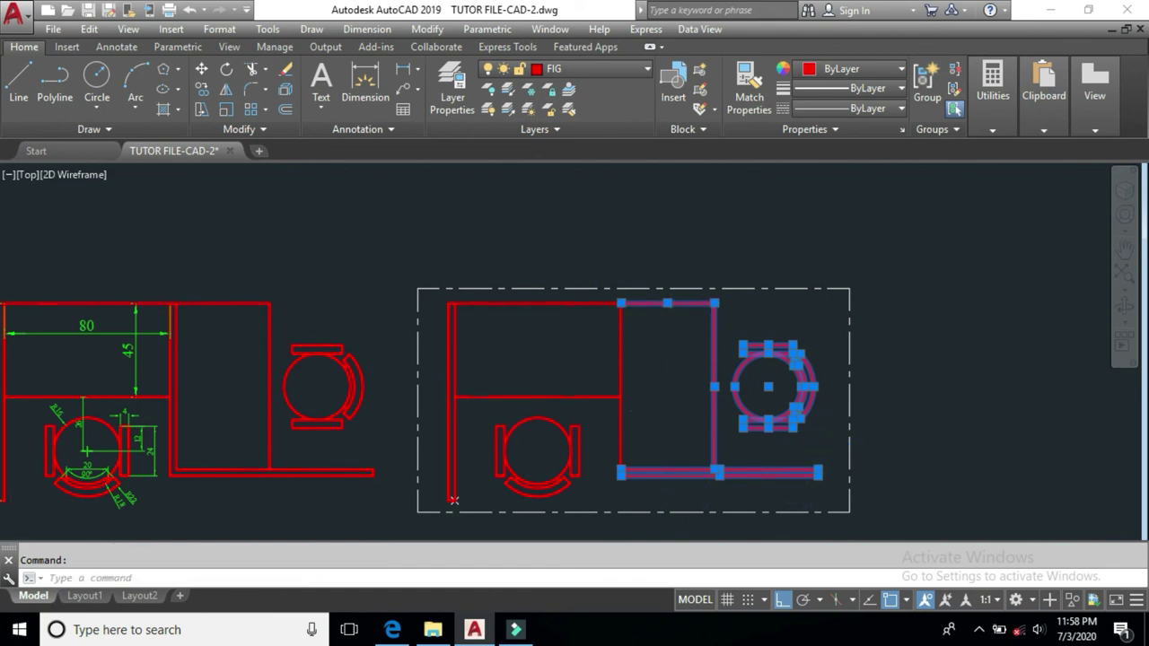
pyautogui.scroll(-1, 661, 408)
pyautogui.scroll(1, 647, 428)
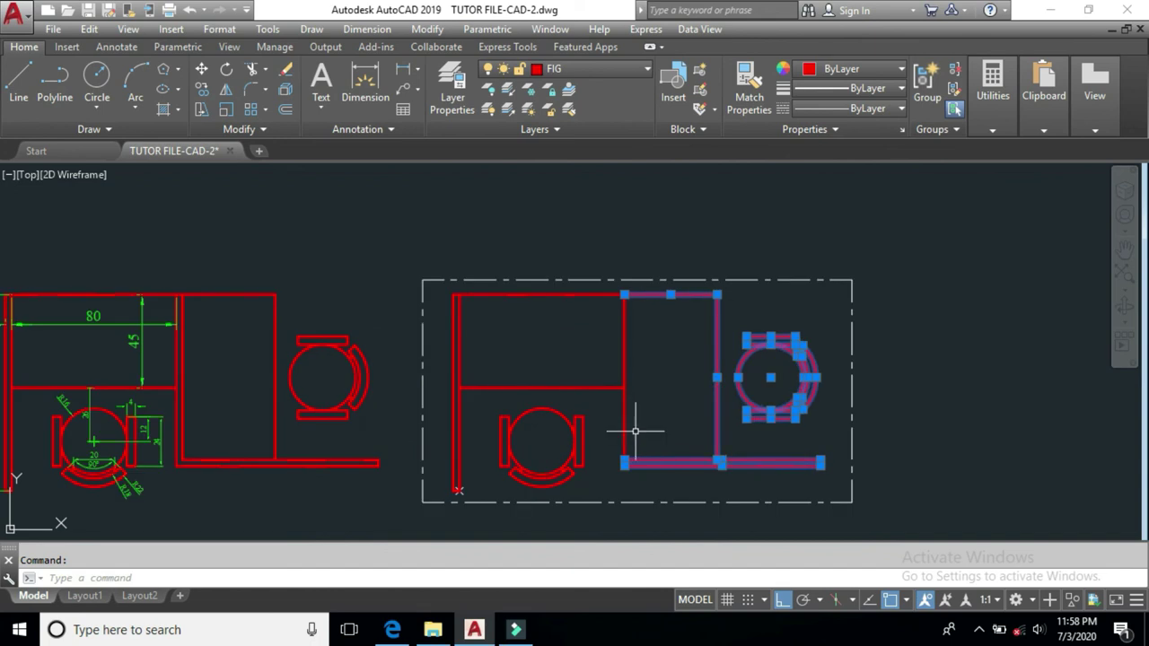
pyautogui.click(651, 415)
pyautogui.click(623, 435)
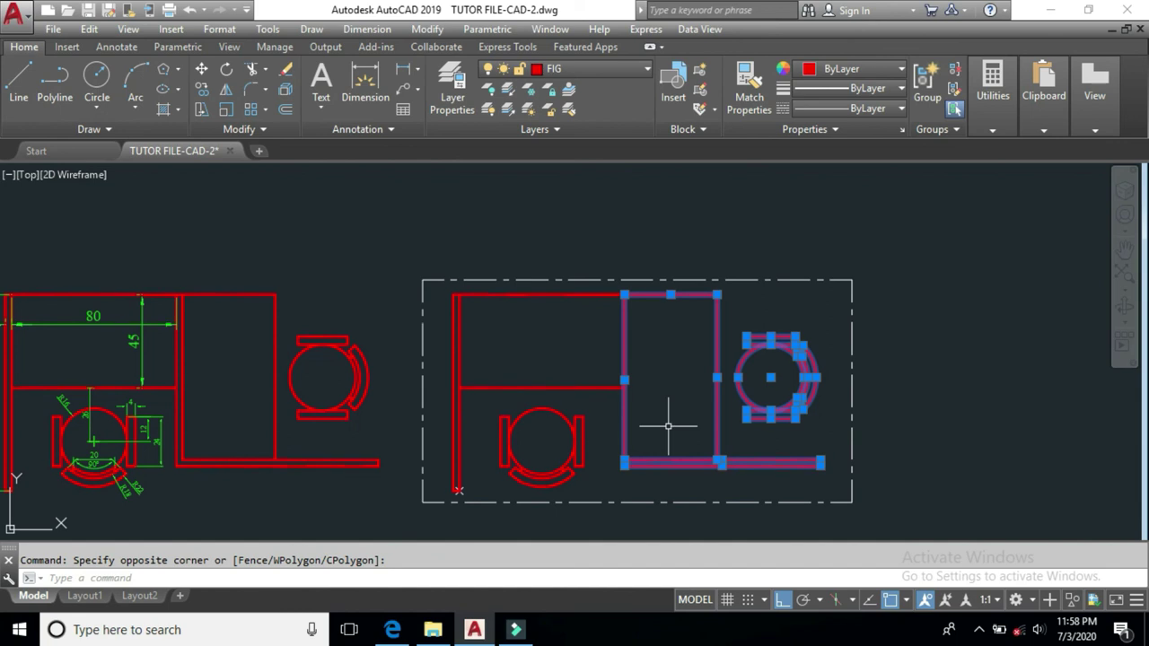
# Move the selected rotated copy 3 units to the right
pyautogui.write('m')
pyautogui.press('Return')
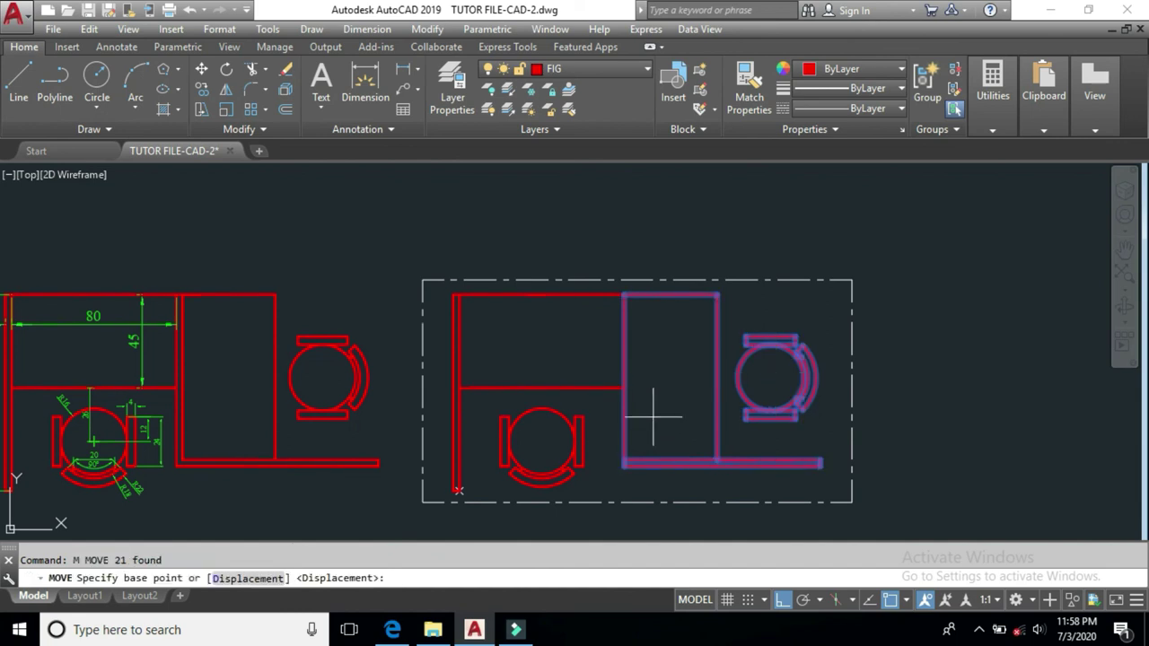
pyautogui.click(638, 419)
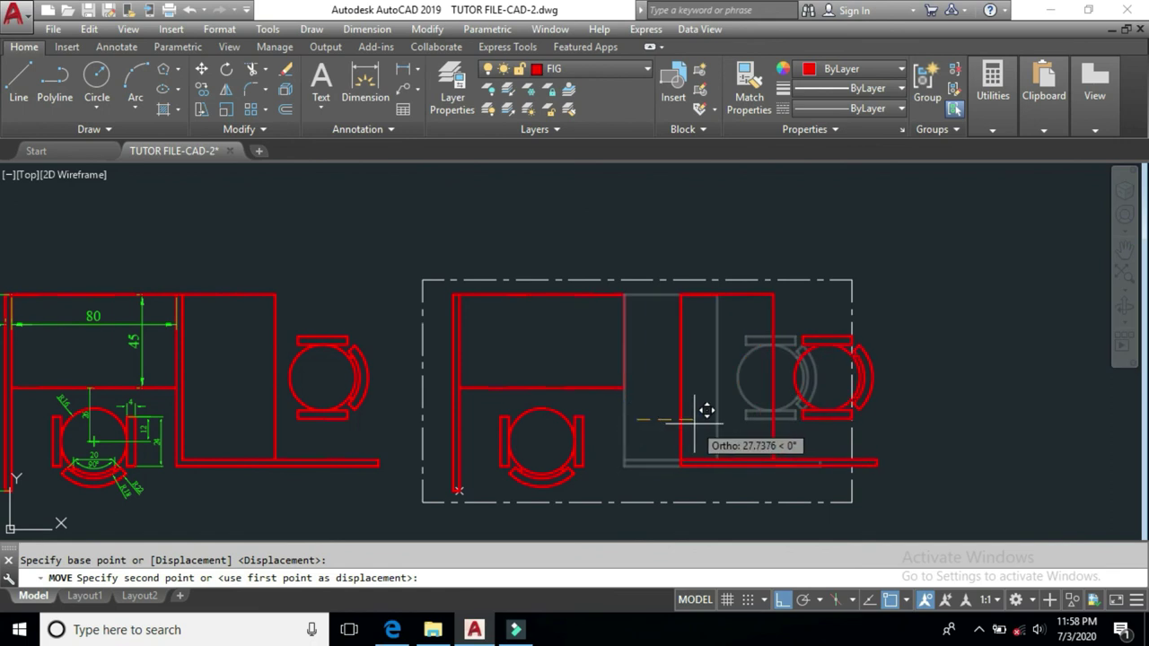
pyautogui.write('3')
pyautogui.press('Return')
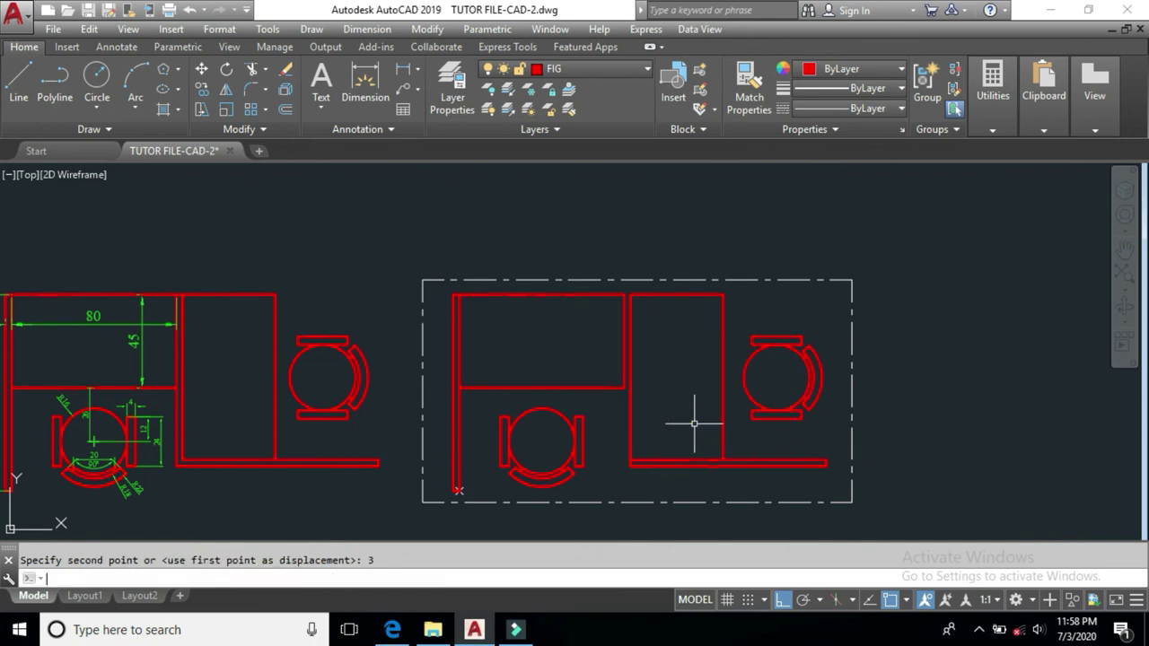
pyautogui.moveTo(648, 457); pyautogui.dragTo(699, 456, button='middle')
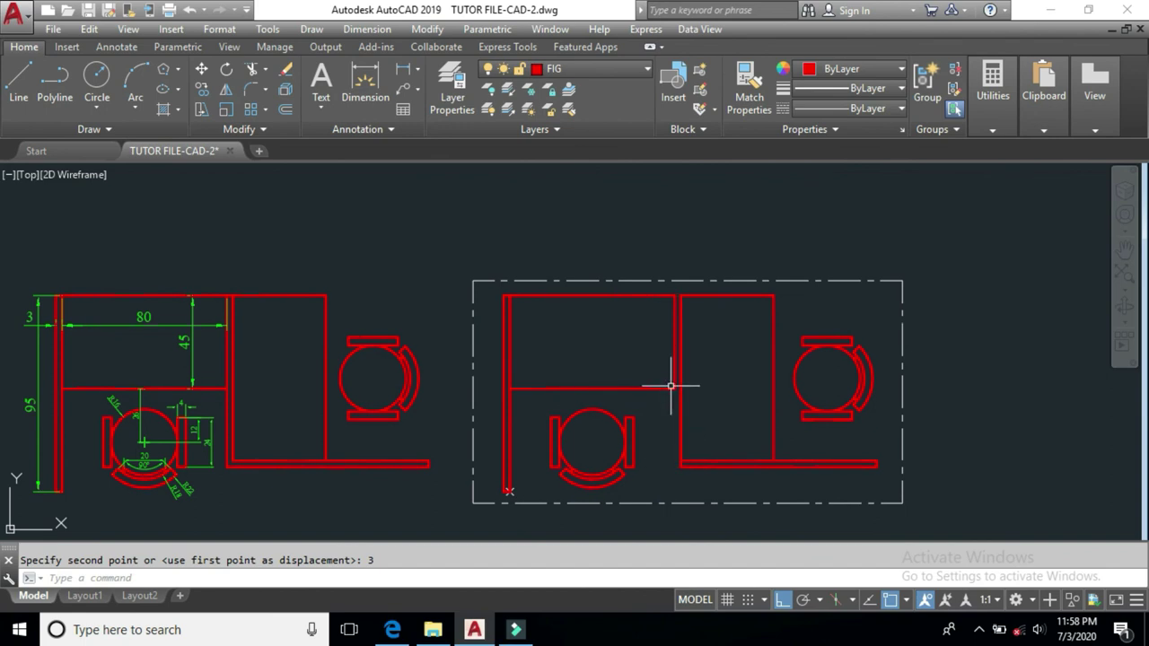
pyautogui.click(22, 77)
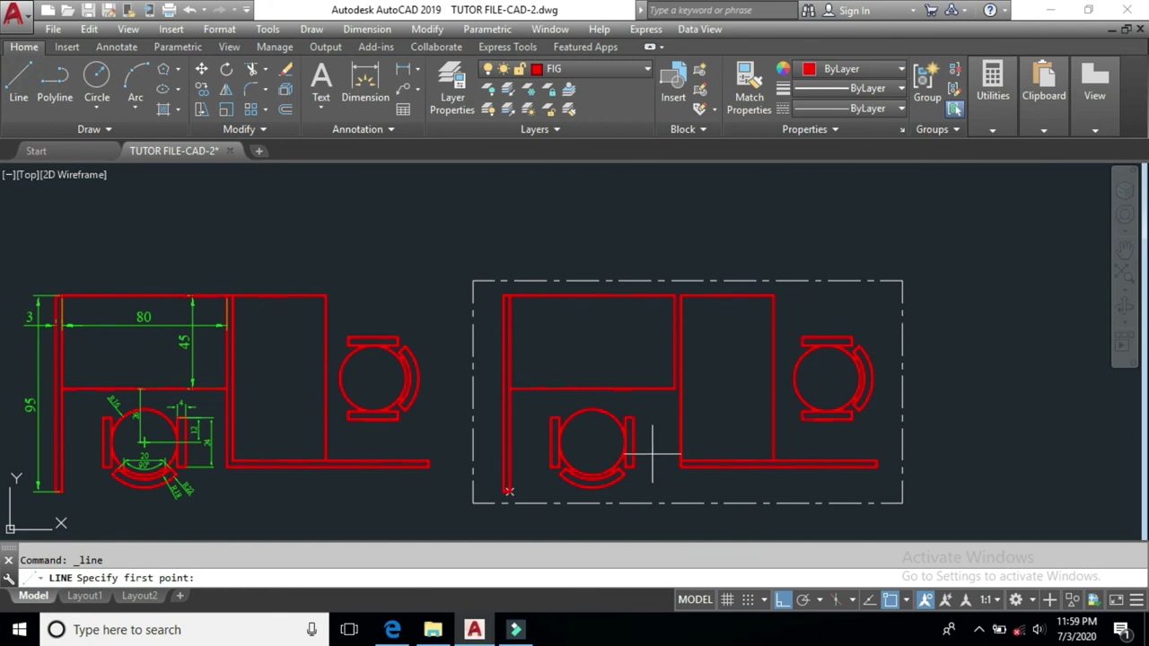
pyautogui.click(675, 389)
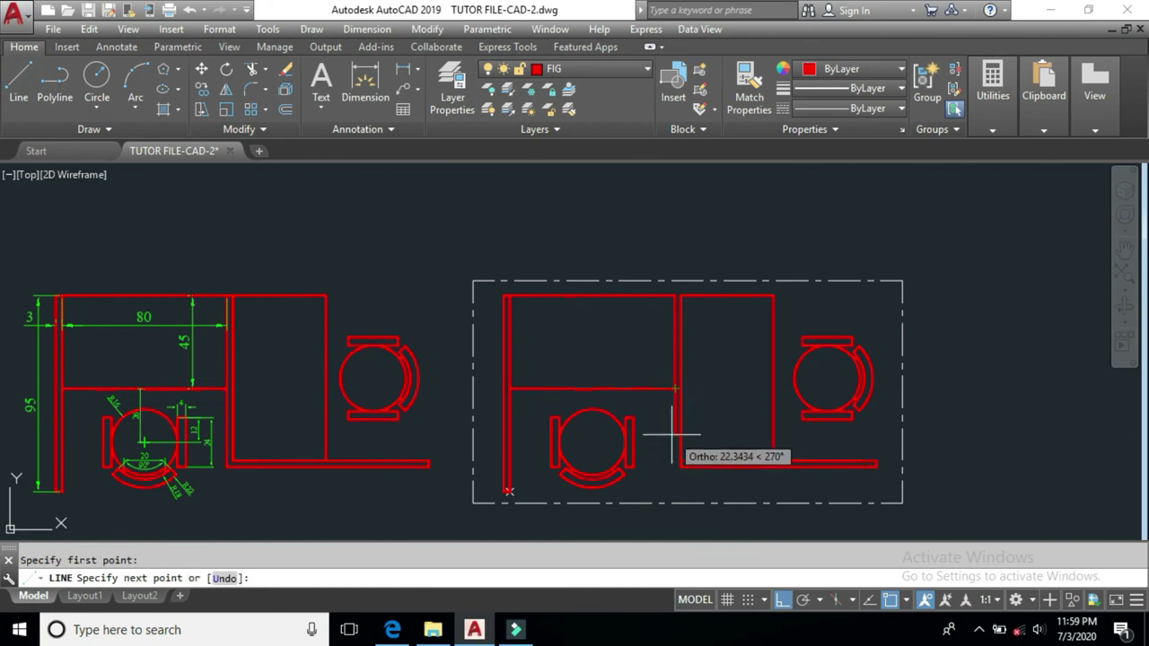
pyautogui.press('Escape')
pyautogui.scroll(3, 665, 462)
pyautogui.scroll(2, 668, 440)
pyautogui.moveTo(680, 436)
pyautogui.mouseDown(button='middle')
pyautogui.moveTo(664, 454)
pyautogui.moveTo(626, 455)
pyautogui.mouseUp(button='middle')
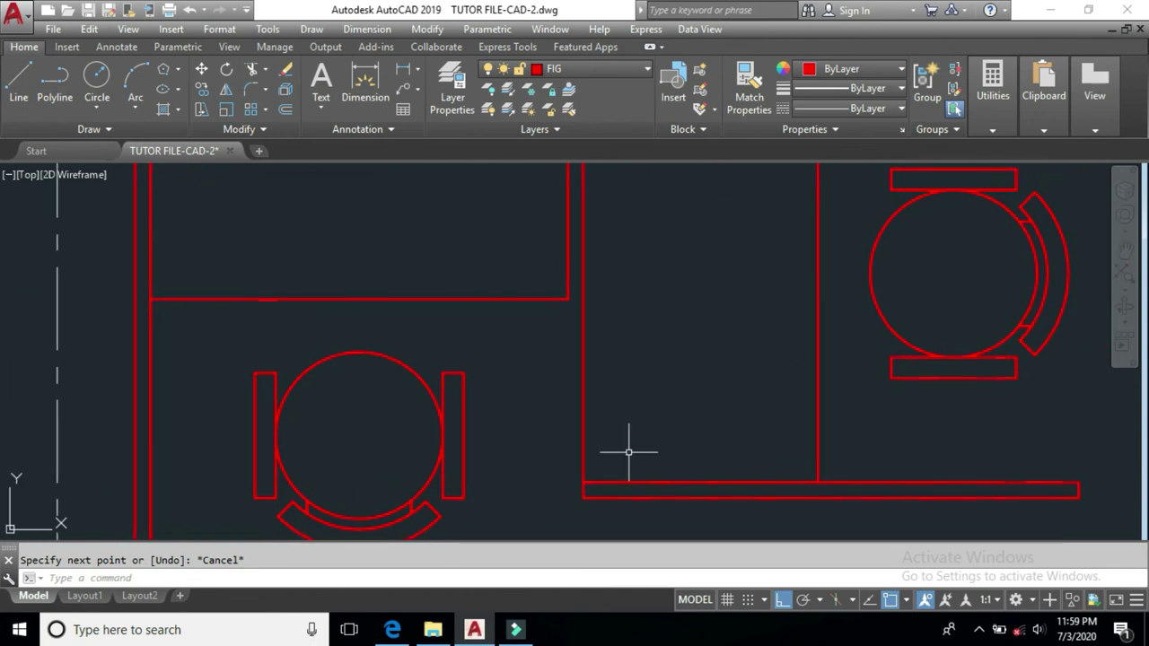
pyautogui.click(567, 260)
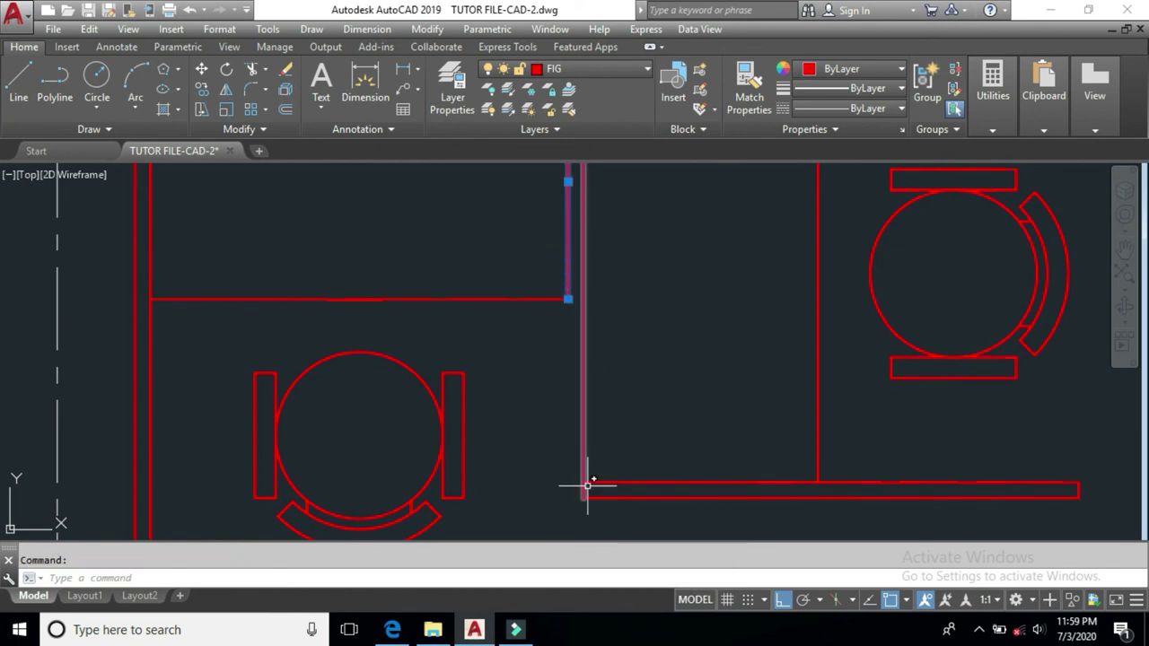
pyautogui.press('Escape')
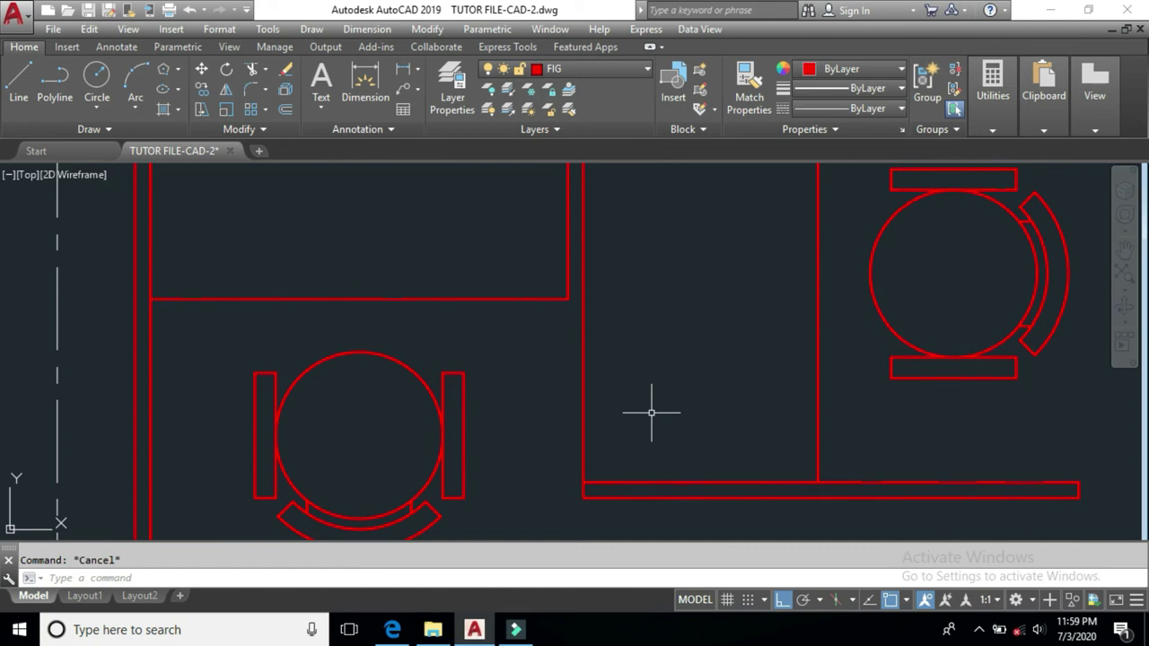
# Extend the vertical wall line and bottom bar to meet the rotated copy, using the wall lines as boundaries
pyautogui.write('EX')
pyautogui.press('Return')
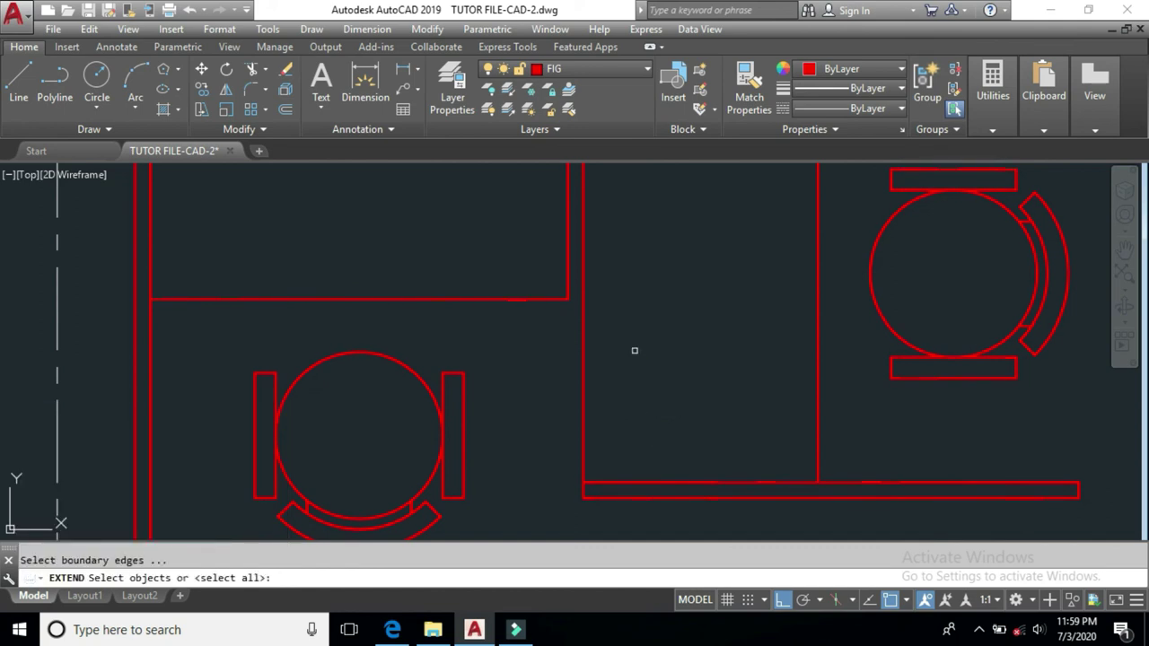
pyautogui.click(621, 229)
pyautogui.click(545, 536)
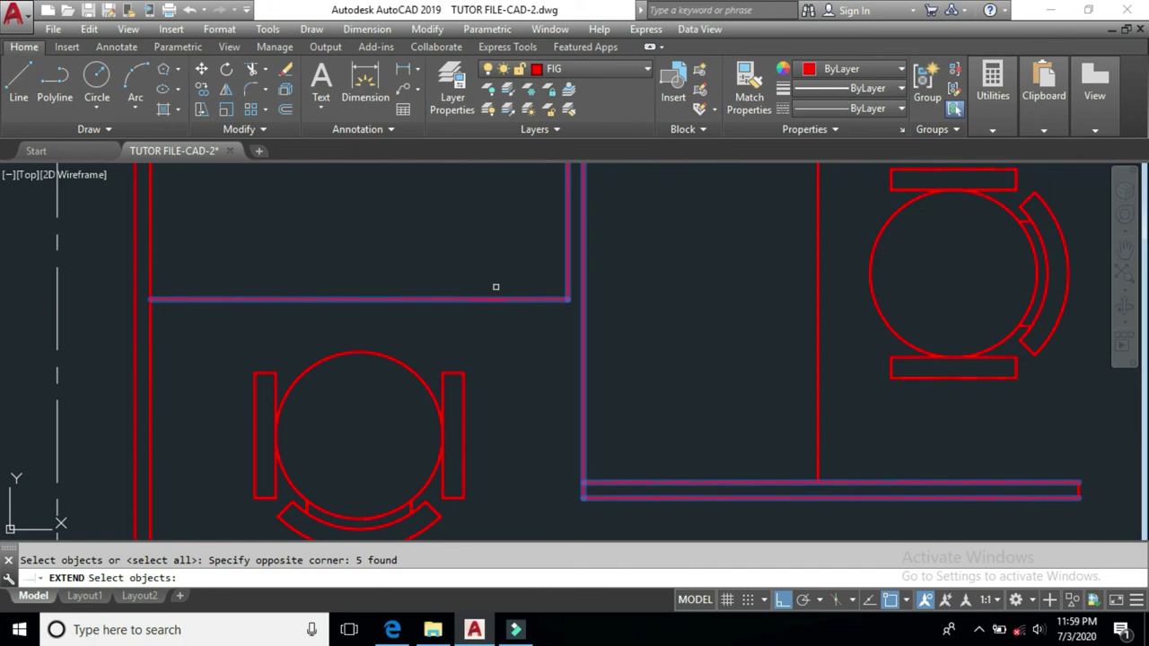
pyautogui.press('Return')
pyautogui.click(567, 285)
pyautogui.click(568, 285)
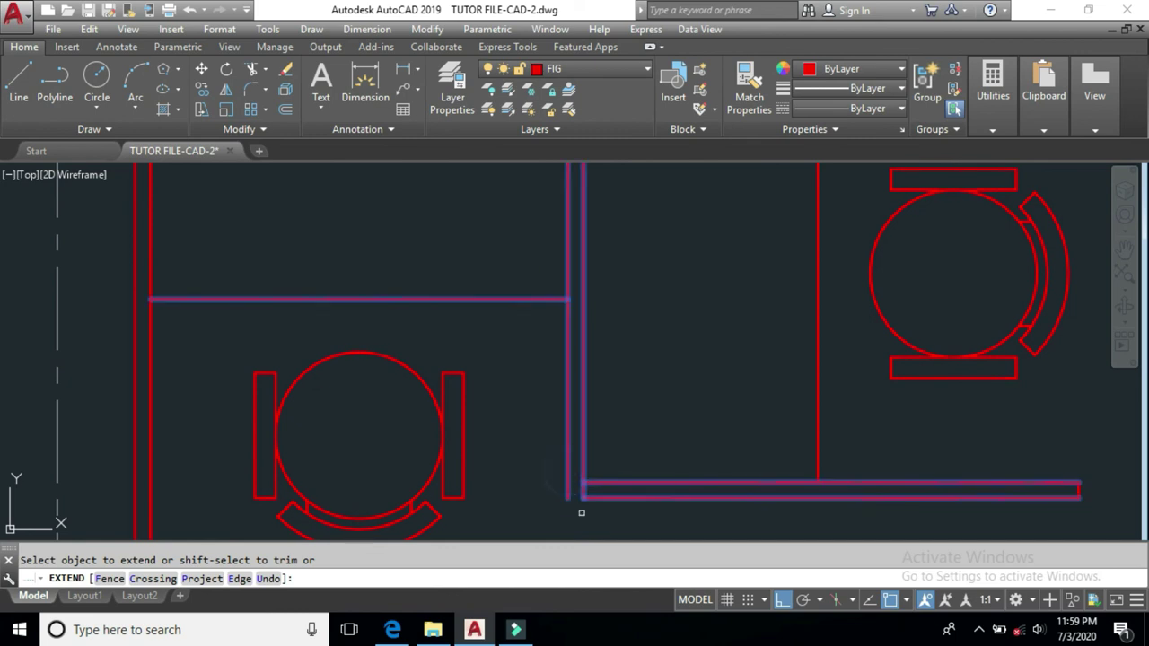
pyautogui.click(607, 498)
pyautogui.scroll(-2, 584, 394)
pyautogui.press('Return')
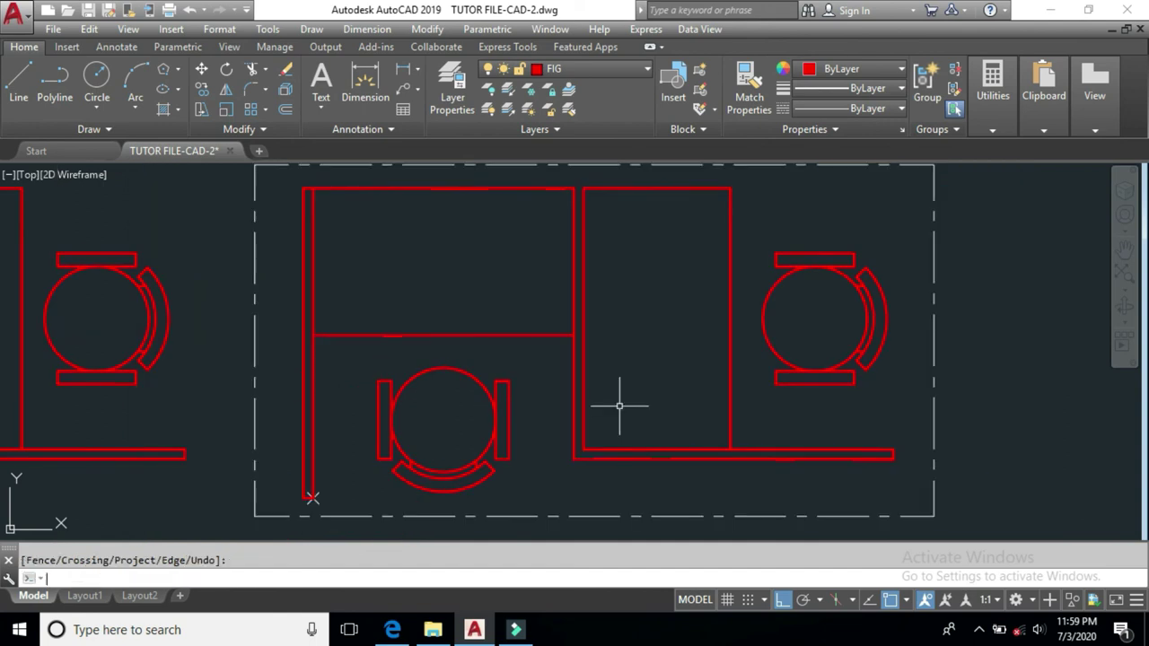
pyautogui.scroll(-2, 646, 409)
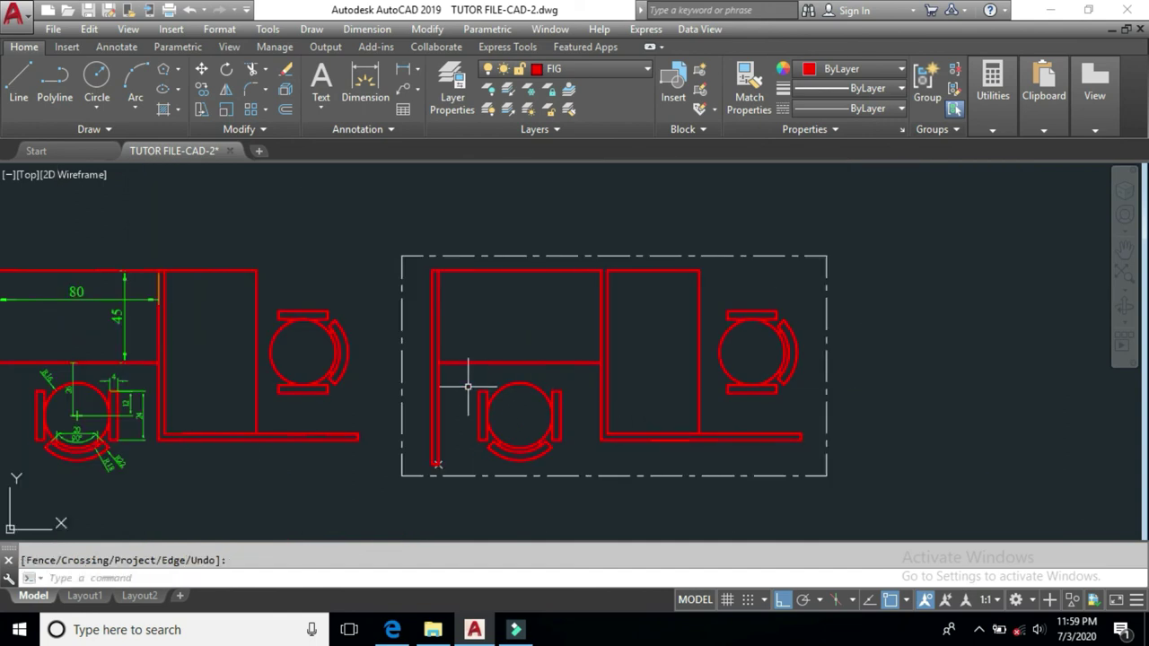
pyautogui.moveTo(468, 387); pyautogui.dragTo(557, 391, button='middle')
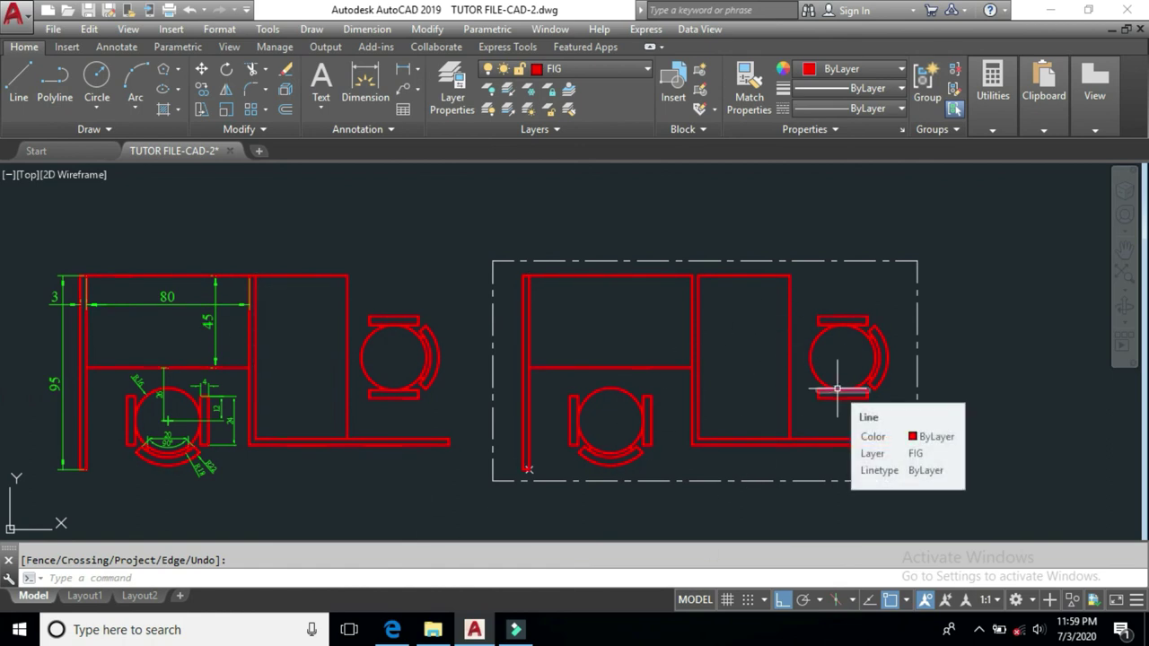
pyautogui.moveTo(748, 438); pyautogui.dragTo(759, 440, button='middle')
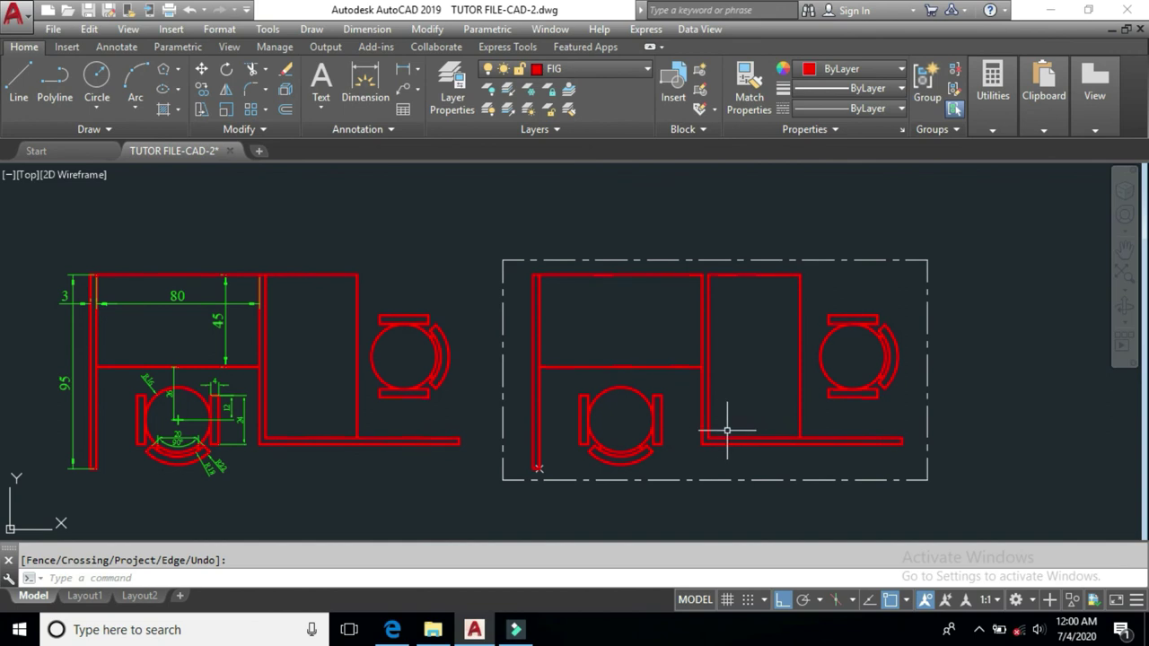
pyautogui.moveTo(725, 431); pyautogui.dragTo(740, 421, button='middle')
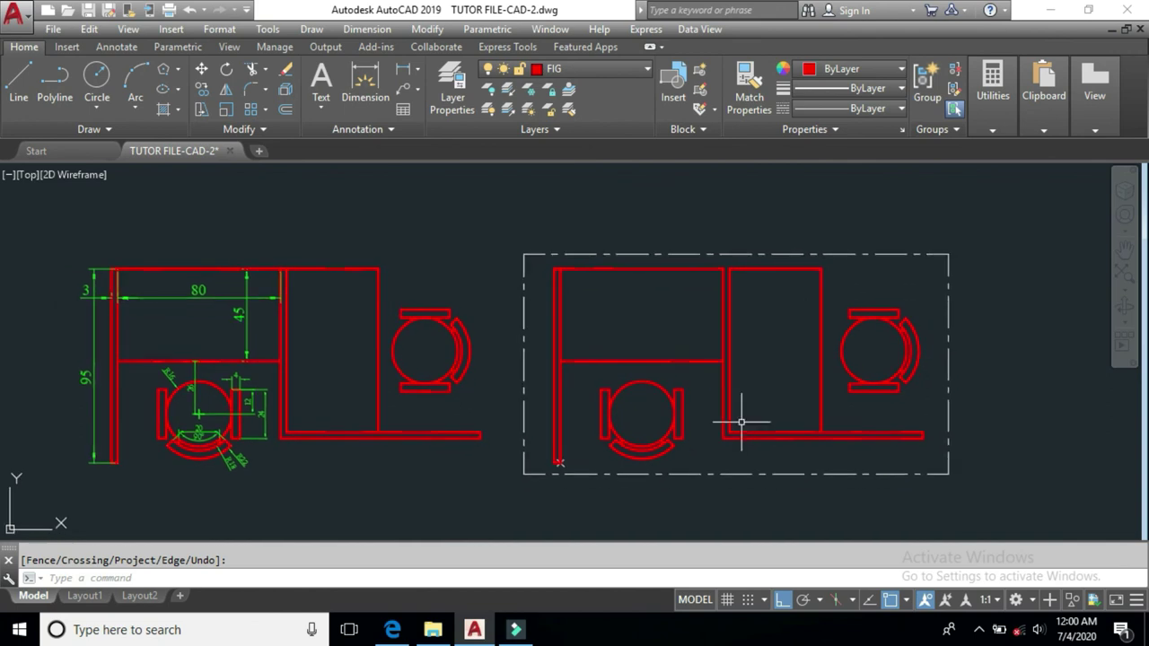